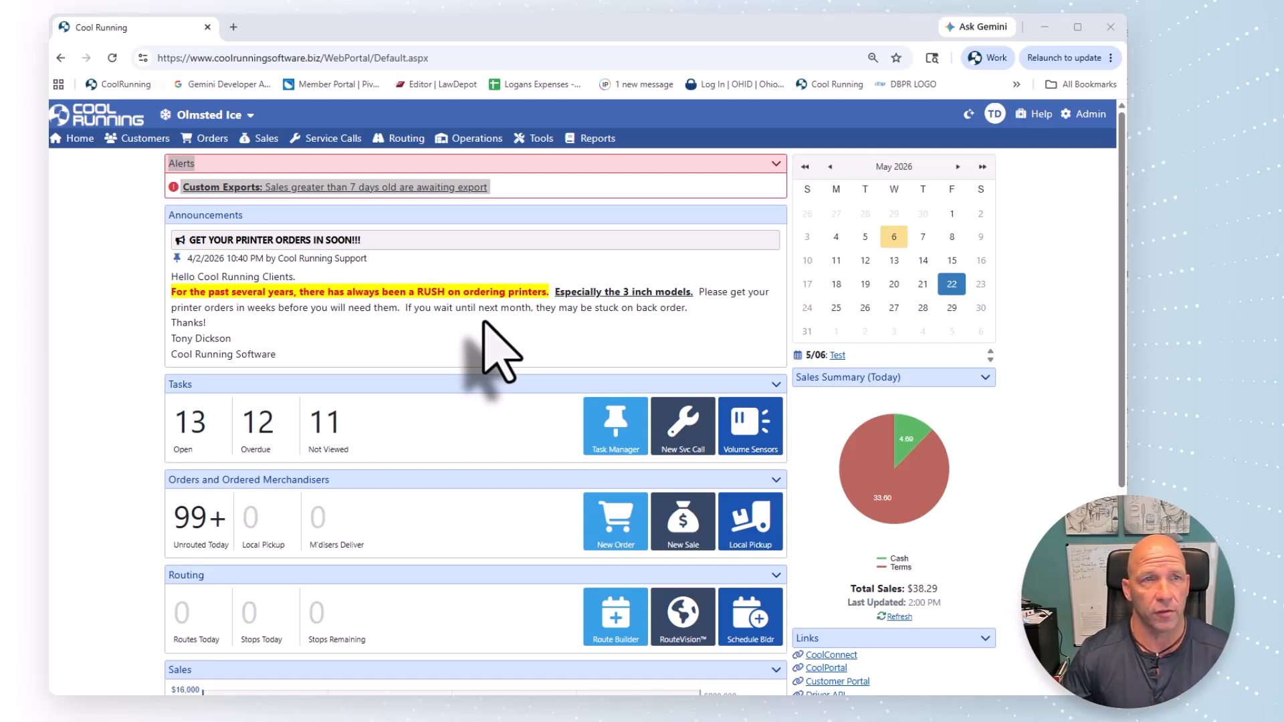
Open the Pricing Manager for Olmsted Ice and lock it for editing.
left_click(208, 115)
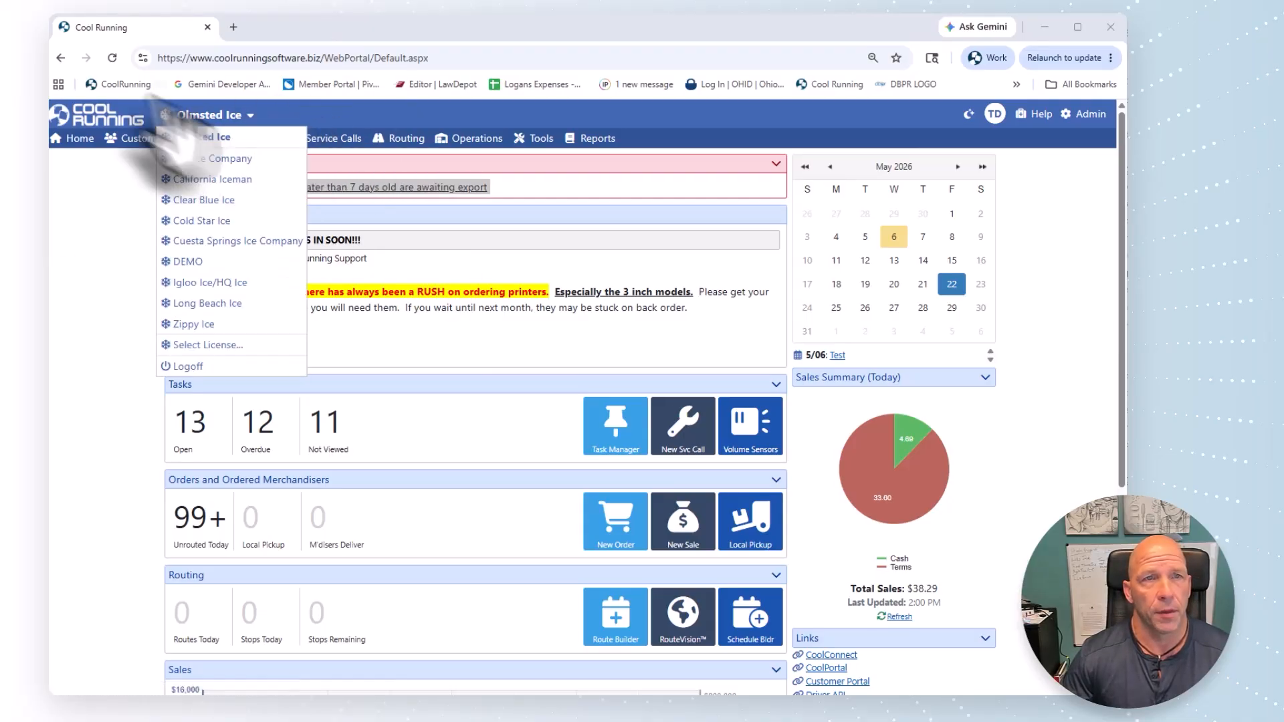
left_click_drag(49, 177, 52, 177)
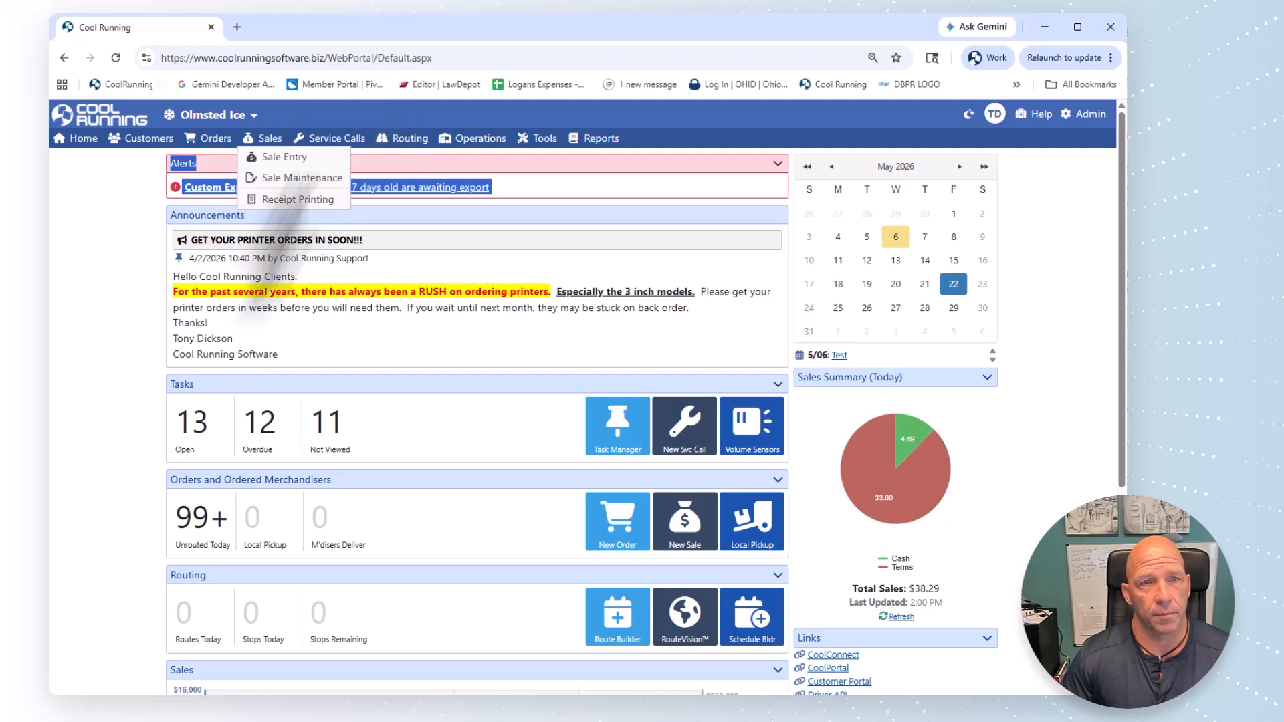
mouse_move(453, 142)
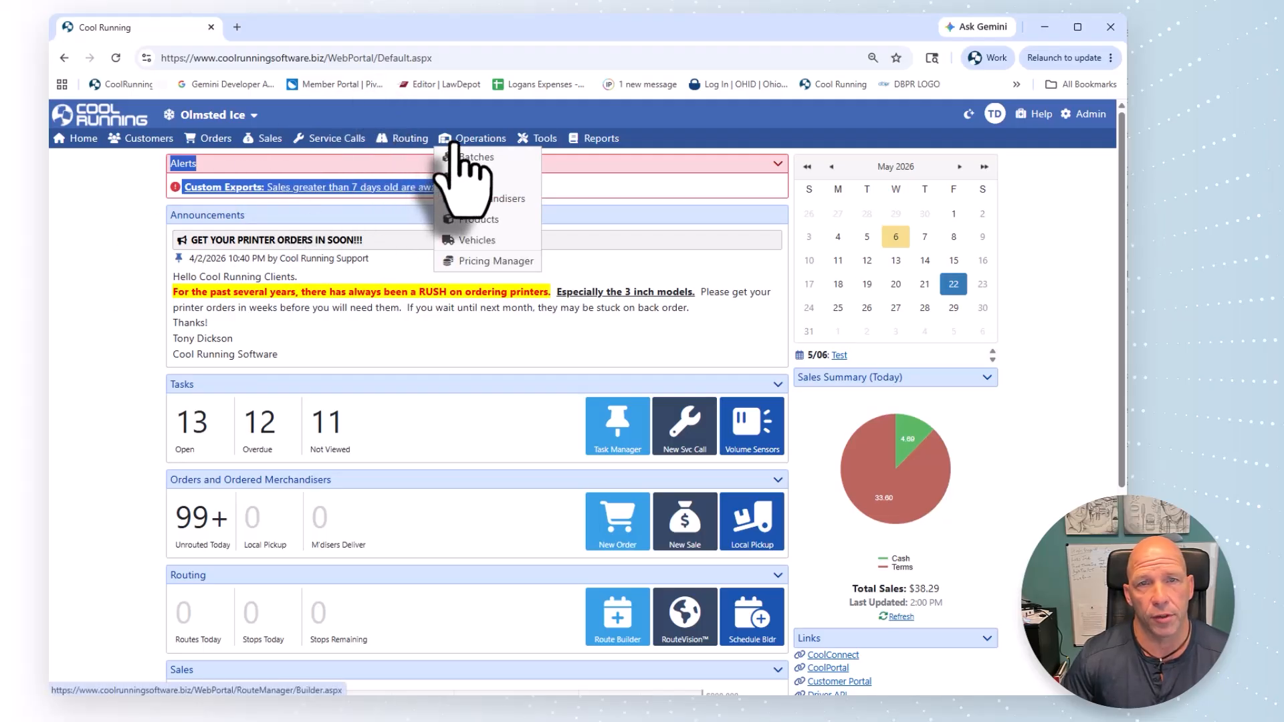
left_click(495, 262)
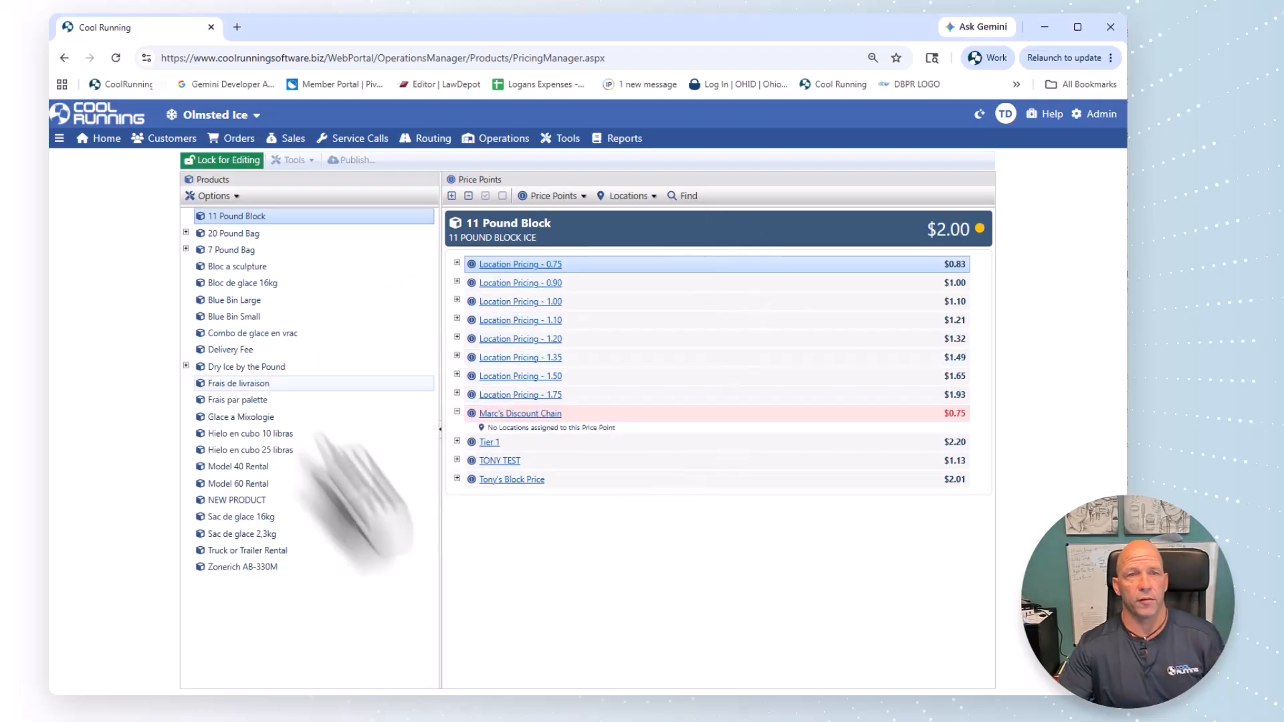
left_click(226, 161)
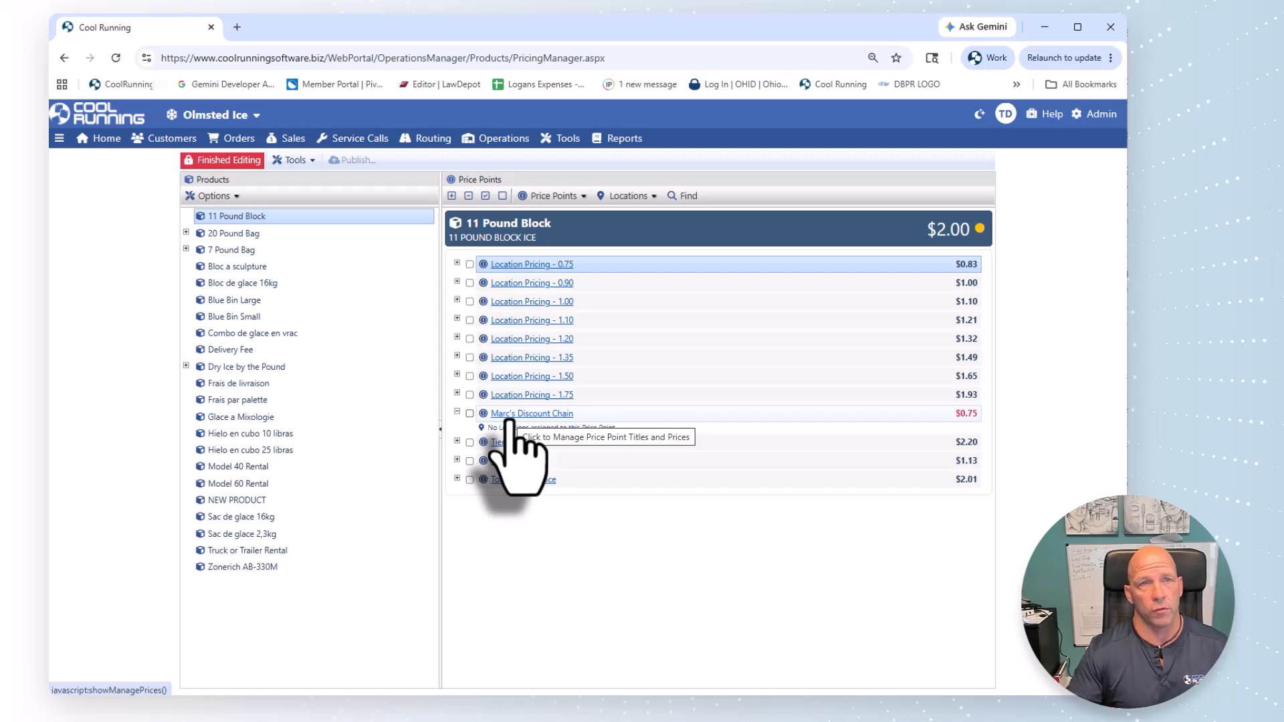
Load the Custom Exports page in a second browser tab and go from there to the Pricing Manager.
left_click(238, 27)
type("https://www.coolrunningsoftware.biz/WebPortal/Admin/Datawarehouse/CustomExports.aspx")
key("Return")
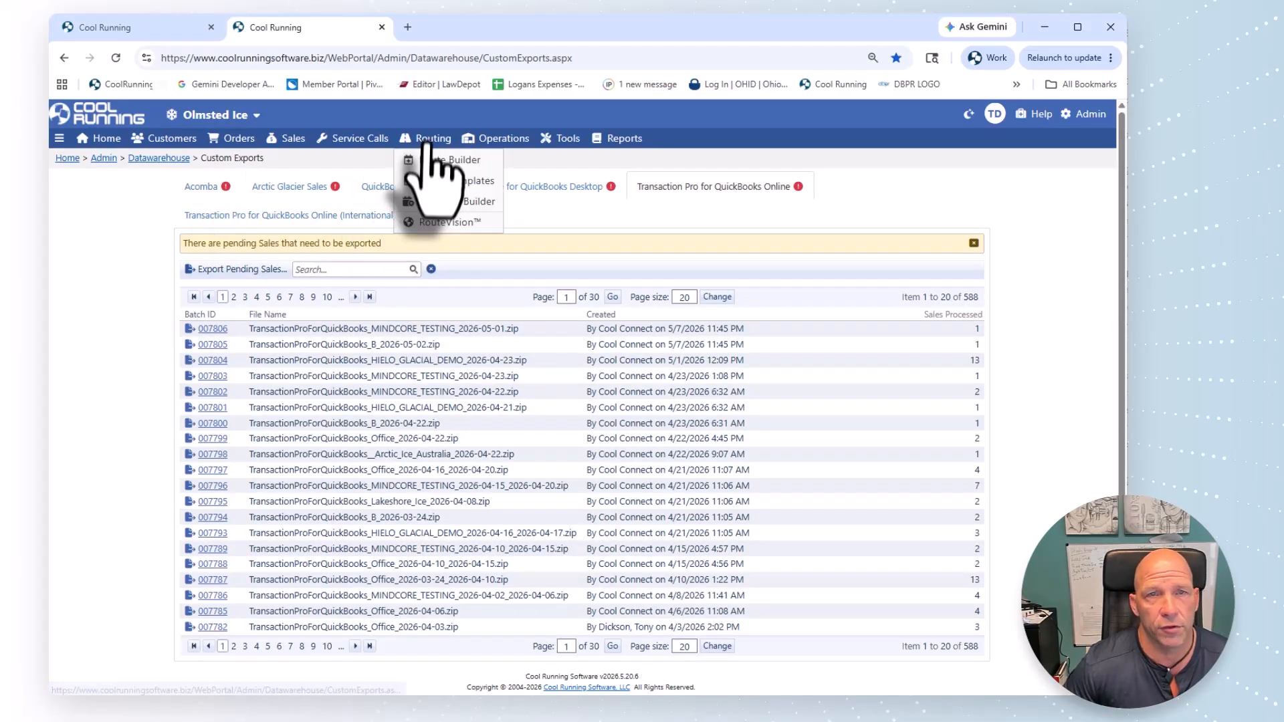
mouse_move(491, 139)
left_click(519, 264)
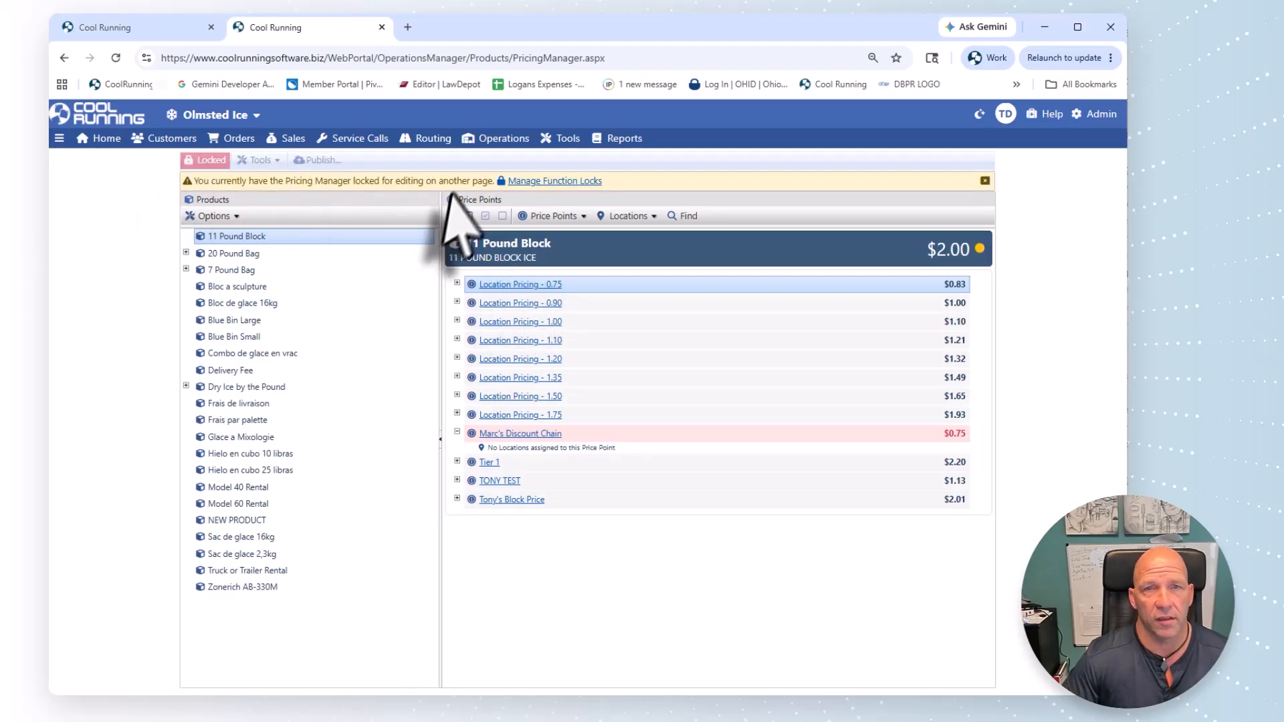
Remove the existing Pricing Manager function lock and lock the Pricing Manager for editing in the second browser tab.
left_click(564, 182)
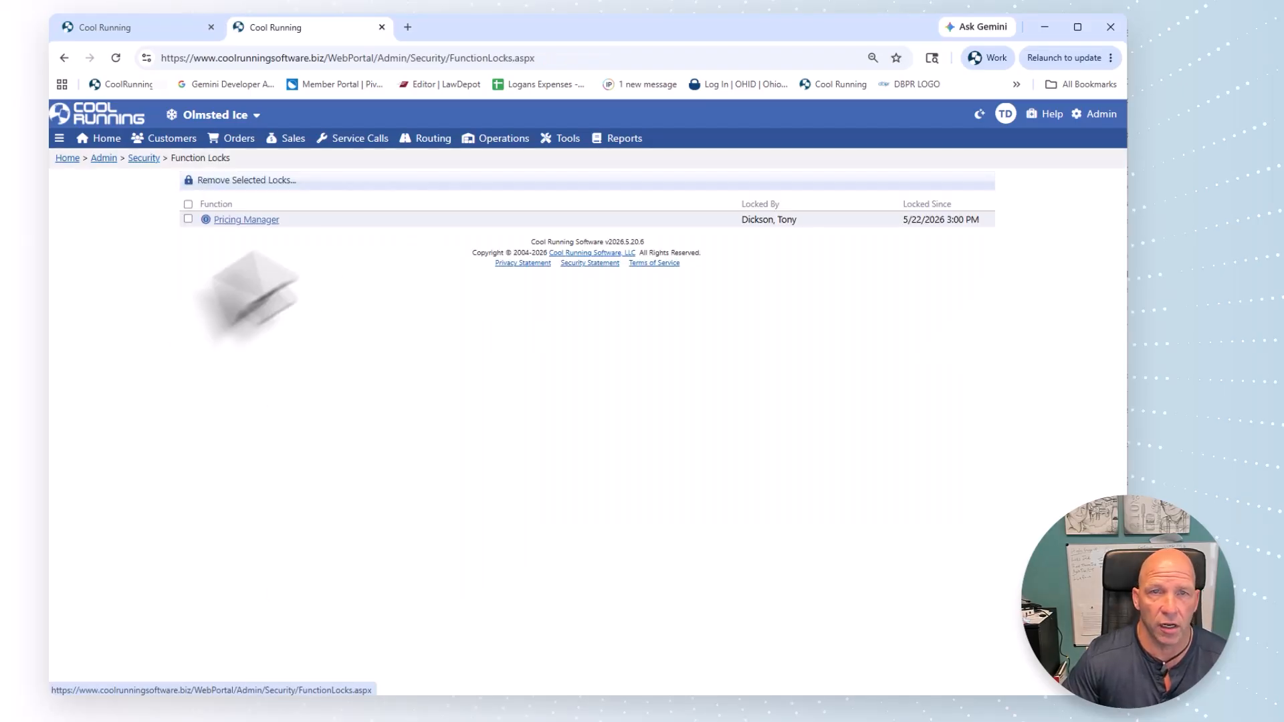
left_click(188, 204)
left_click(244, 180)
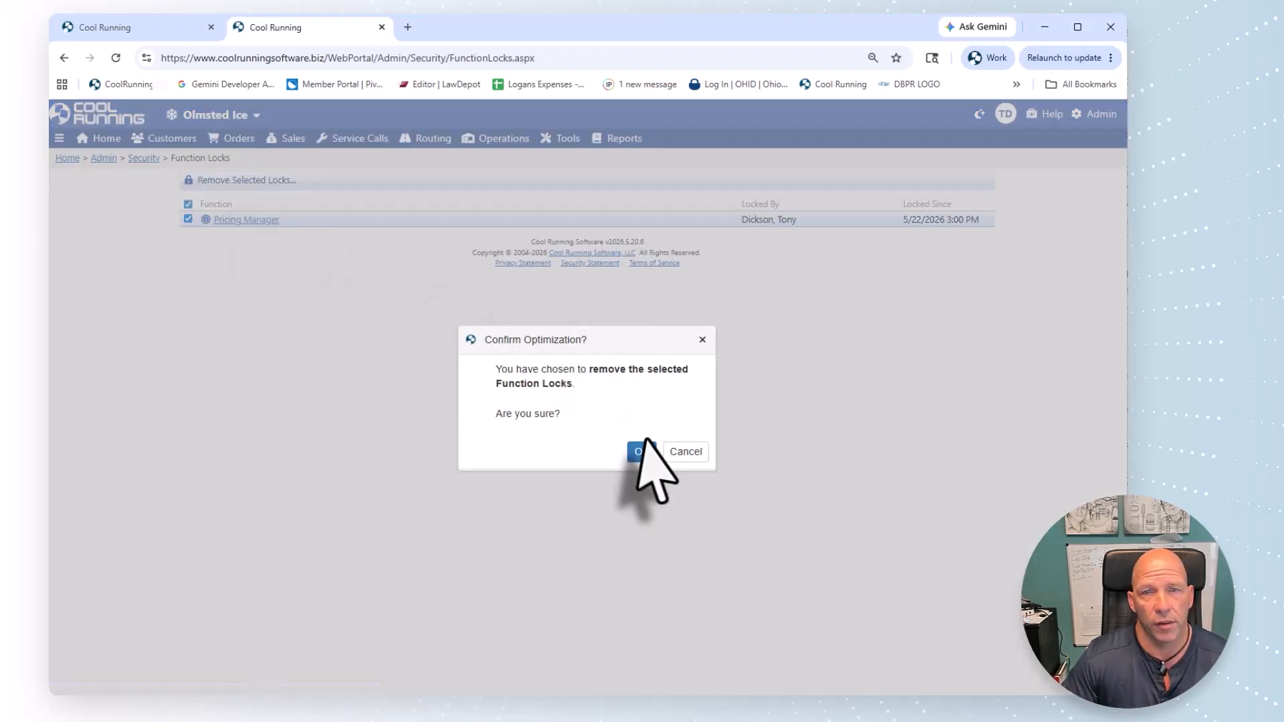
left_click(637, 457)
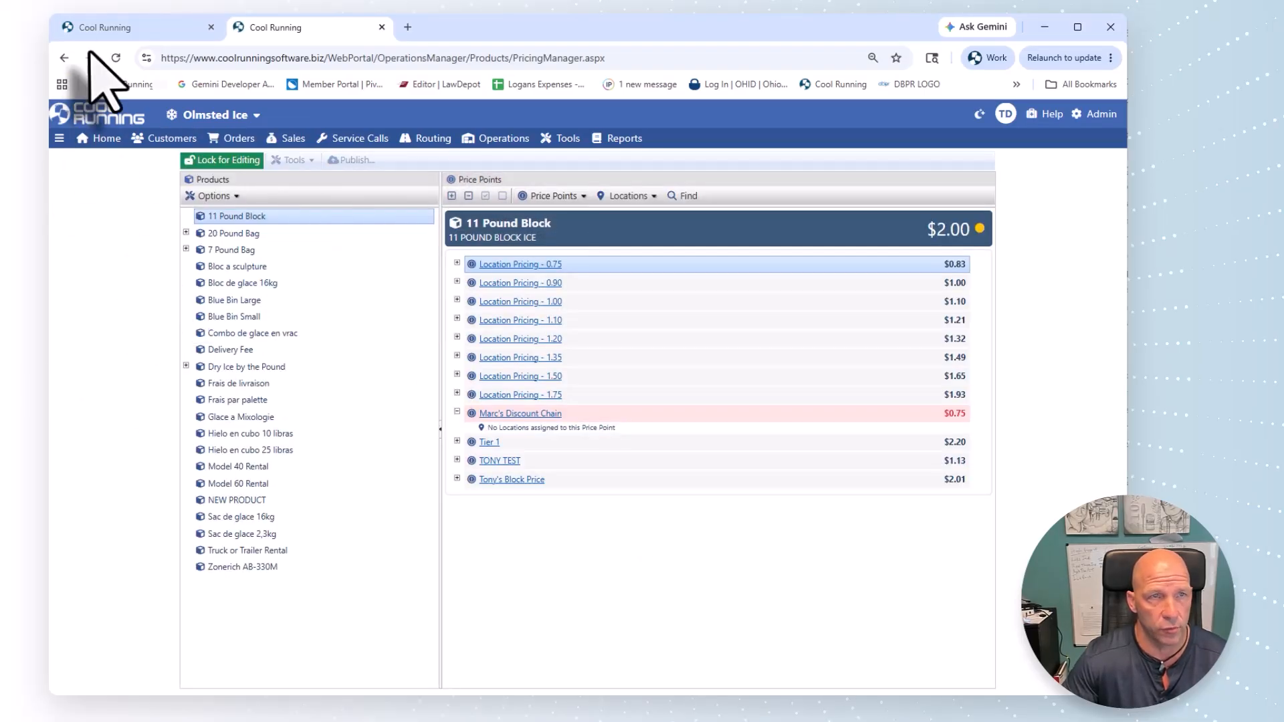
mouse_move(94, 29)
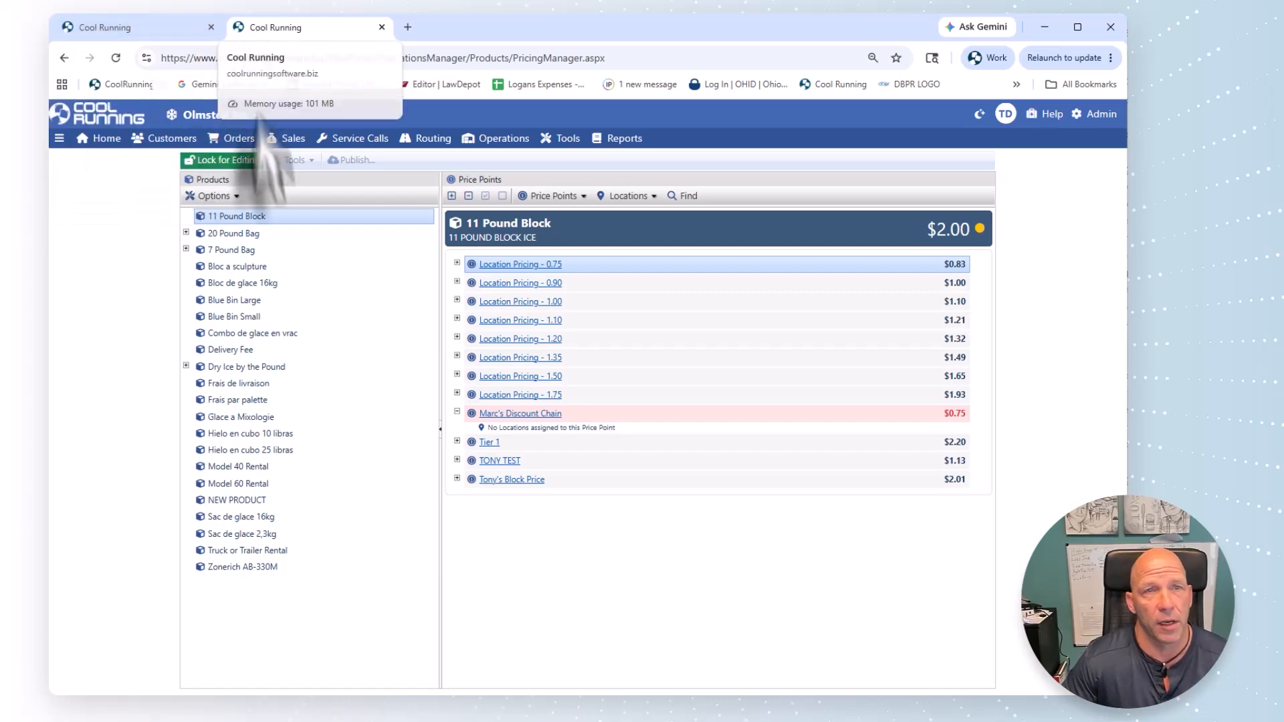
left_click(237, 160)
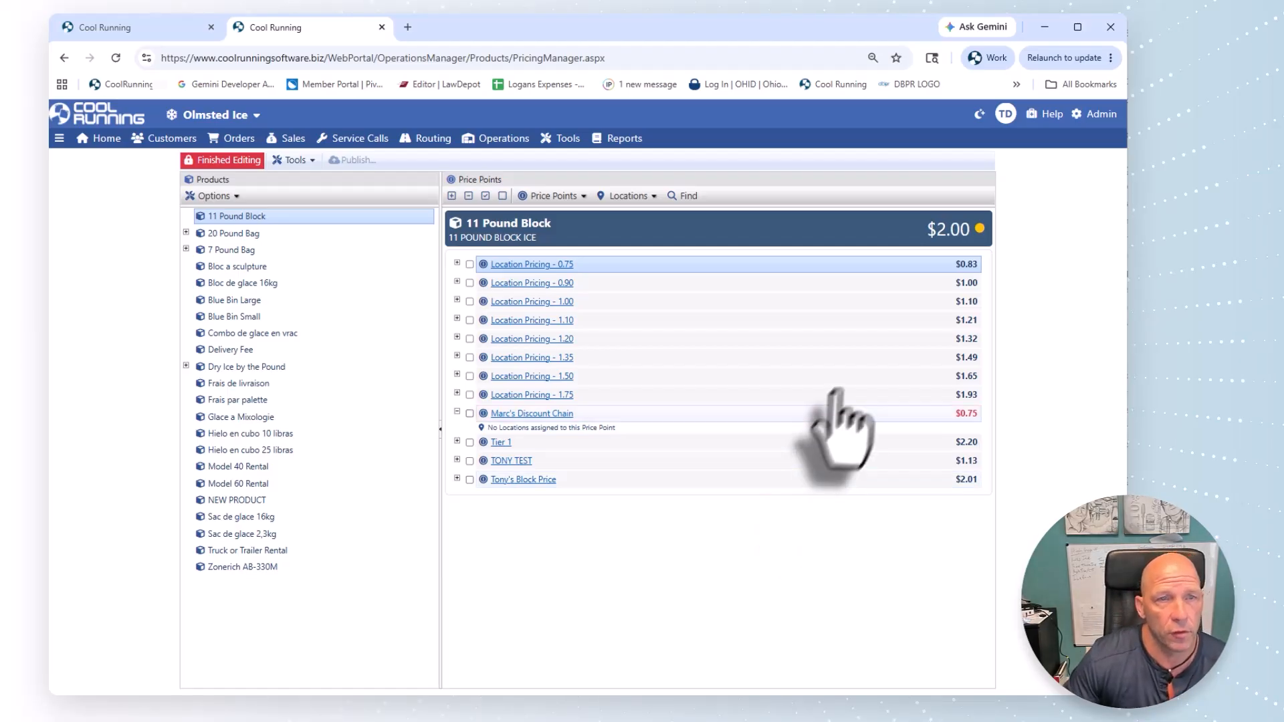
Review the price points of 7 Pound Bag, Bloc a sculpture, Bloc de glace 16kg, Blue Bin Large, Blue Bin Small and Combo de glace en vrac.
left_click(238, 254)
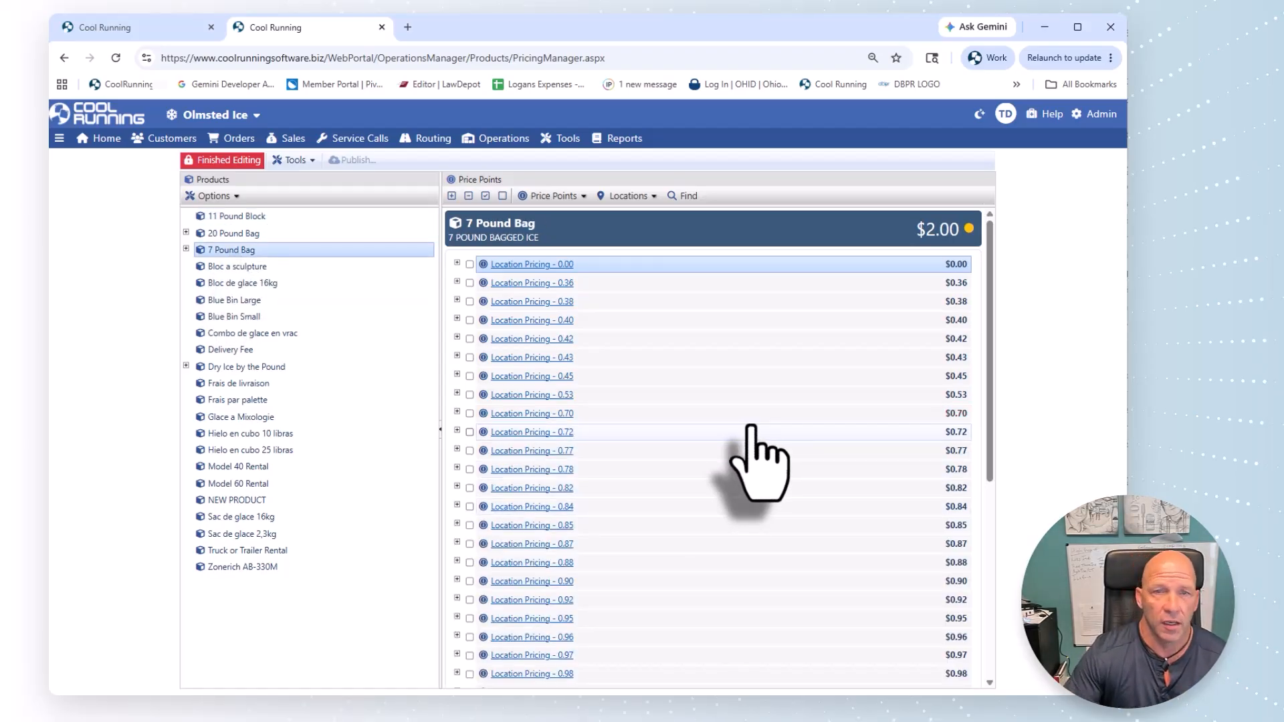
scroll(567, 384, "down", 6)
scroll(563, 404, "up", 6)
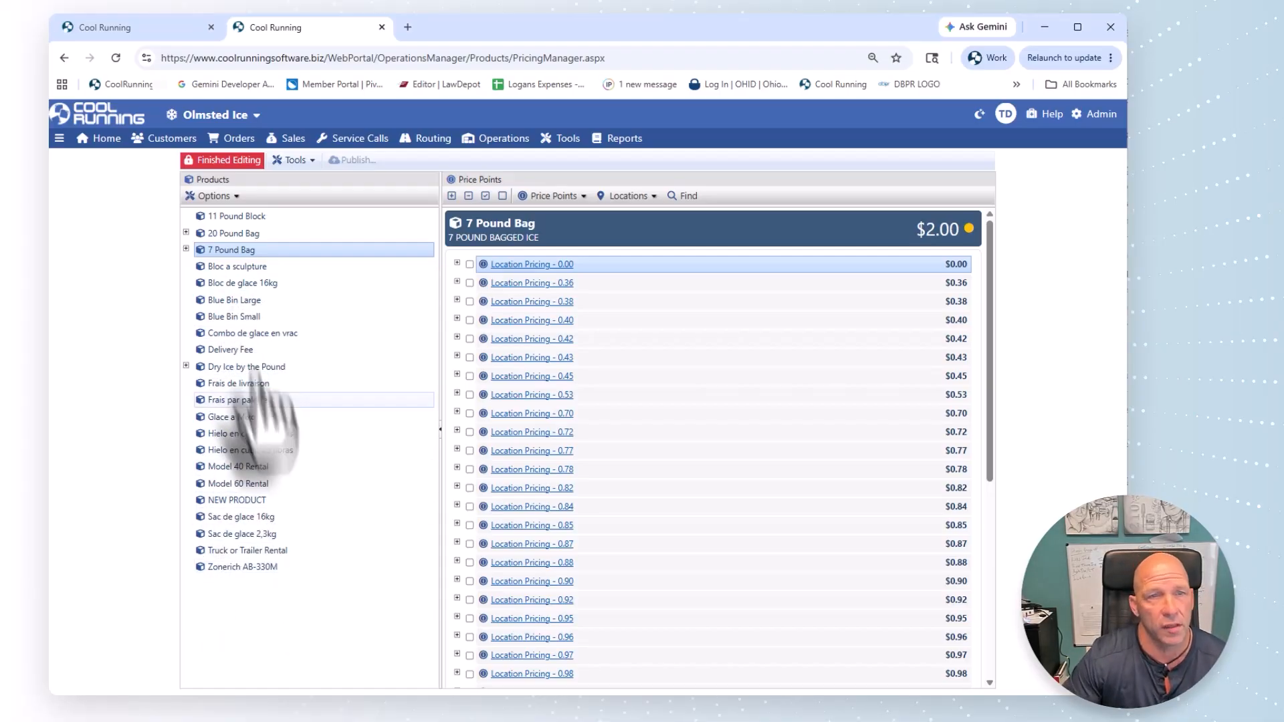
left_click(240, 267)
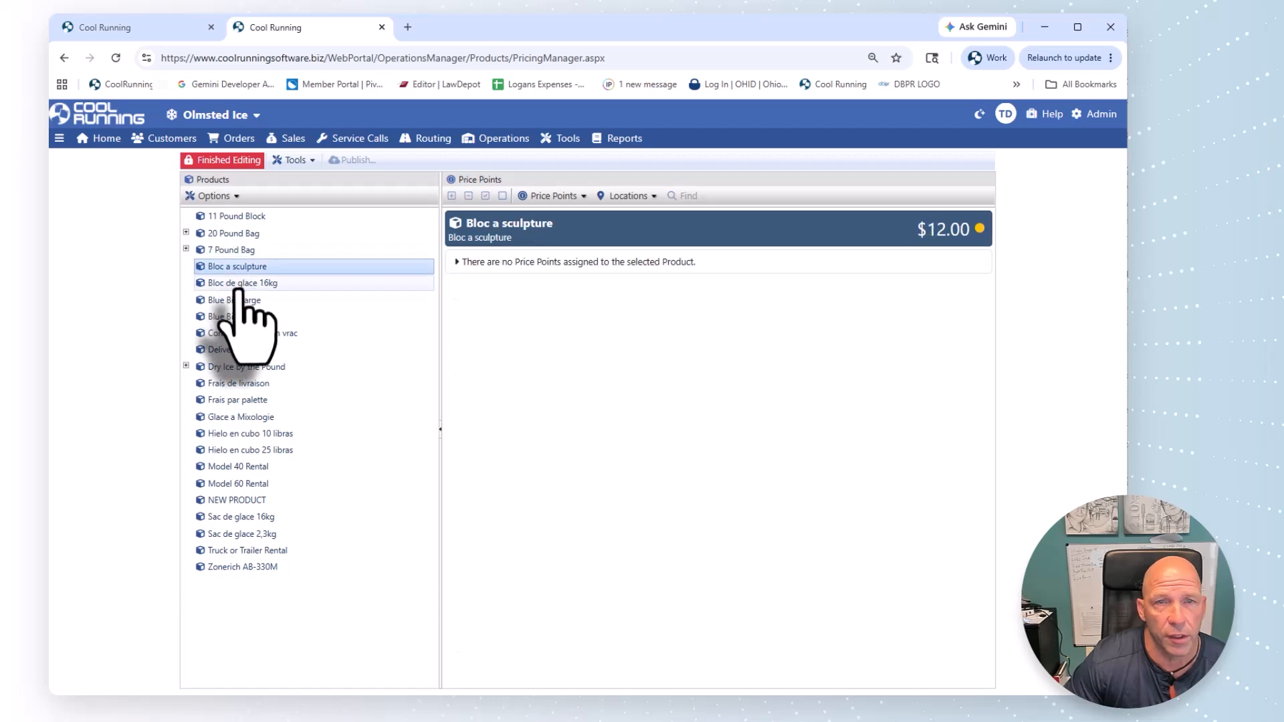
left_click(242, 284)
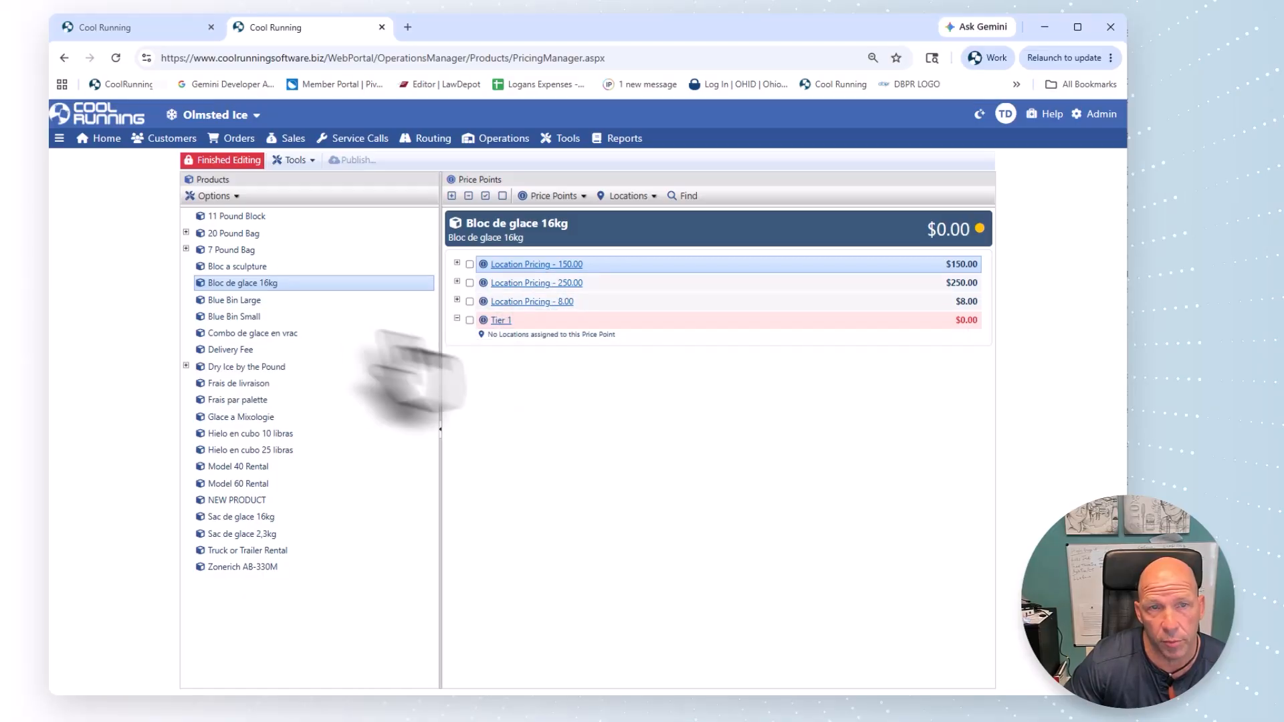
left_click(244, 301)
left_click(249, 319)
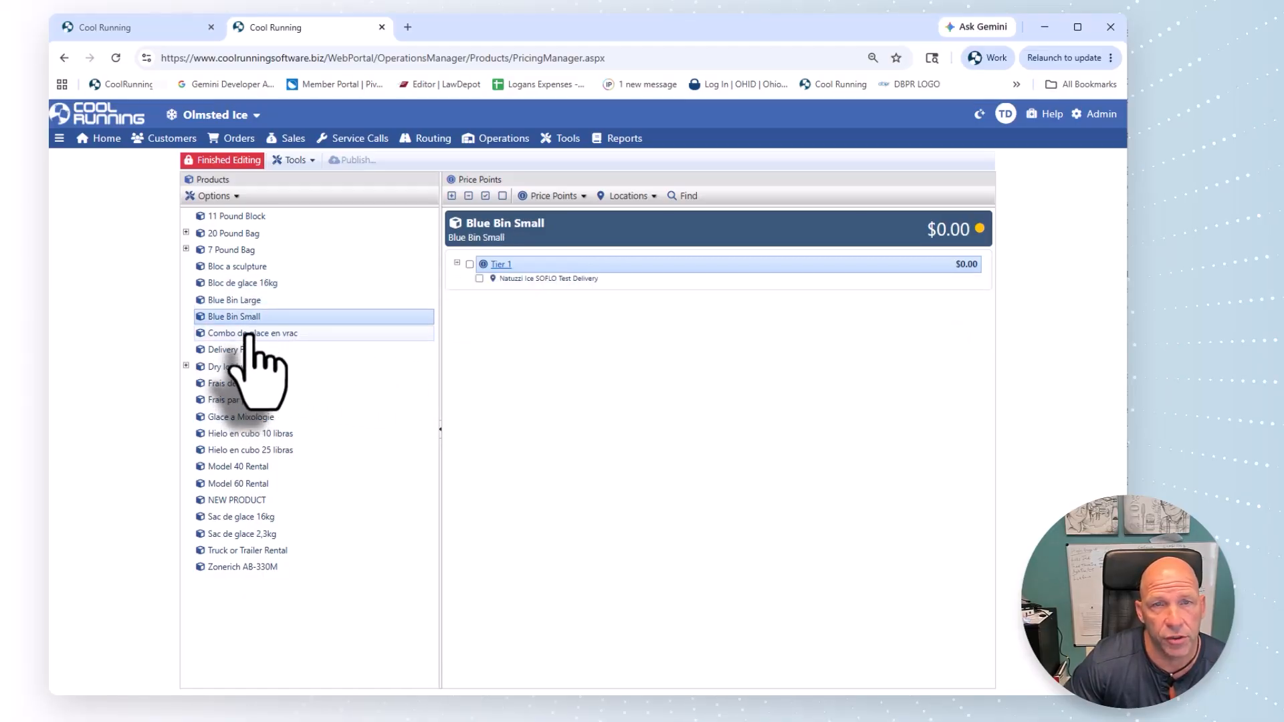
left_click(252, 333)
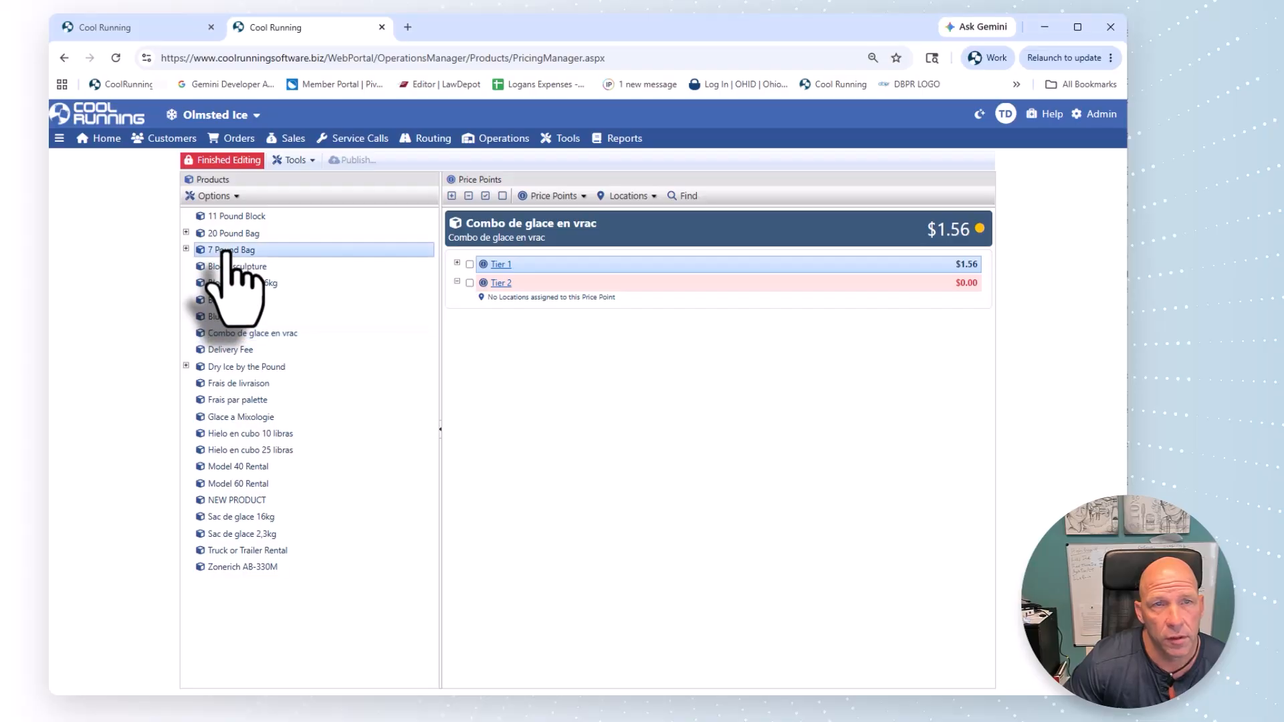
Sort the product list by sort group and return it to sorting by name.
left_click(225, 195)
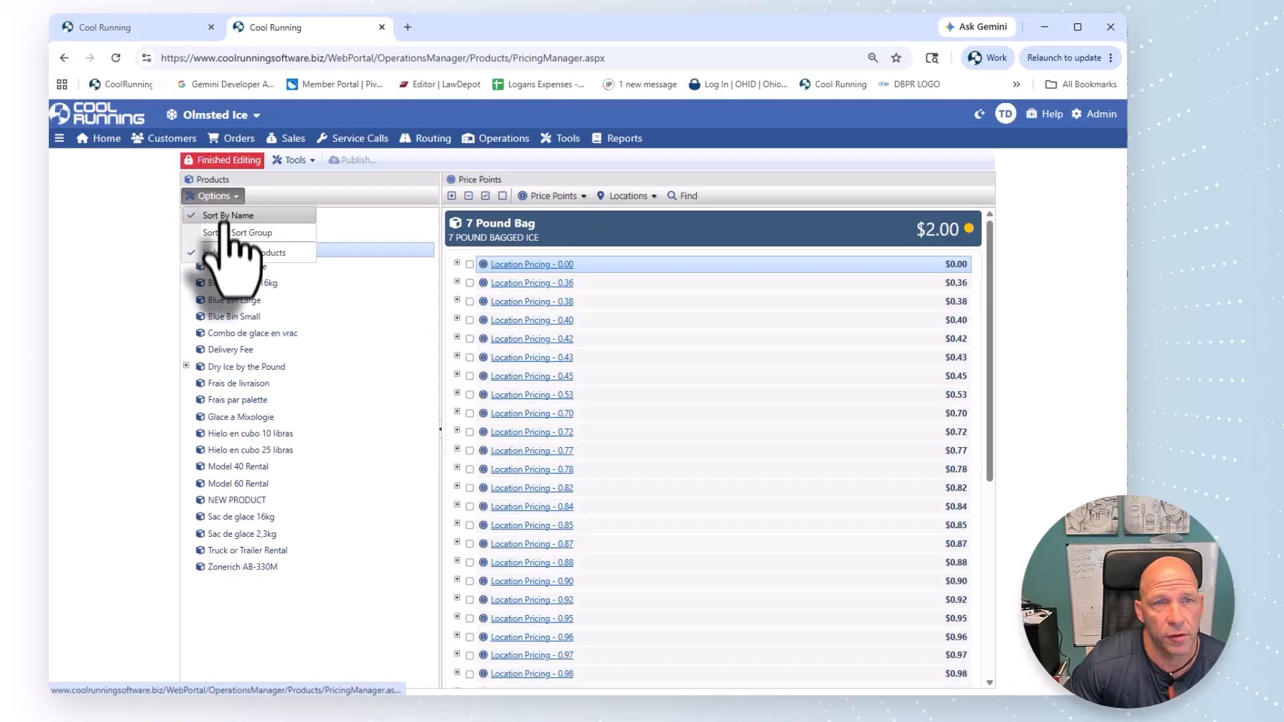
left_click(226, 235)
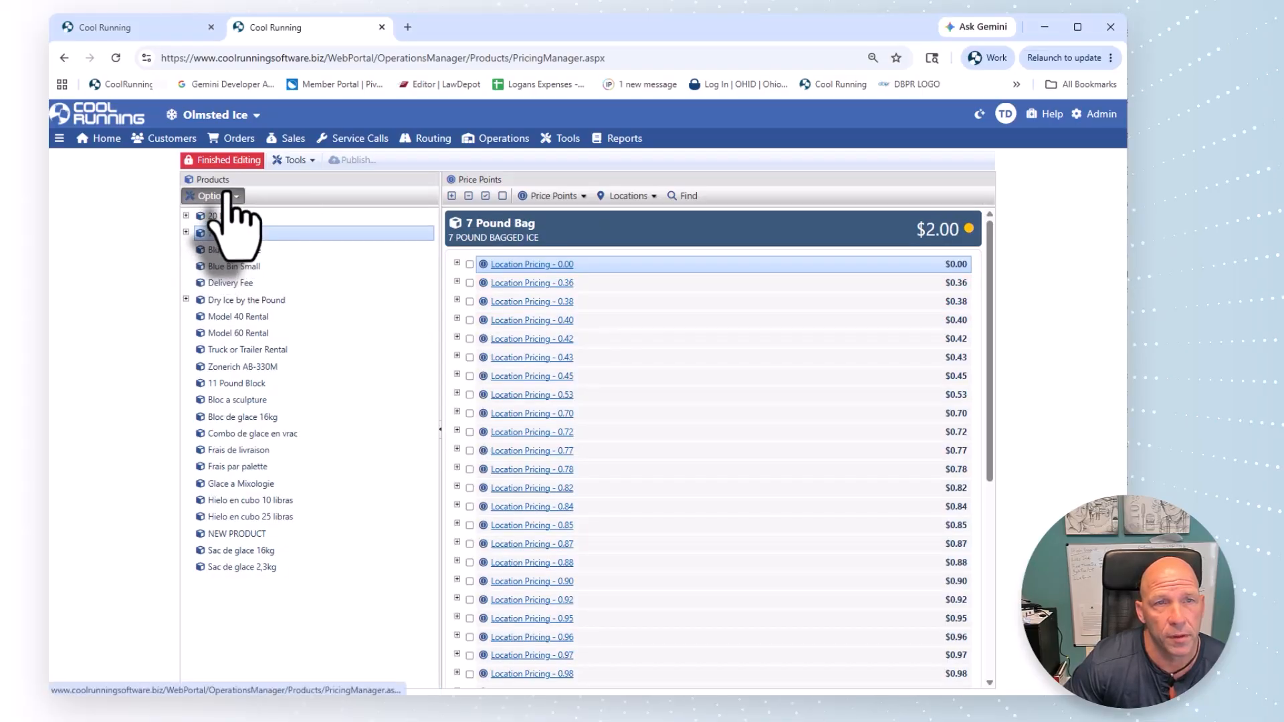
left_click(228, 209)
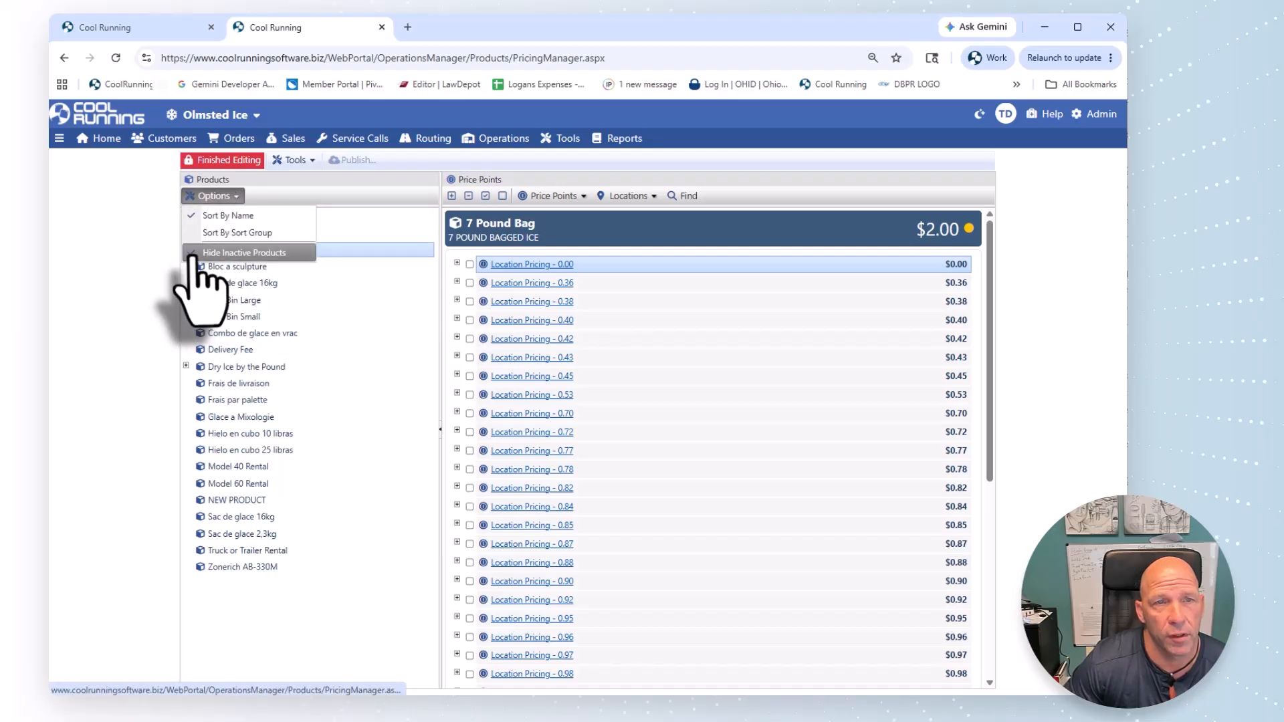
Show the inactive products and hide them again, leaving the product list sorted by sort group.
left_click(194, 254)
scroll(261, 492, "down", 5)
scroll(256, 487, "up", 8)
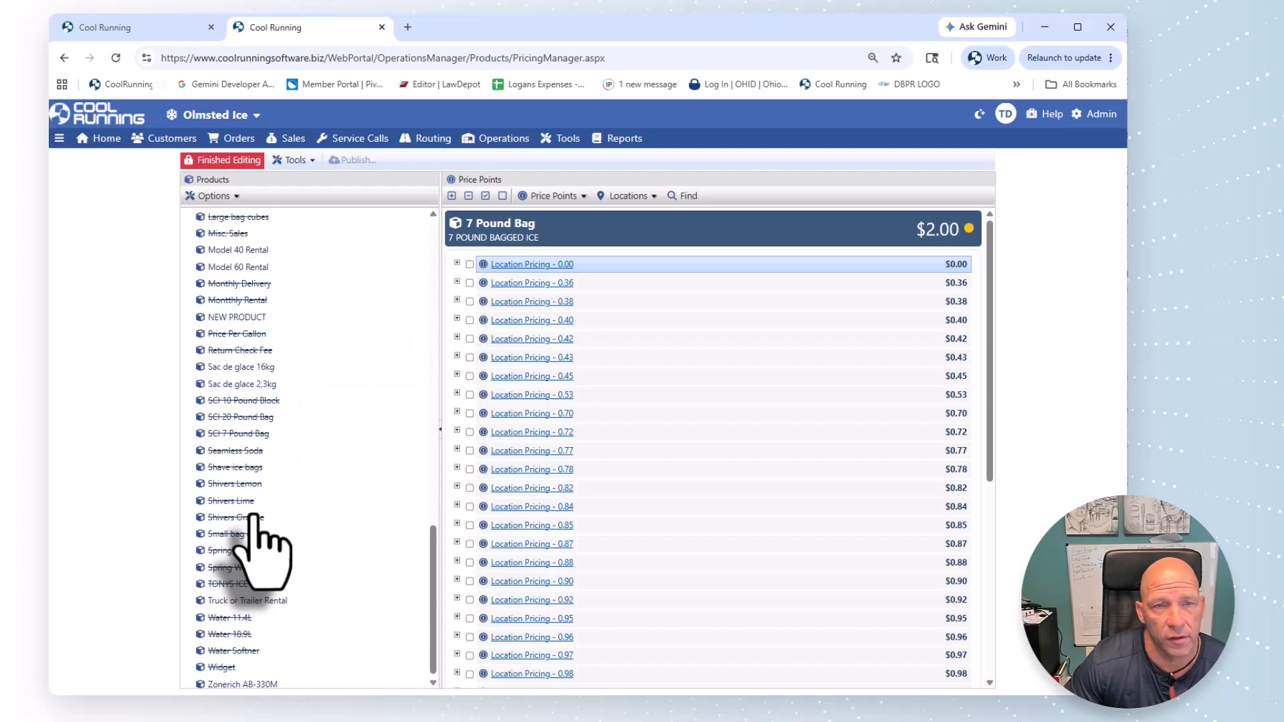
left_click(215, 196)
left_click(223, 252)
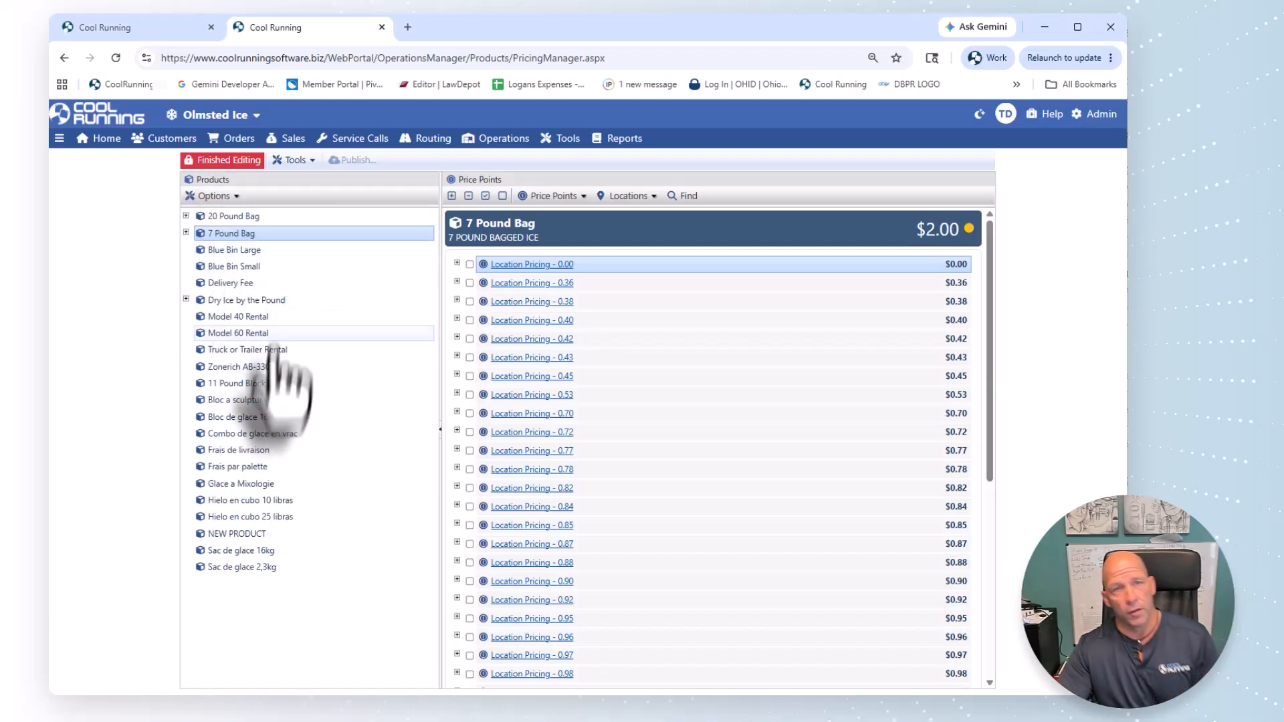
Open the Bulk Price Adjustment and examine the price points under the 20 Pound Bag product.
left_click(295, 160)
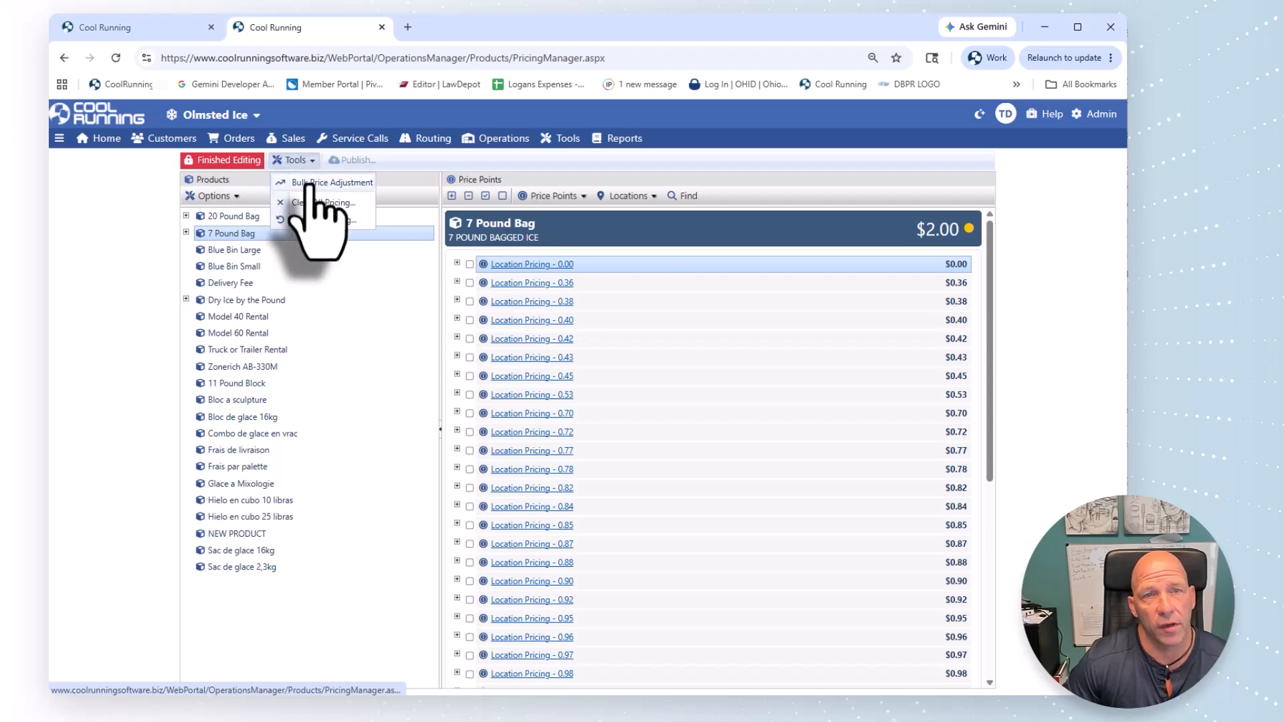
left_click(309, 185)
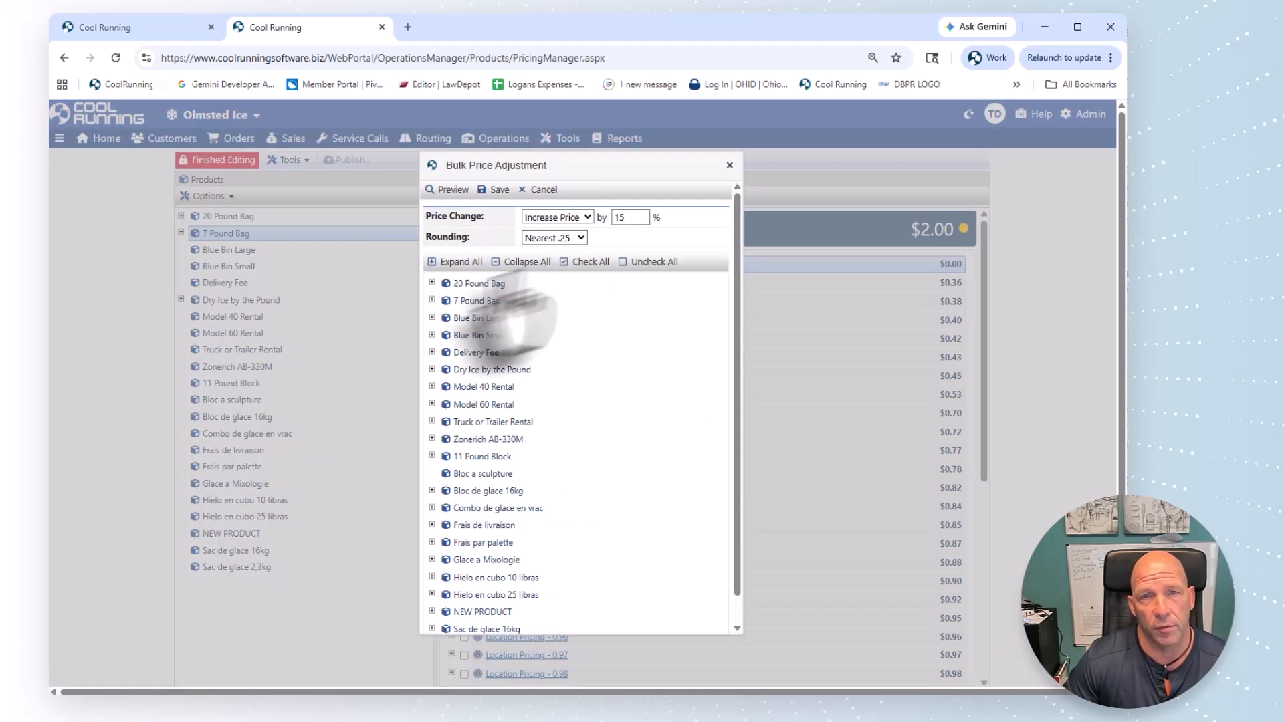
left_click(432, 283)
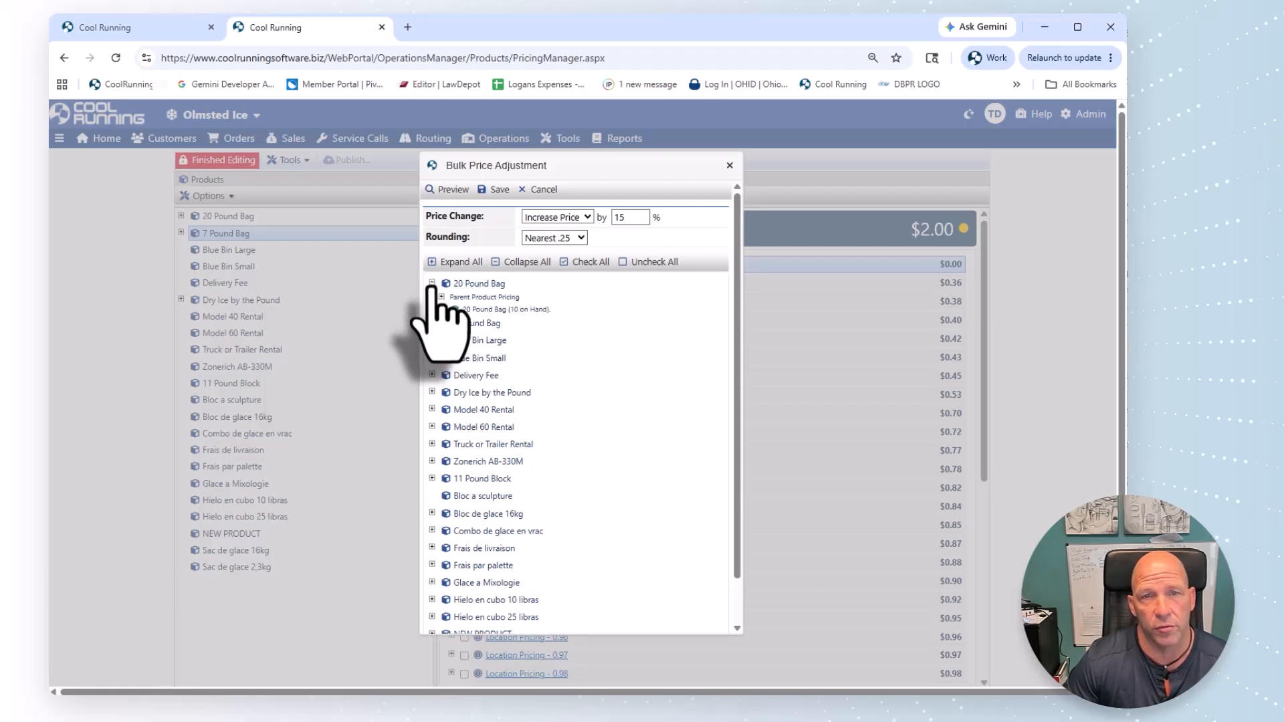
left_click(442, 309)
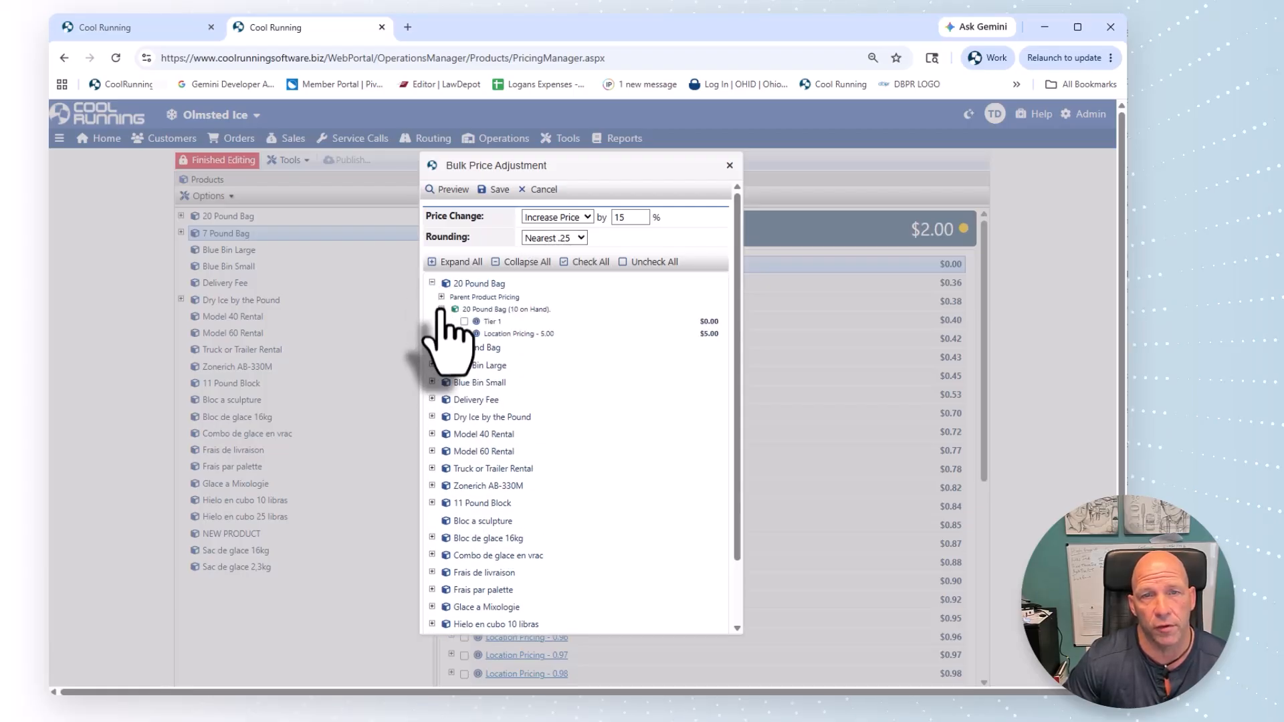
left_click(441, 309)
left_click(432, 283)
Preview a 15% increase rounded to the nearest .25 on the 7 Pound Bag's Location Pricing - 0.36, and close the adjustment without saving.
left_click(432, 300)
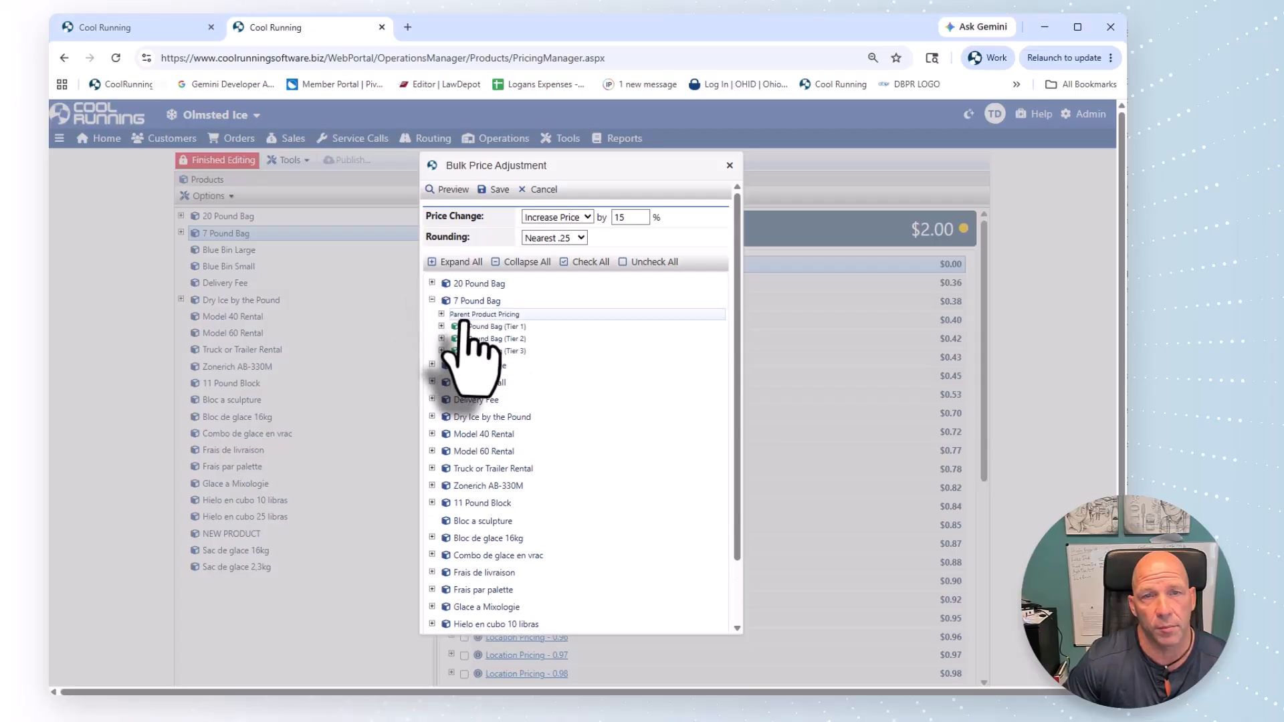
left_click(441, 314)
left_click(464, 339)
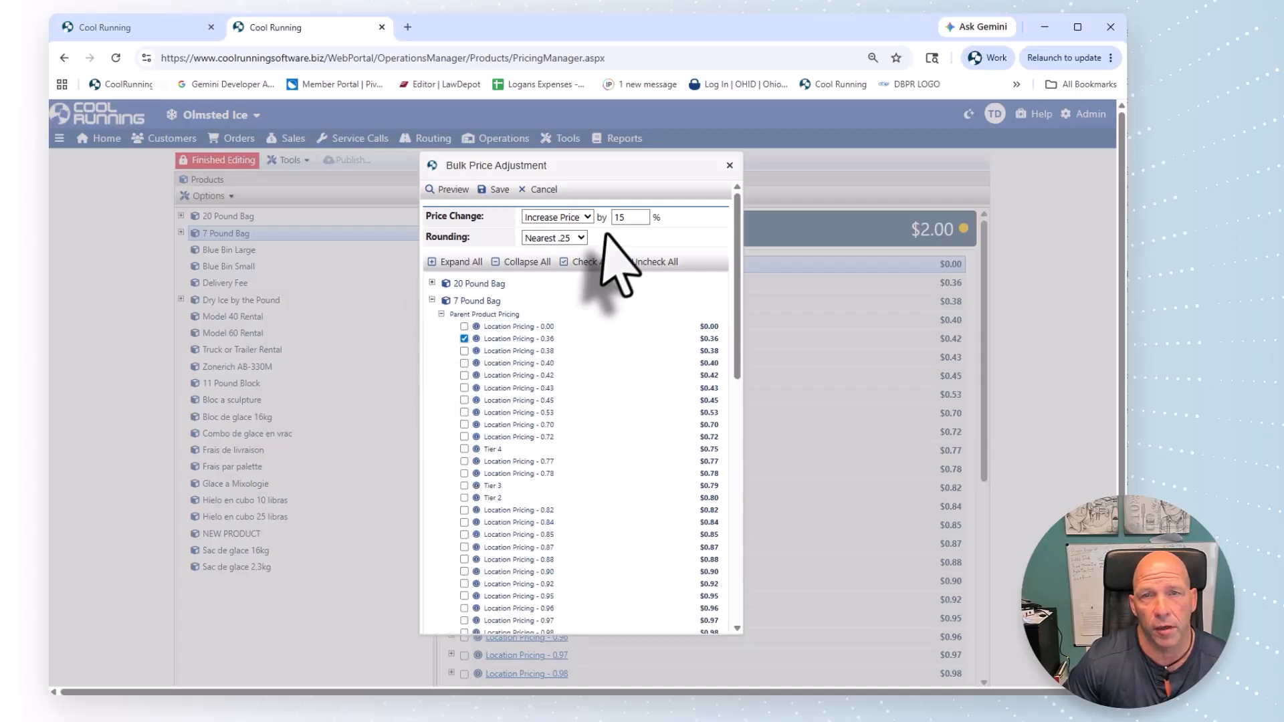
left_click(453, 191)
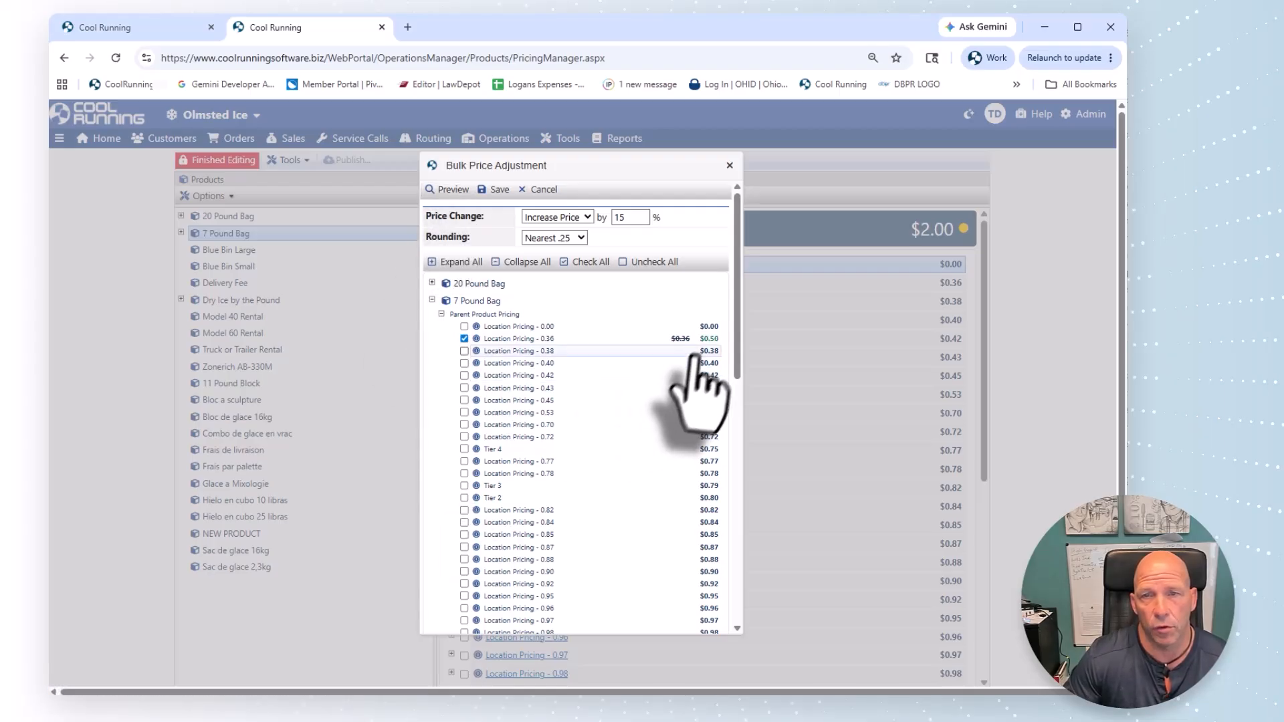
left_click(730, 167)
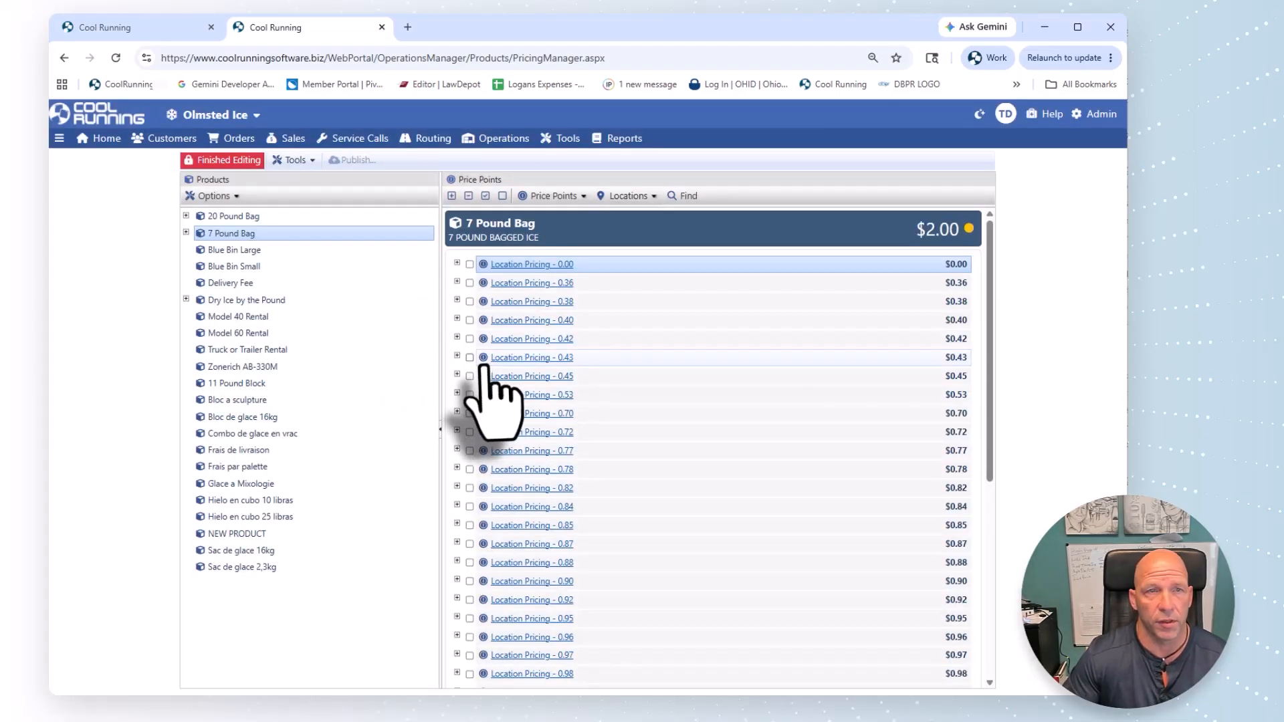
left_click(295, 160)
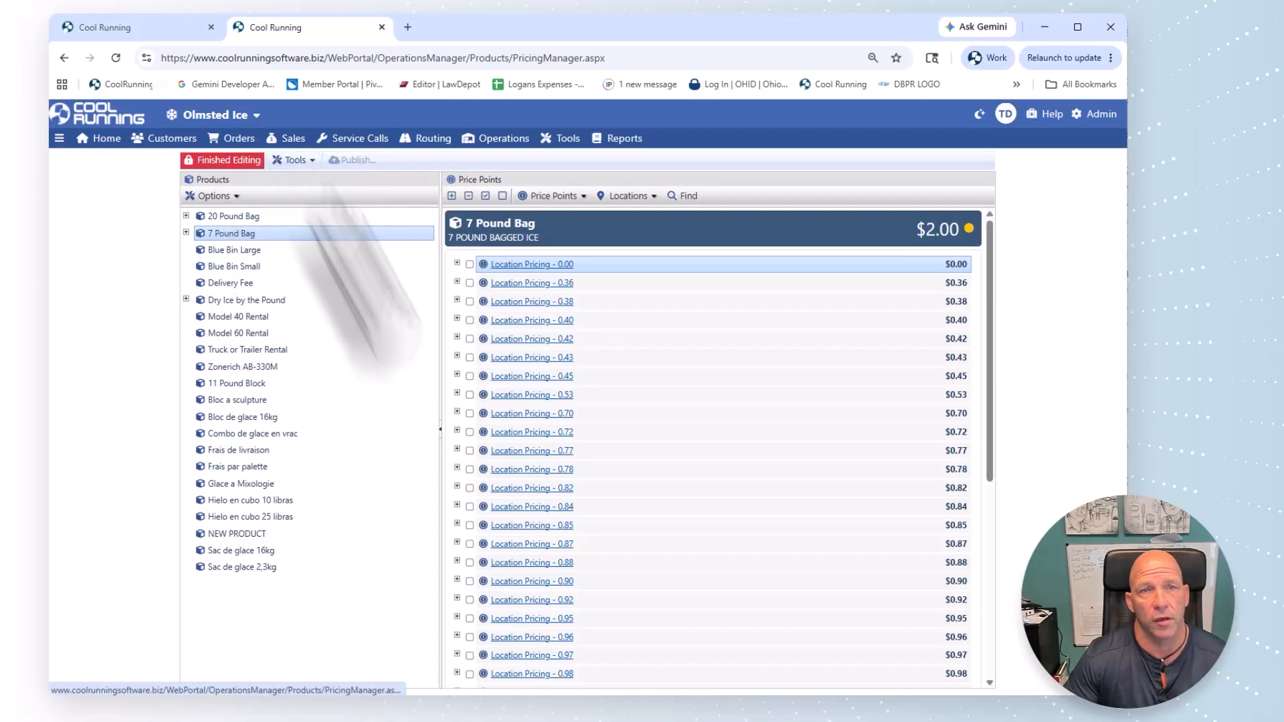
left_click(305, 160)
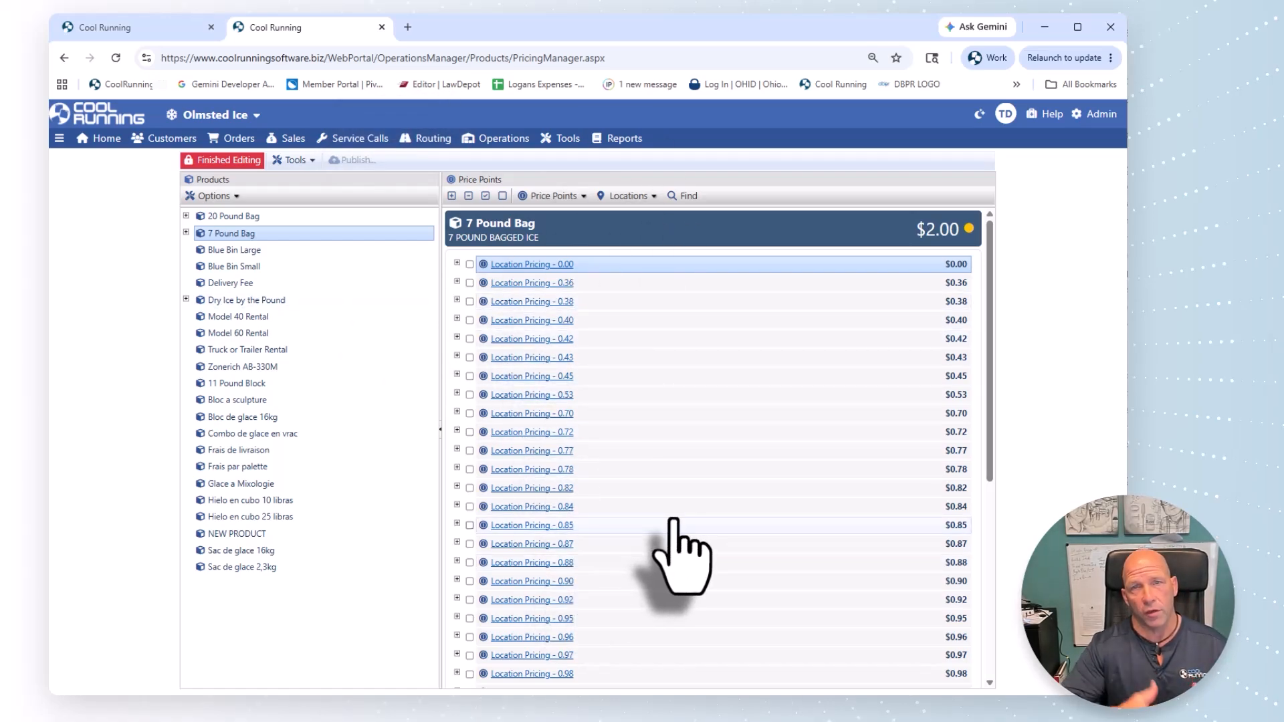
scroll(589, 428, "down", 3)
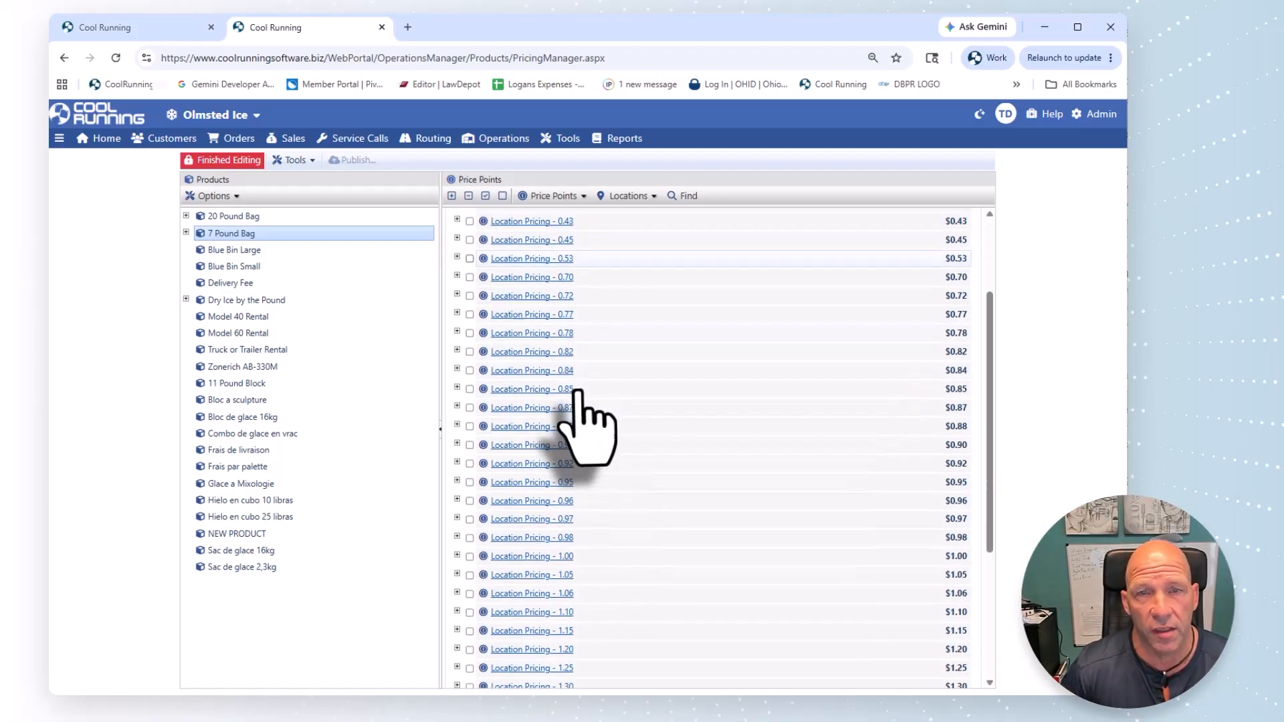
scroll(588, 428, "up", 3)
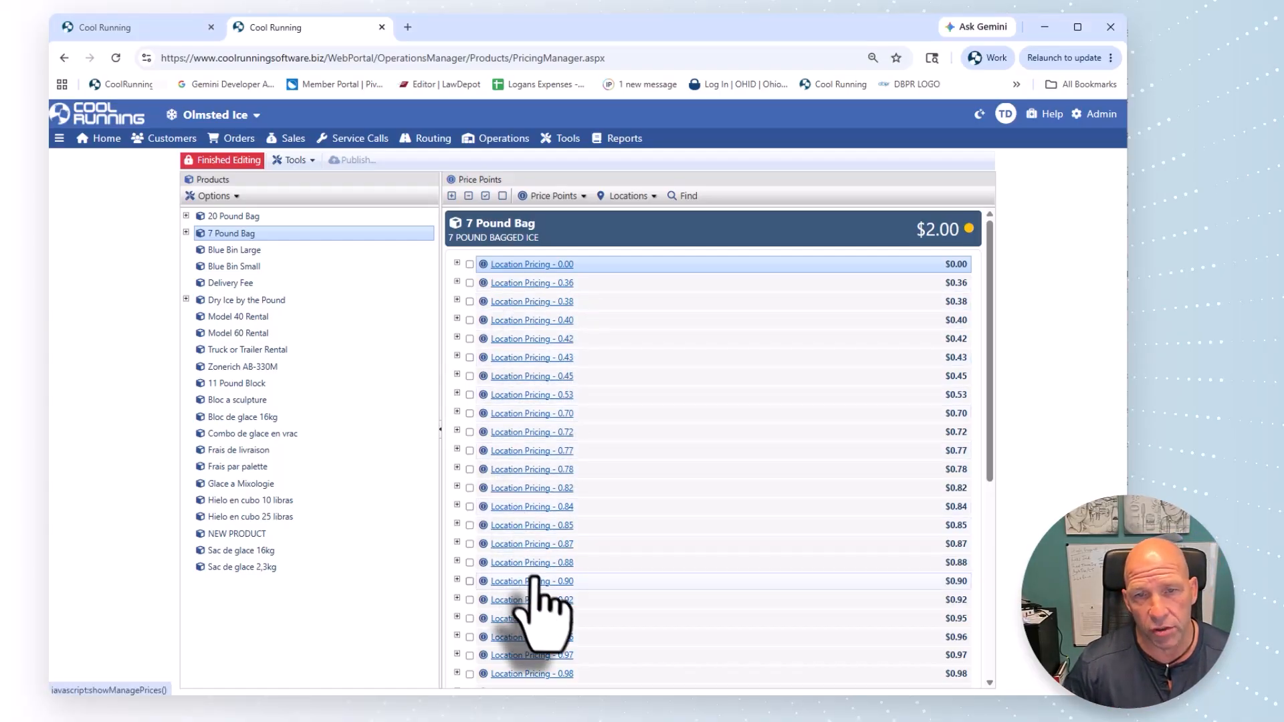
Examine the locations assigned to the 7 Pound Bag's price points from Location Pricing - 0.36 through Location Pricing - 0.43.
scroll(555, 628, "down", 2)
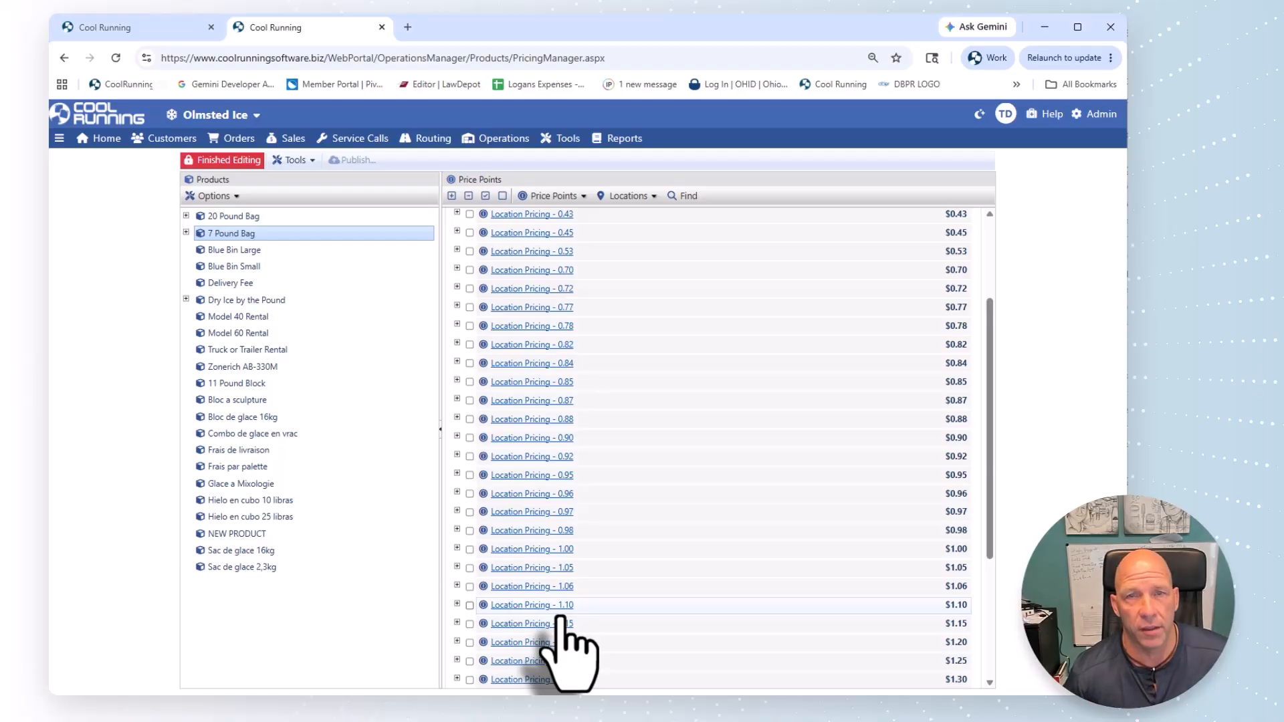
scroll(568, 649, "up", 3)
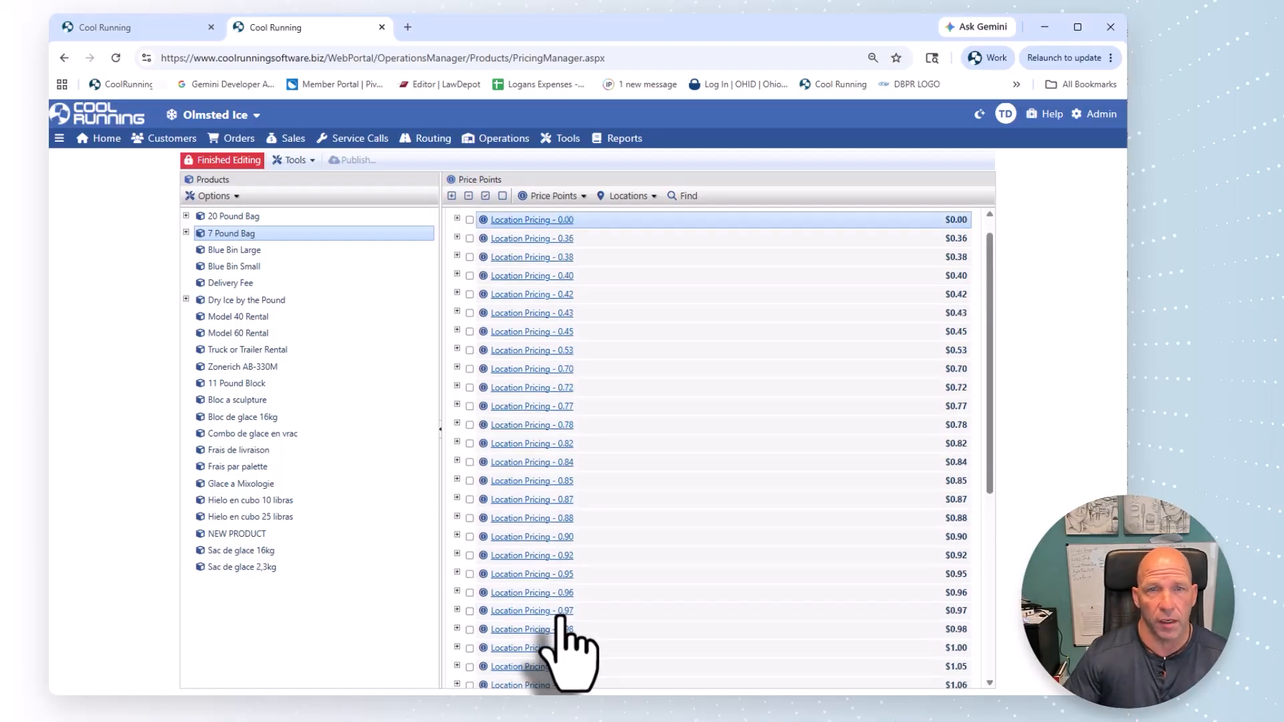
left_click(456, 282)
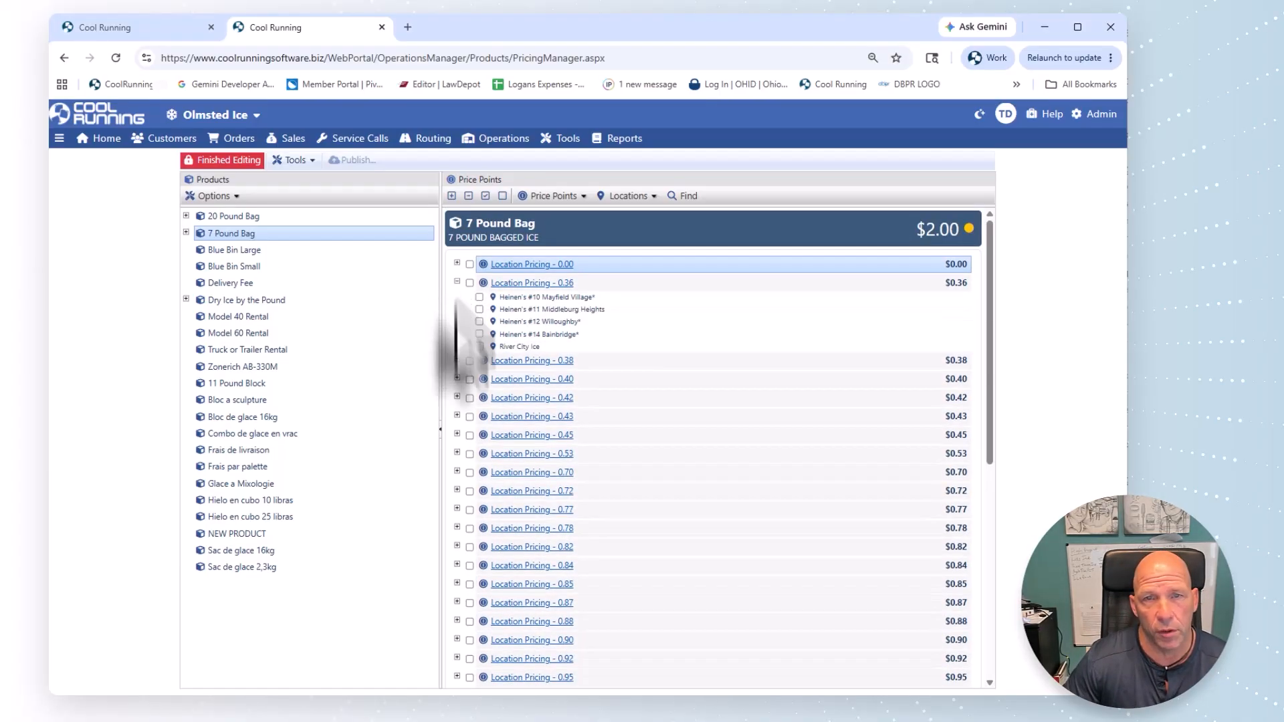
left_click(457, 359)
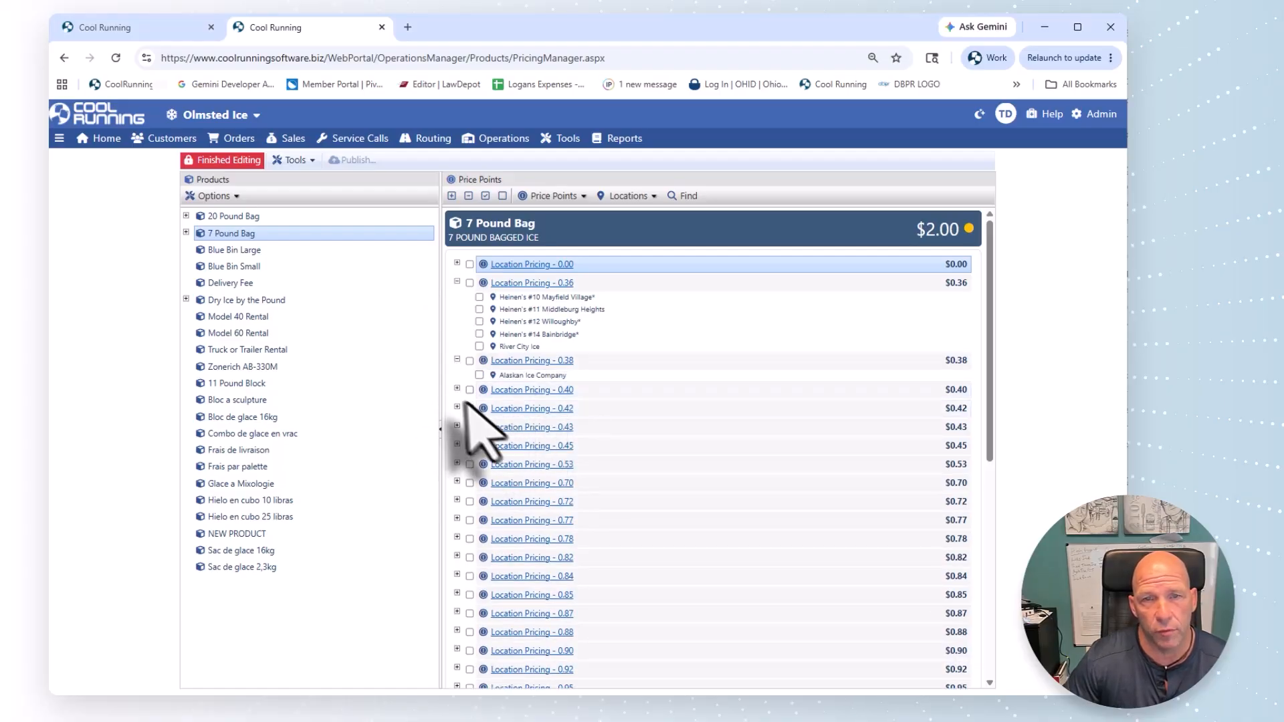
left_click(456, 389)
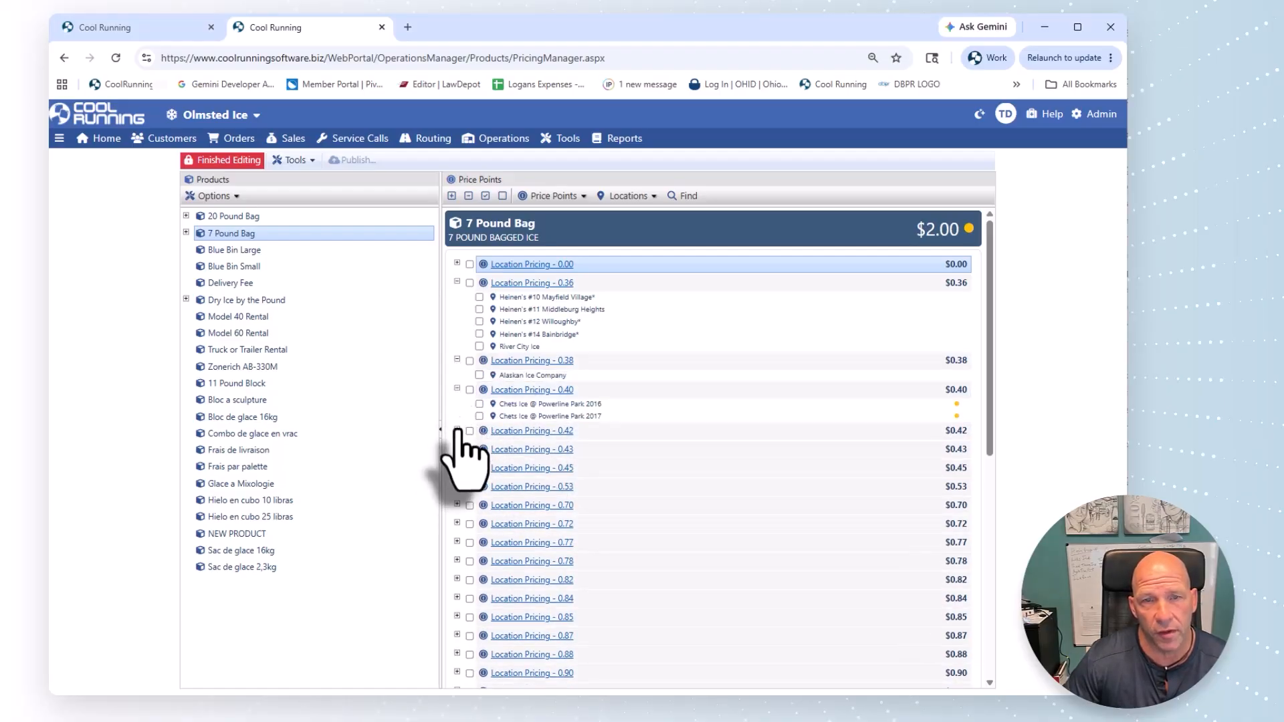
left_click(457, 430)
left_click(457, 484)
scroll(456, 488, "down", 2)
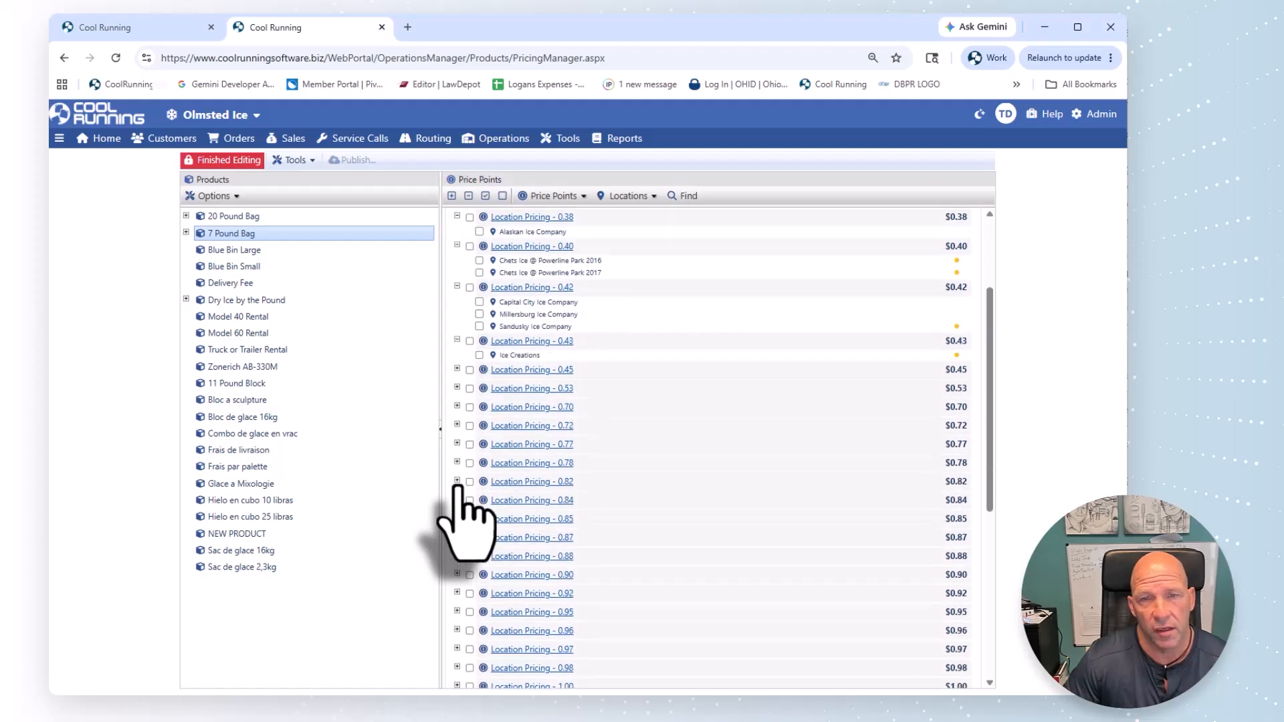
scroll(468, 508, "up", 2)
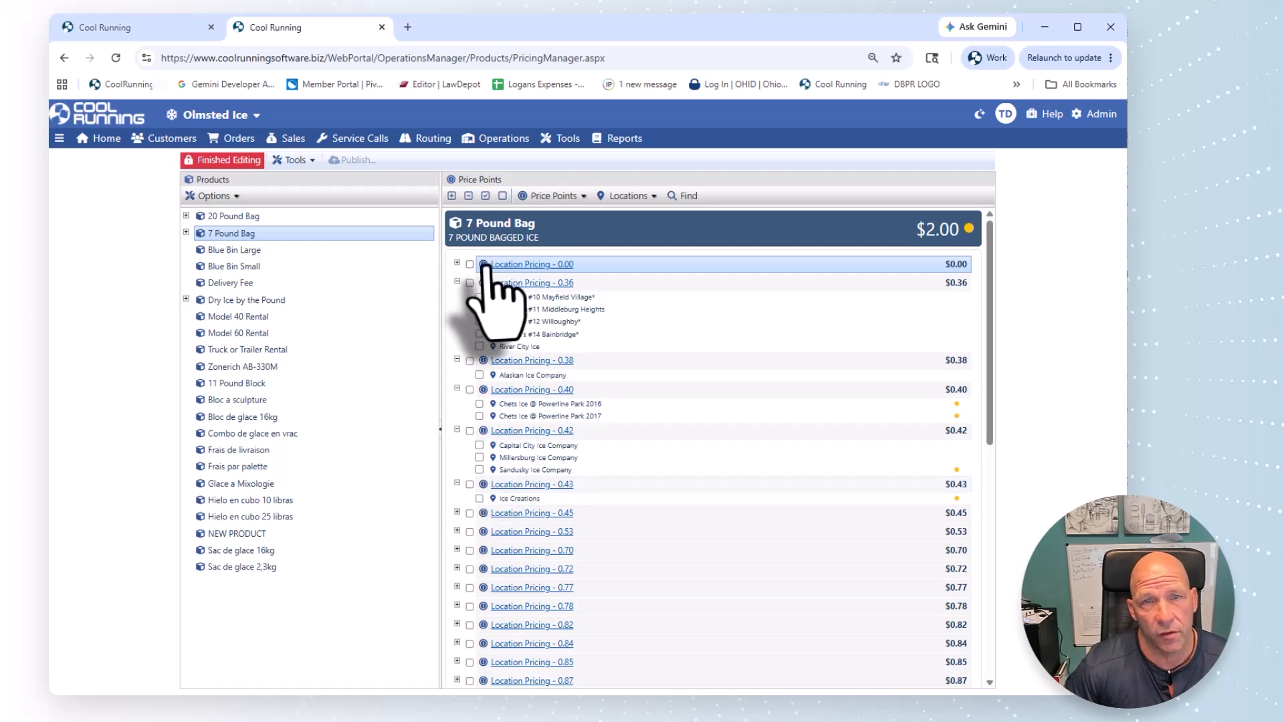
Collapse the location lists under the 7 Pound Bag's price points from 0.36 through 0.43.
left_click(457, 282)
left_click(457, 301)
left_click(457, 320)
left_click(457, 338)
left_click(457, 356)
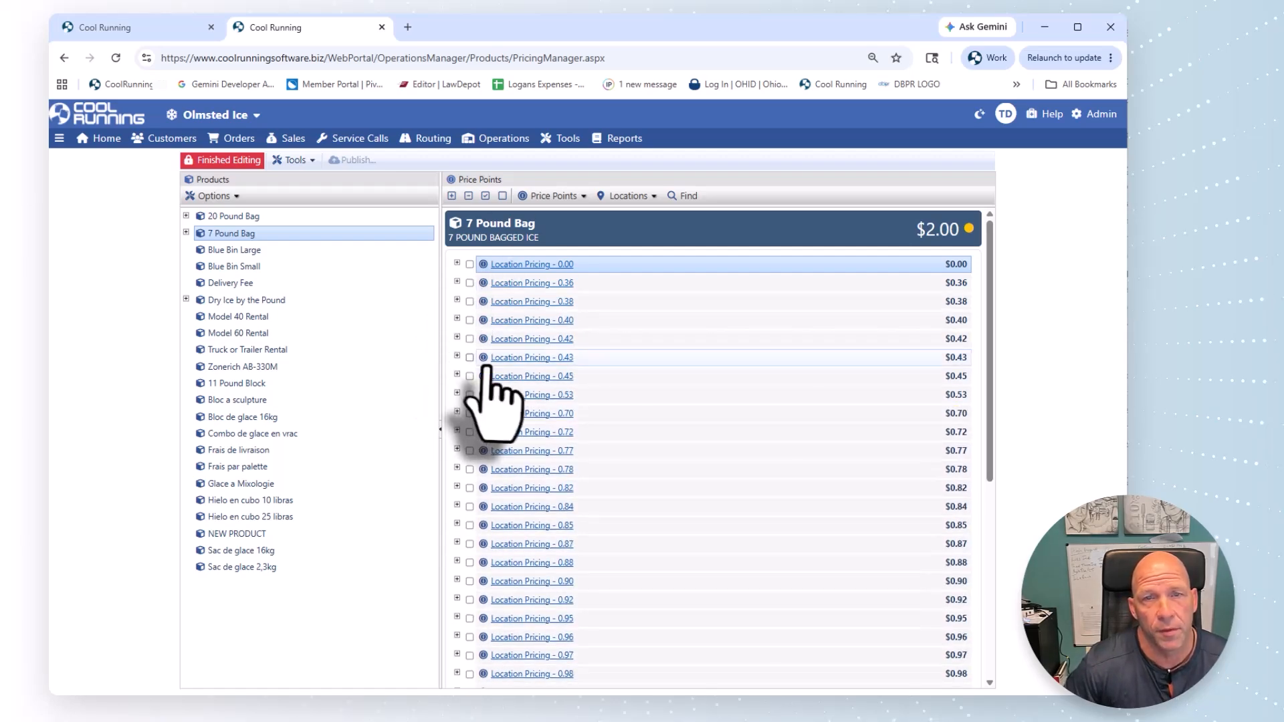
Review the locations assigned to the 7 Pound Bag's Tier 1 and Tier 2 price points.
scroll(508, 435, "down", 5)
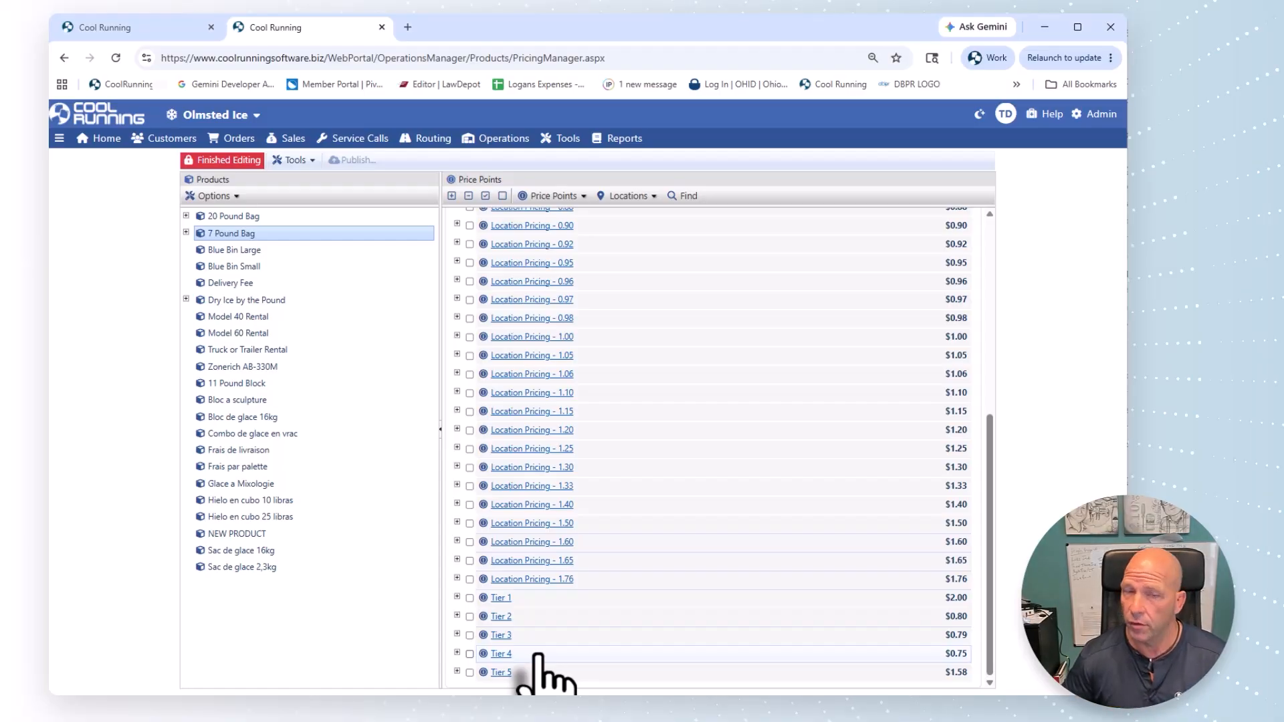
left_click(457, 597)
scroll(529, 642, "down", 5)
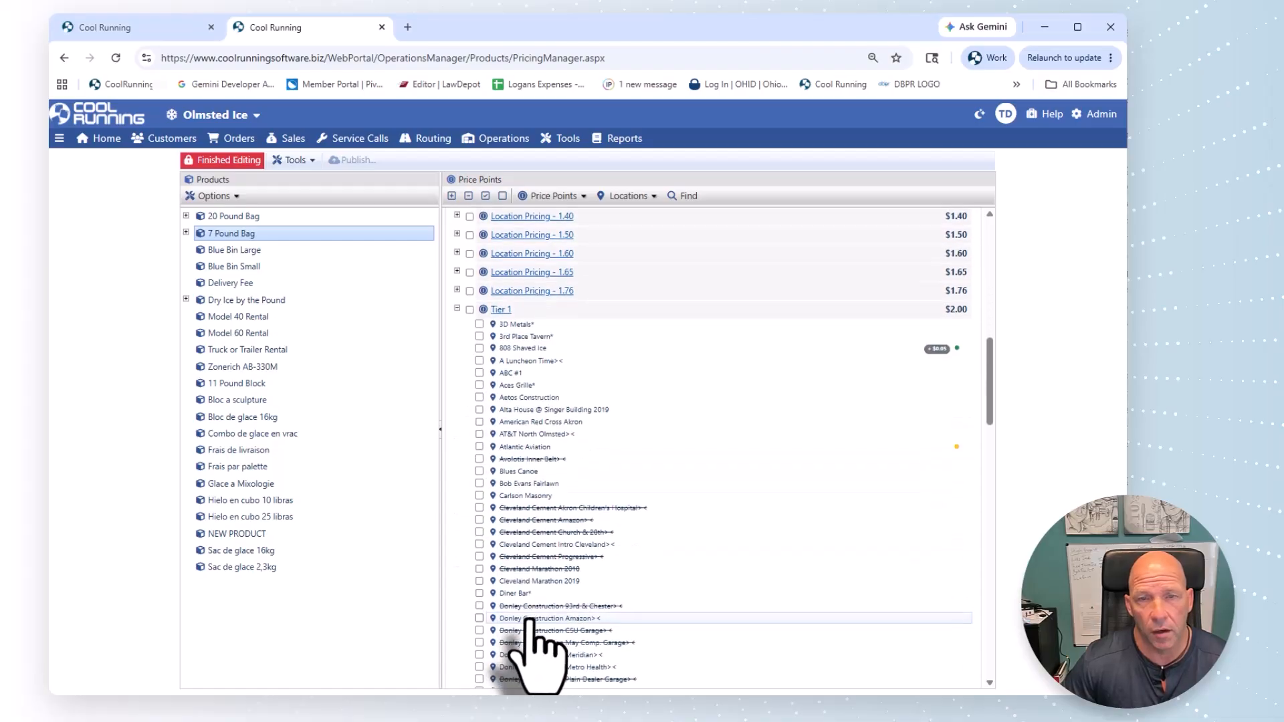
scroll(530, 621, "up", 3)
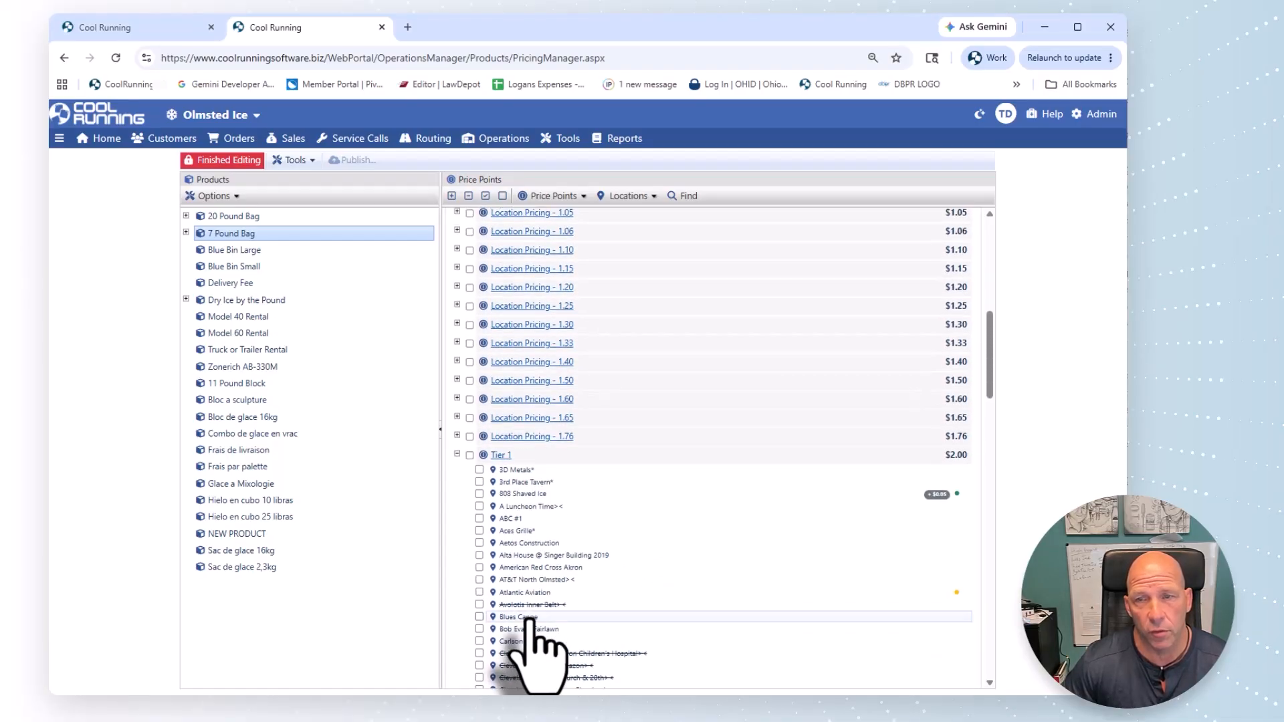
scroll(528, 622, "down", 20)
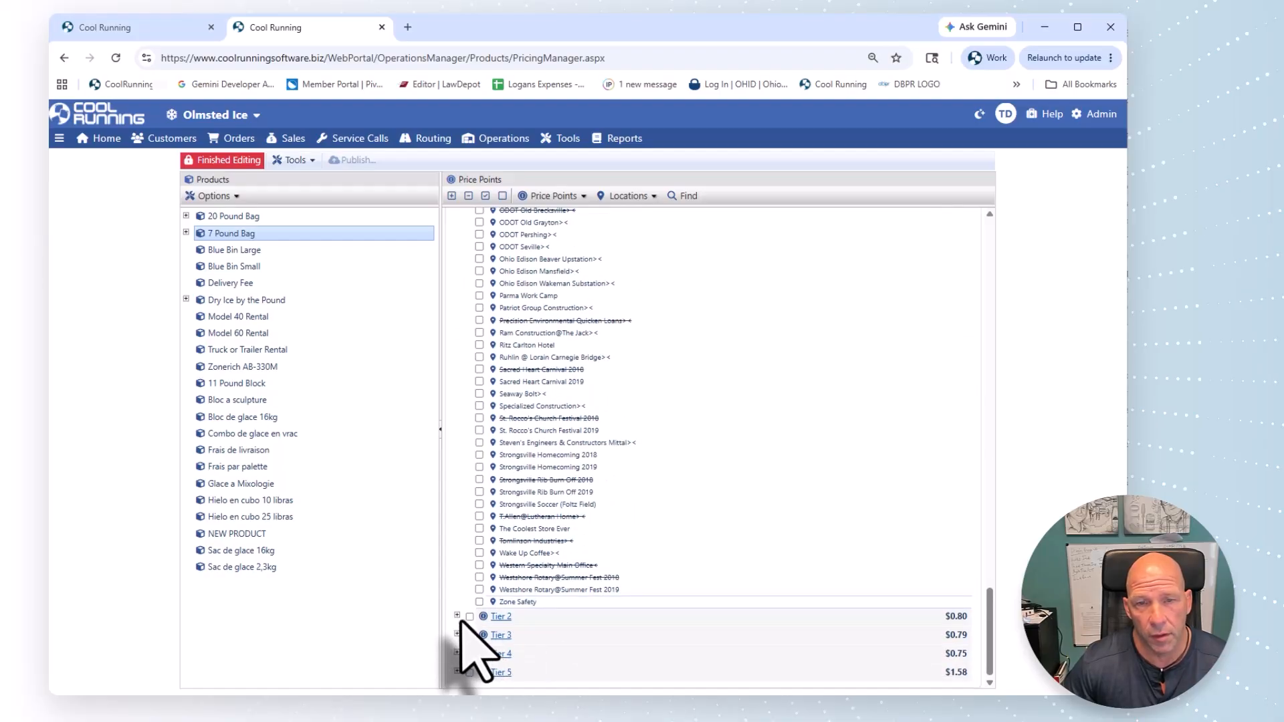
left_click(457, 616)
scroll(561, 652, "down", 3)
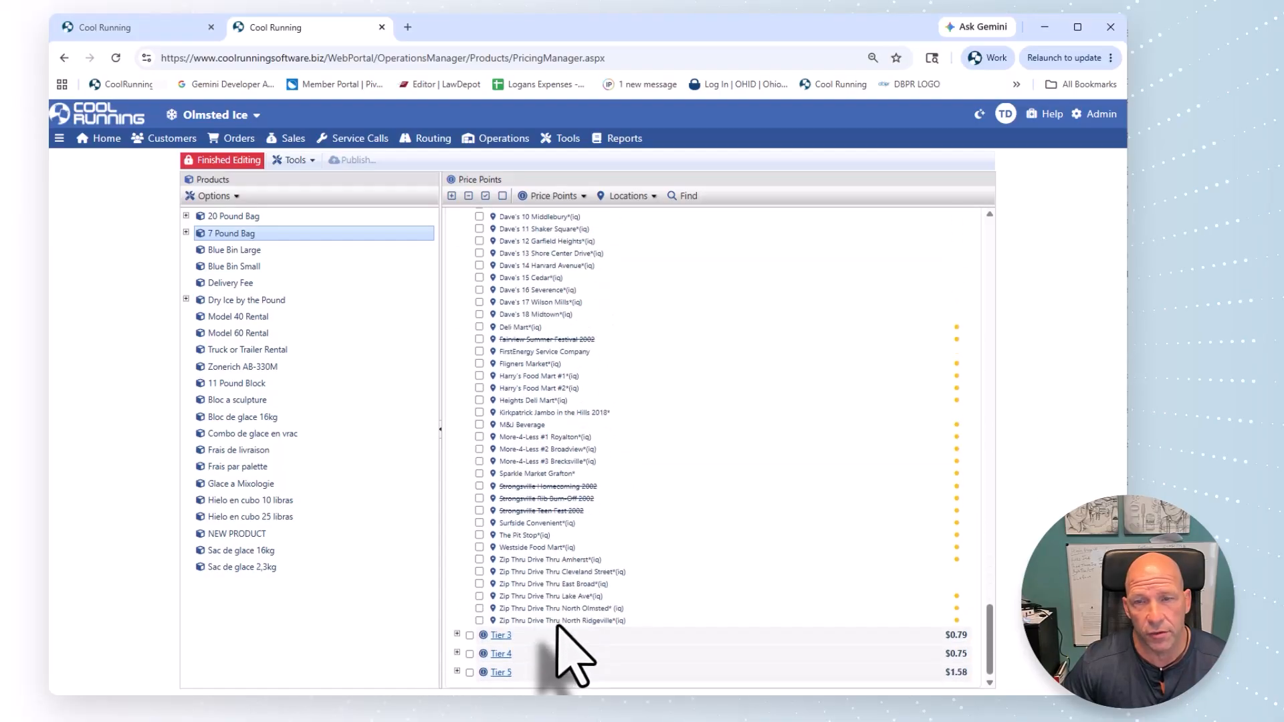
scroll(565, 635, "up", 20)
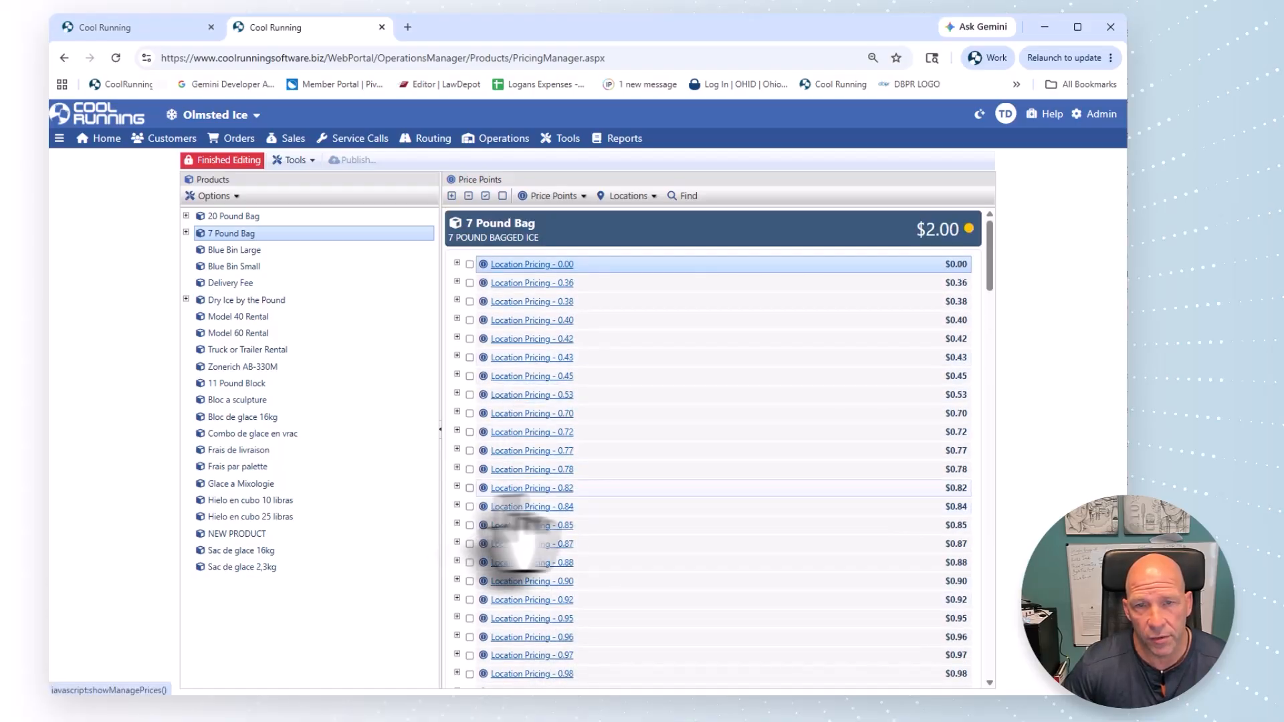
Check the locations under Location Pricing - 0.82, collapse them again, and look through the 7 Pound Bag's price point list.
left_click(457, 487)
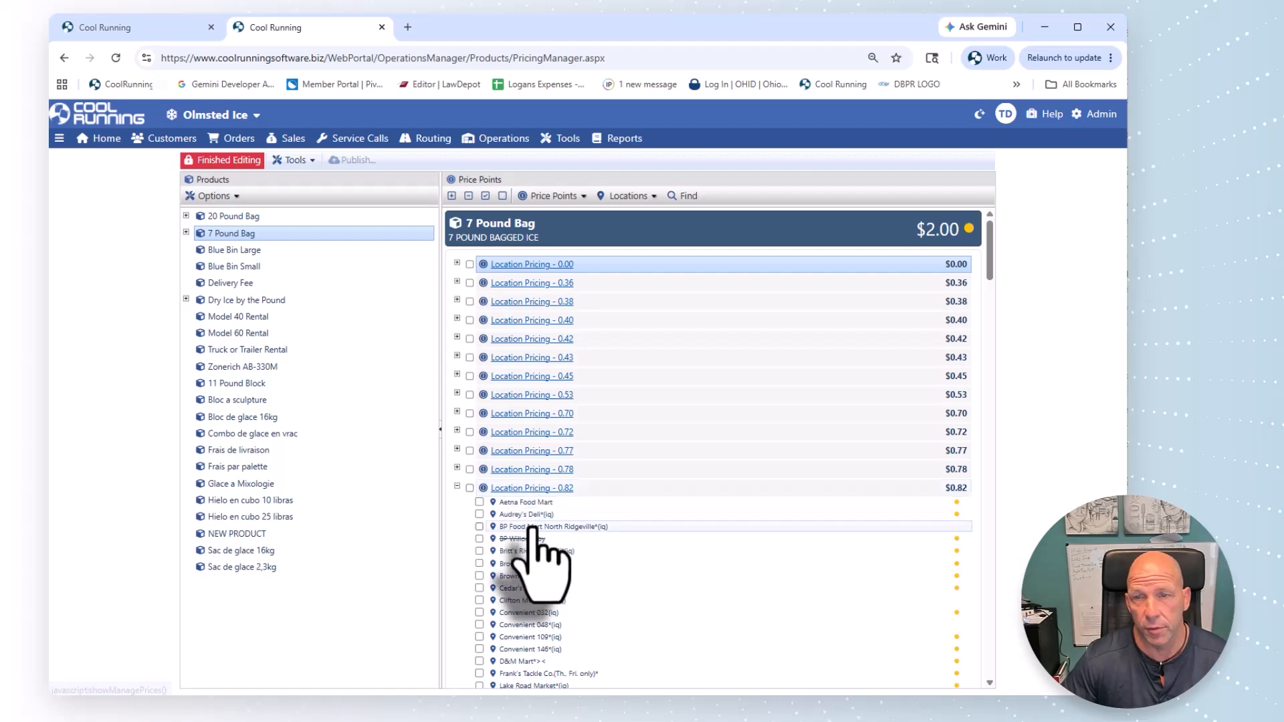
left_click(457, 487)
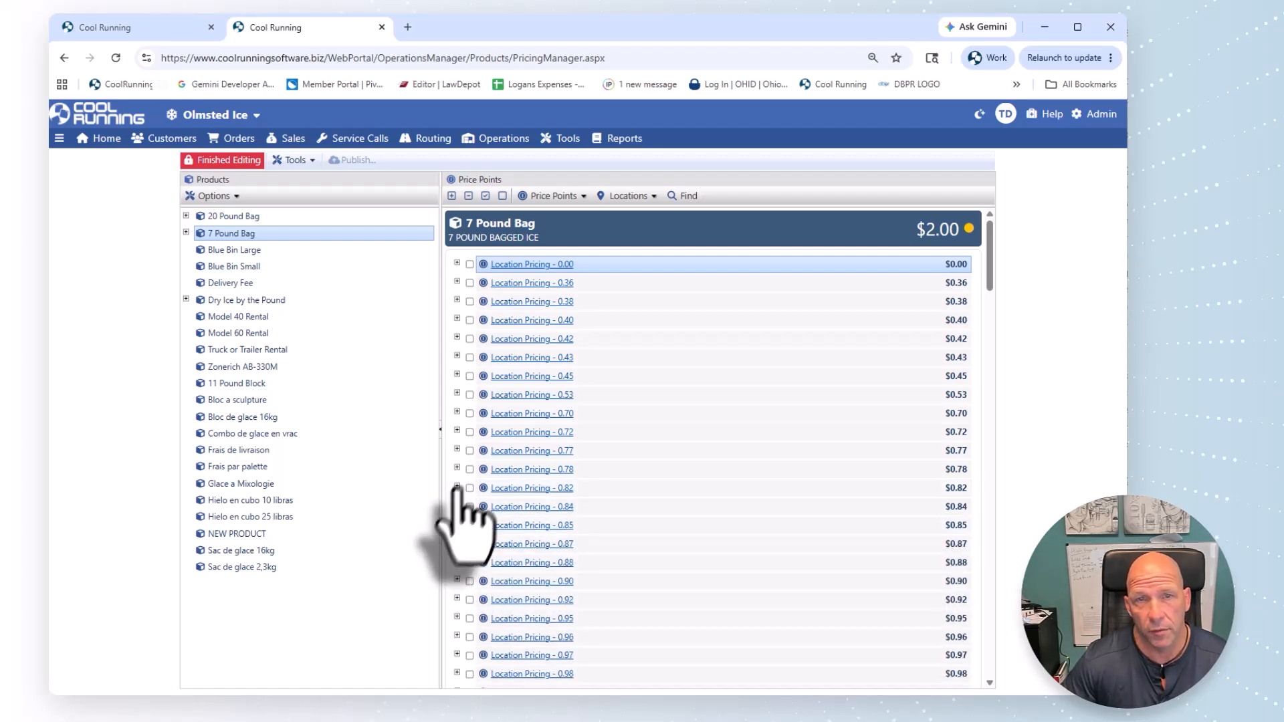
scroll(616, 589, "down", 5)
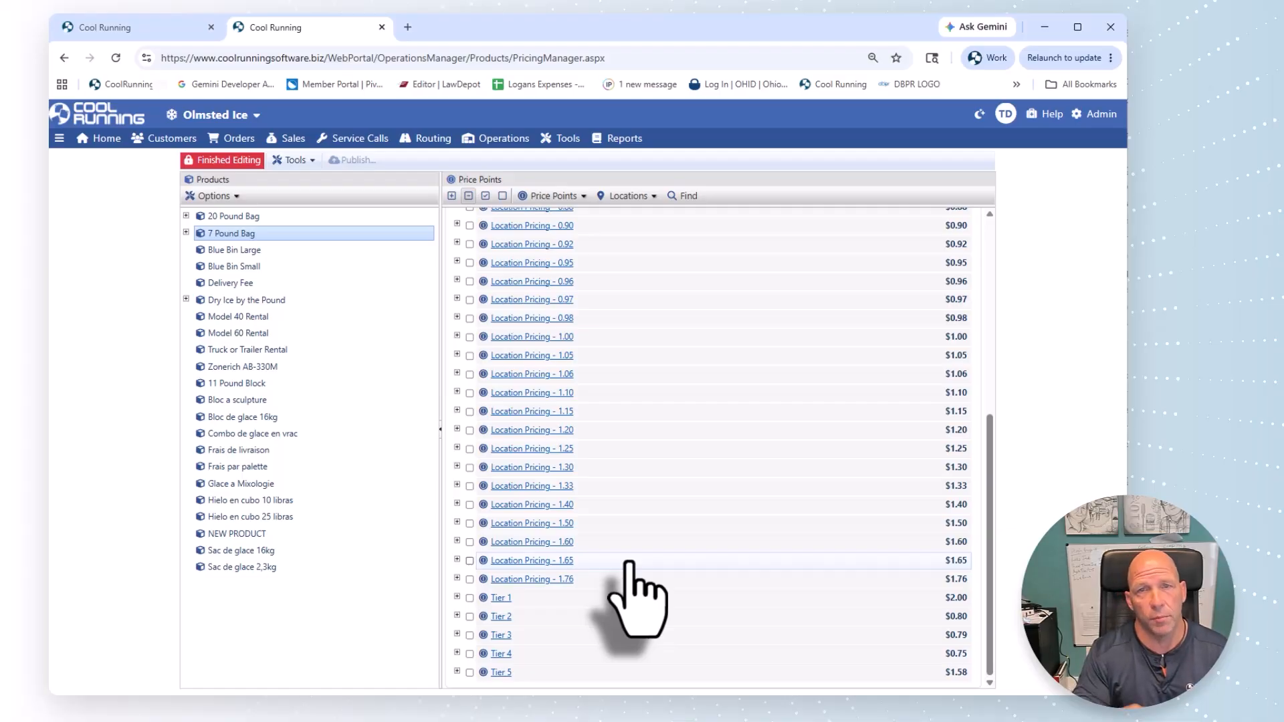
scroll(621, 575, "up", 10)
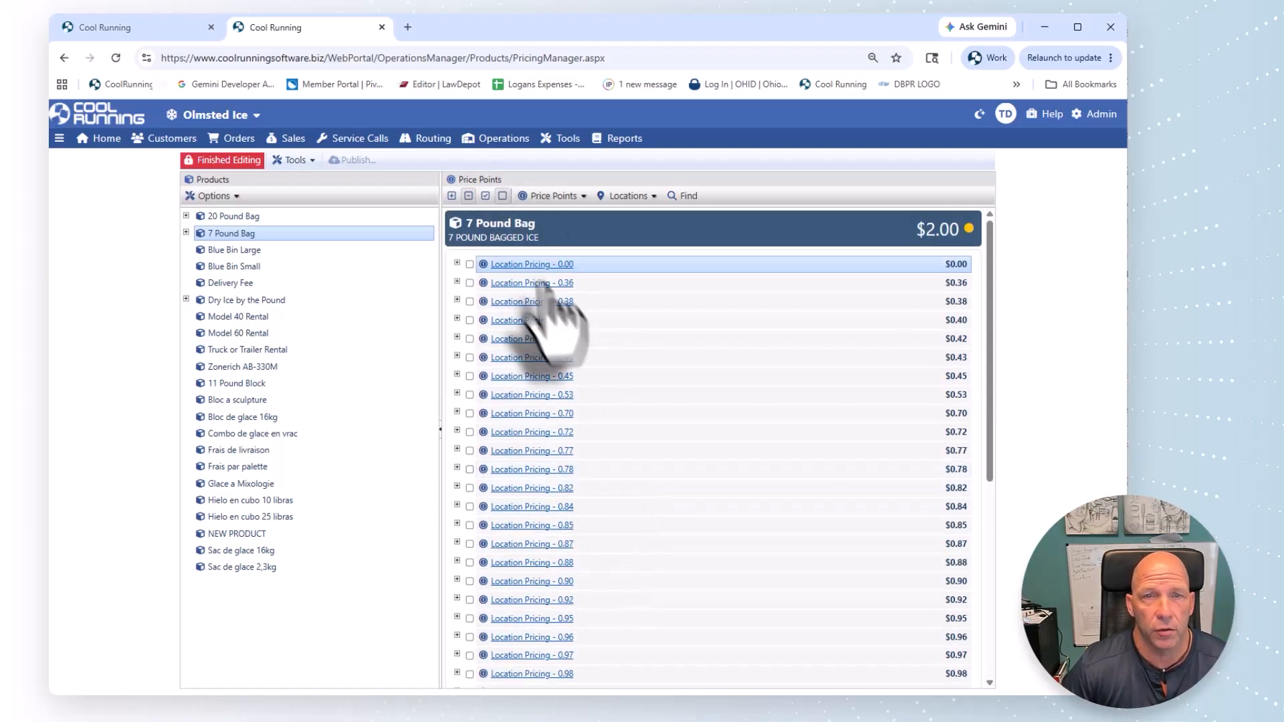
Show the location under Location Pricing - 0.00, and expand all of the 7 Pound Bag's price points.
left_click(457, 263)
left_click(507, 279)
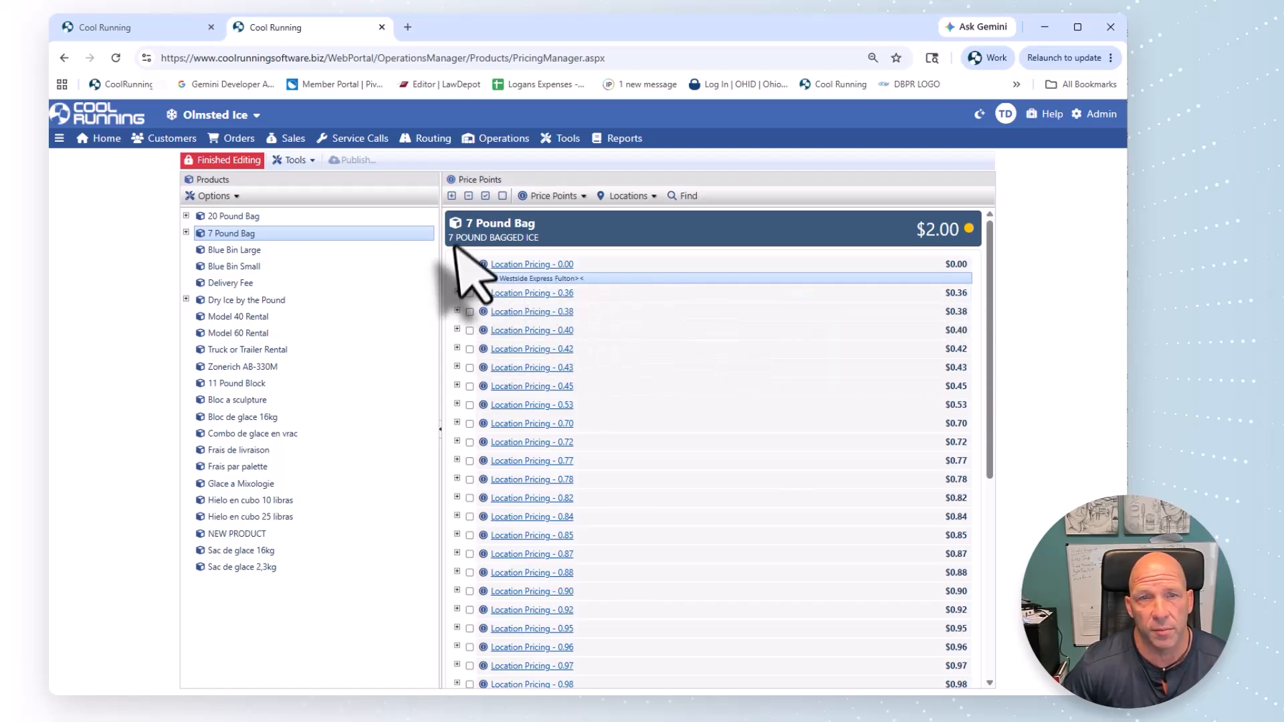
left_click(452, 196)
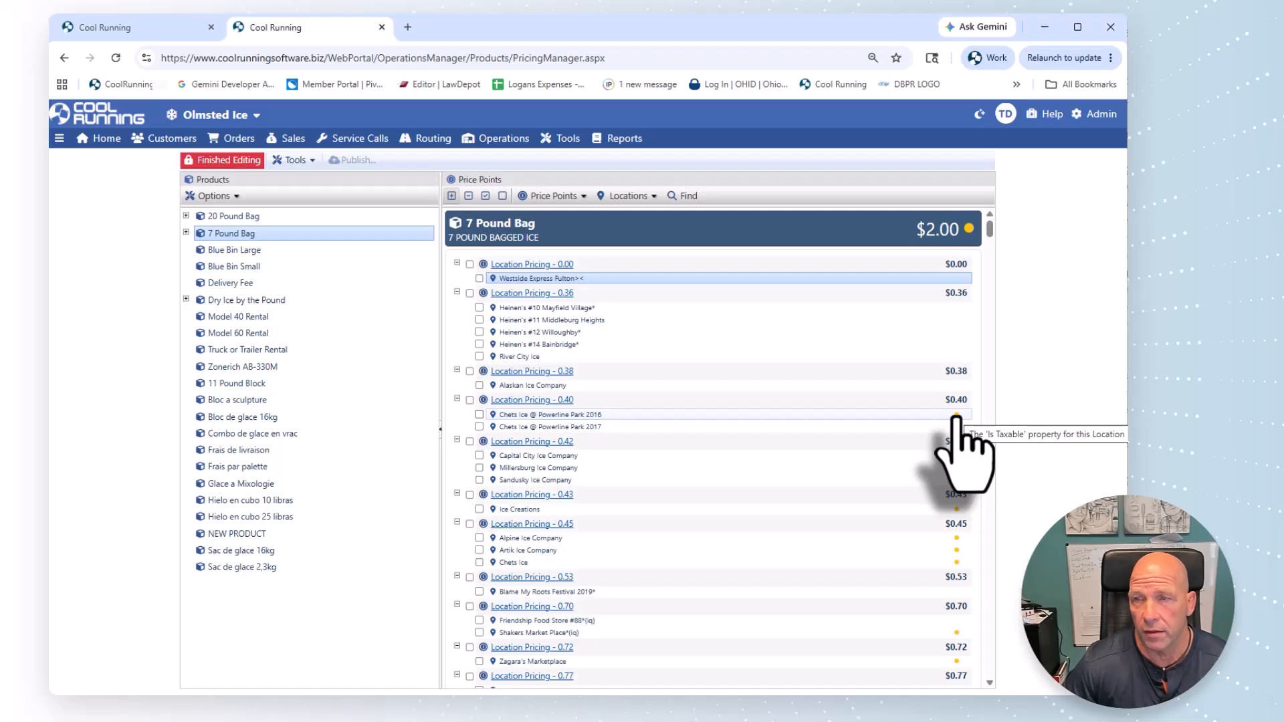
Set Product Is Taxable to Product Default for Chets Ice @ Powerline Park 2016 under Location Pricing - 0.40, and save the location price properties.
double_click(537, 418)
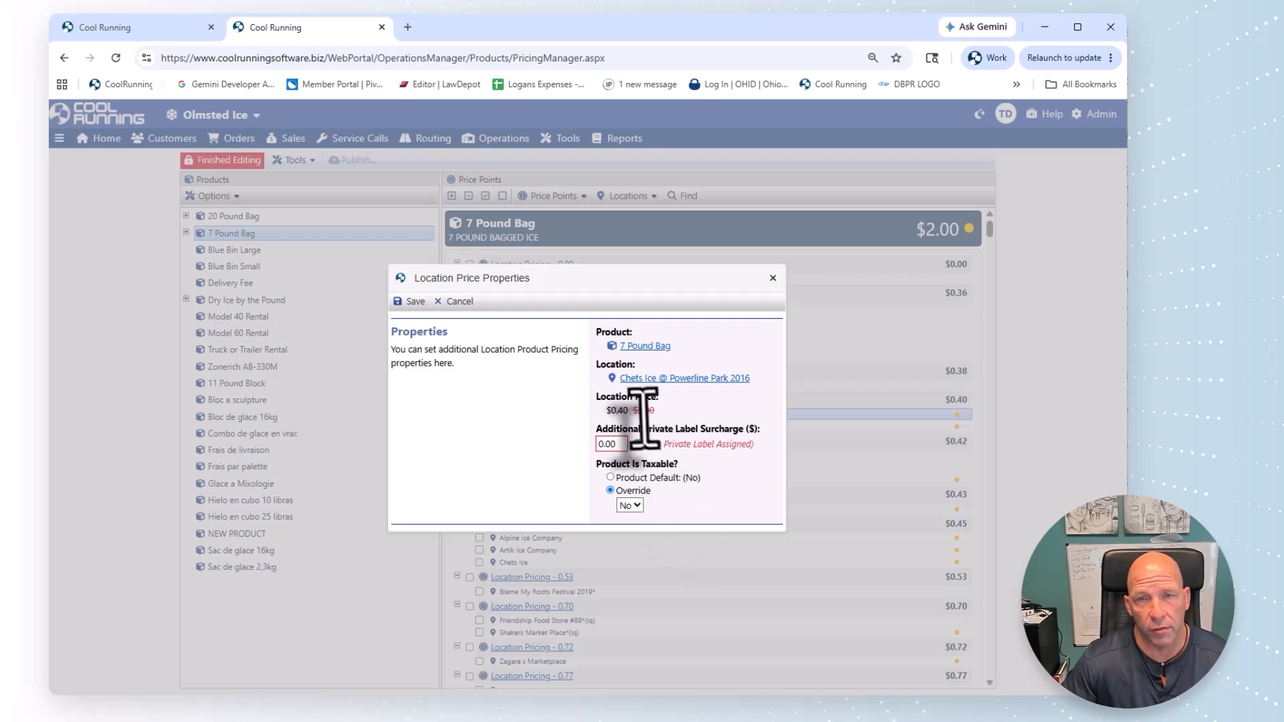
left_click_drag(633, 411, 656, 411)
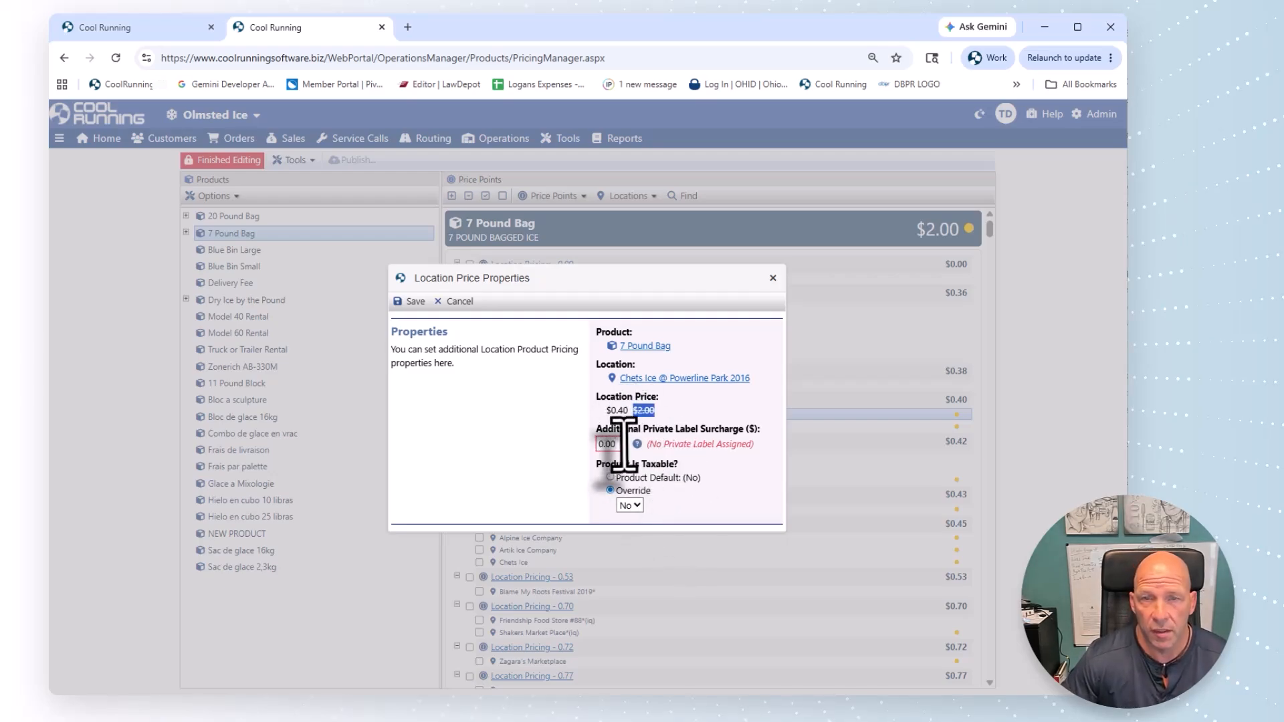
key("Tab")
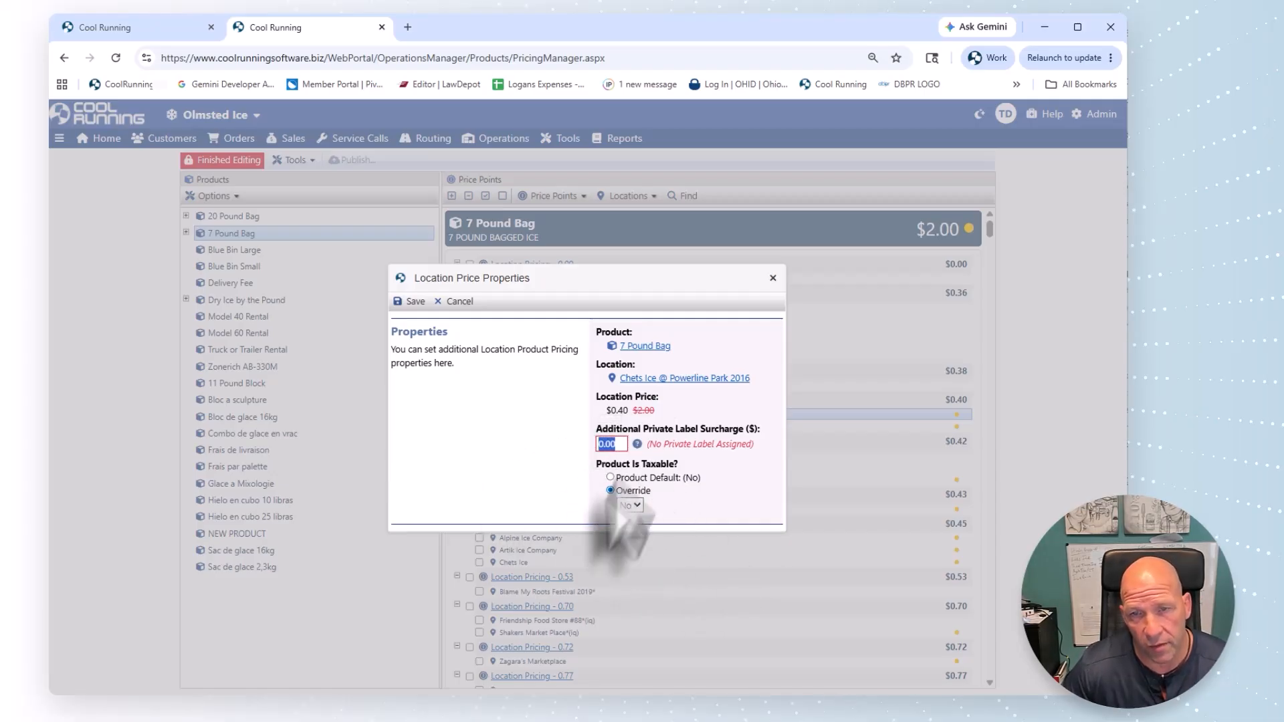
left_click(609, 478)
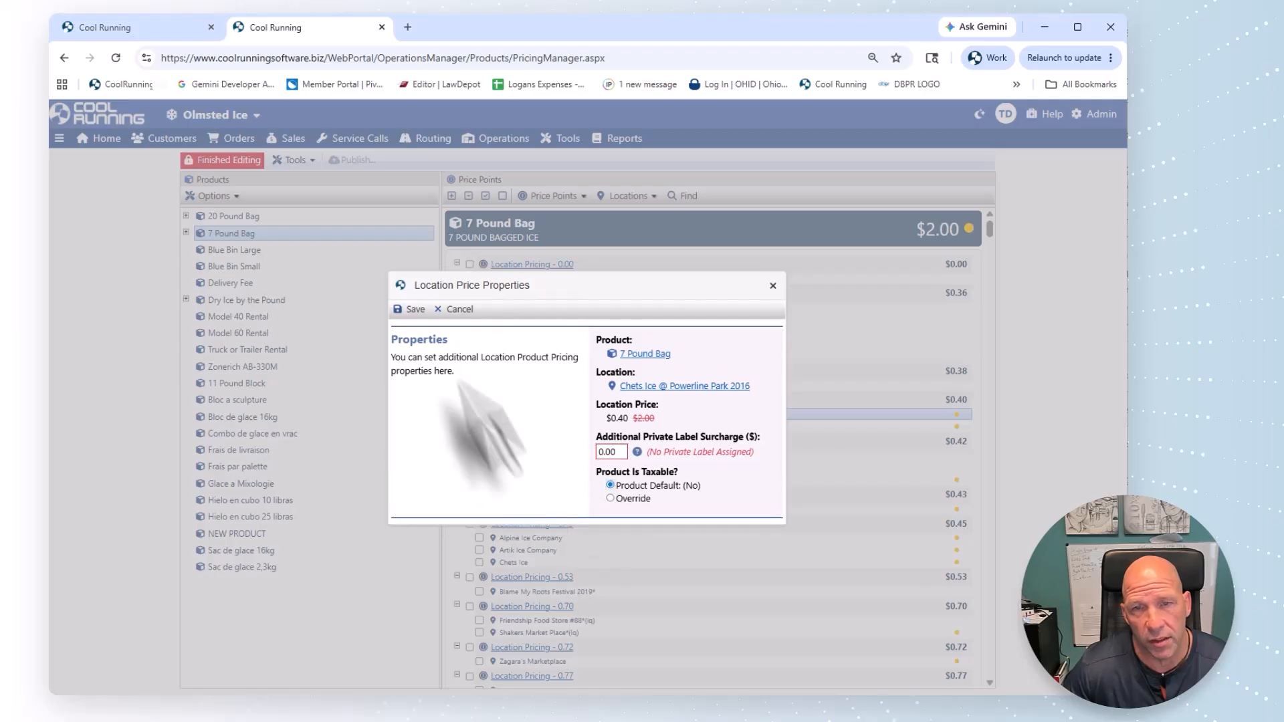
left_click(411, 310)
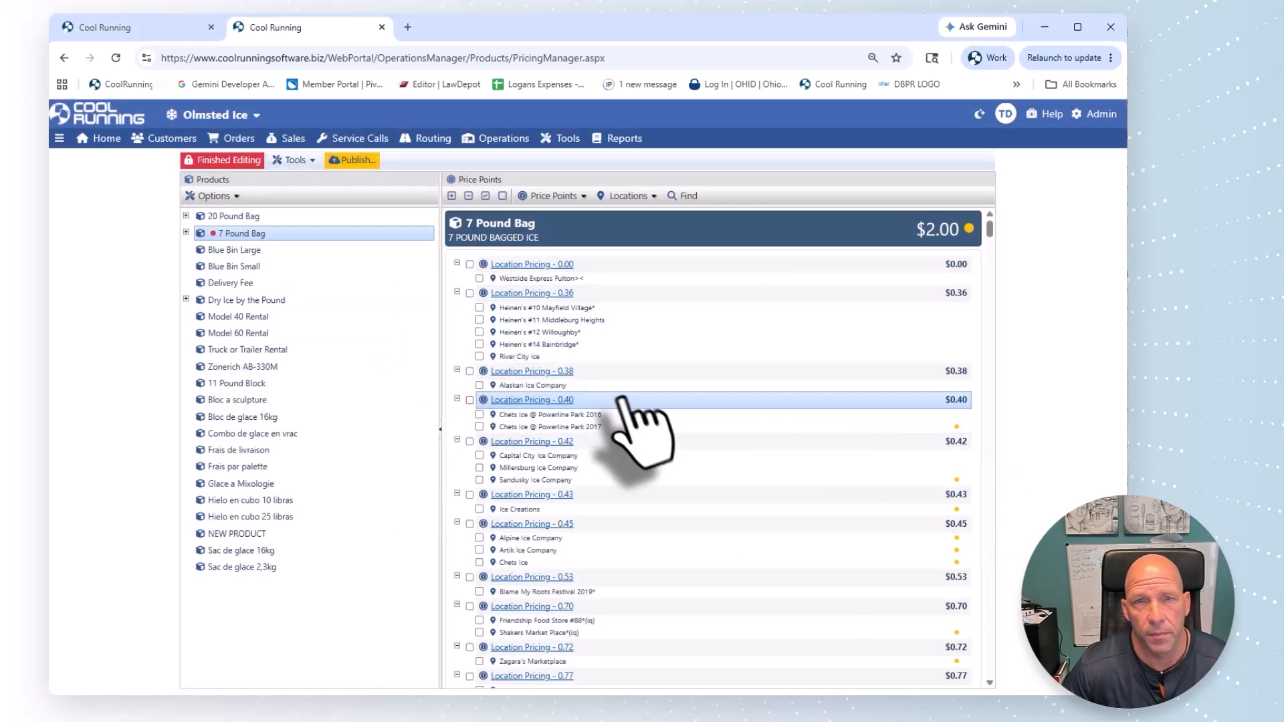
Collapse all price points, view the Assign Locations dialog for Location Pricing - 0.00, and close it without changes.
left_click(469, 196)
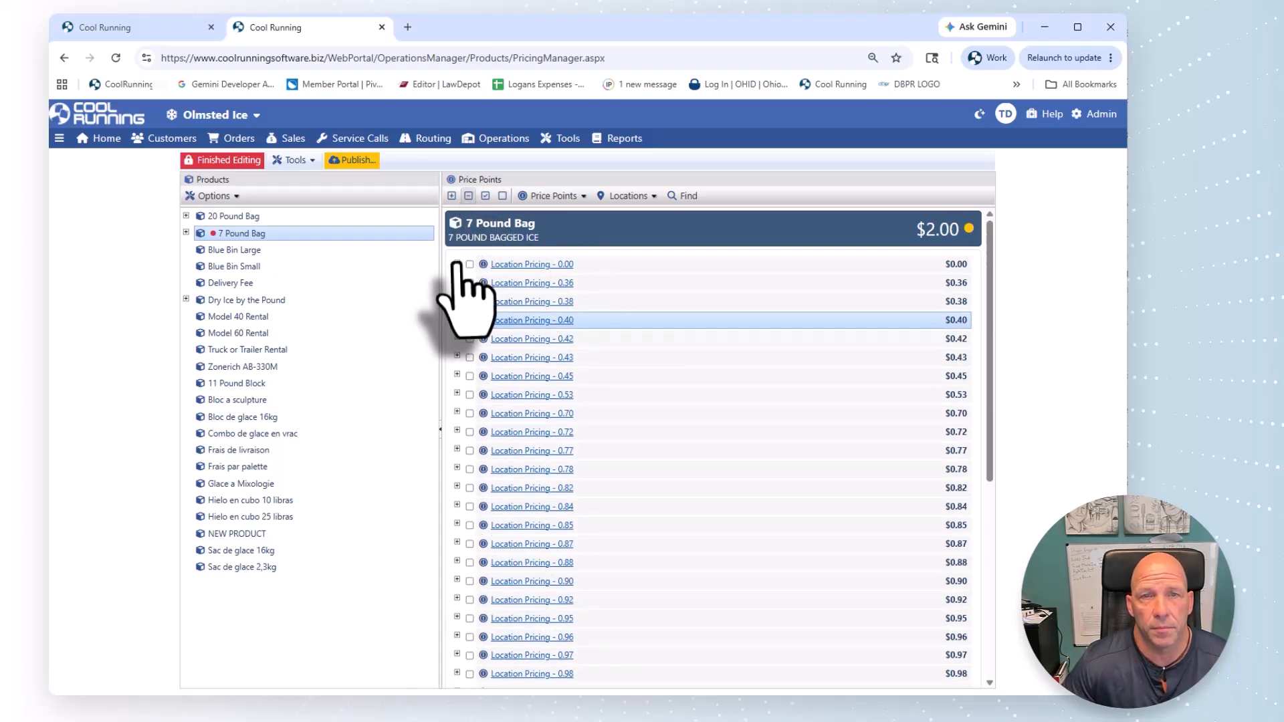
left_click(458, 263)
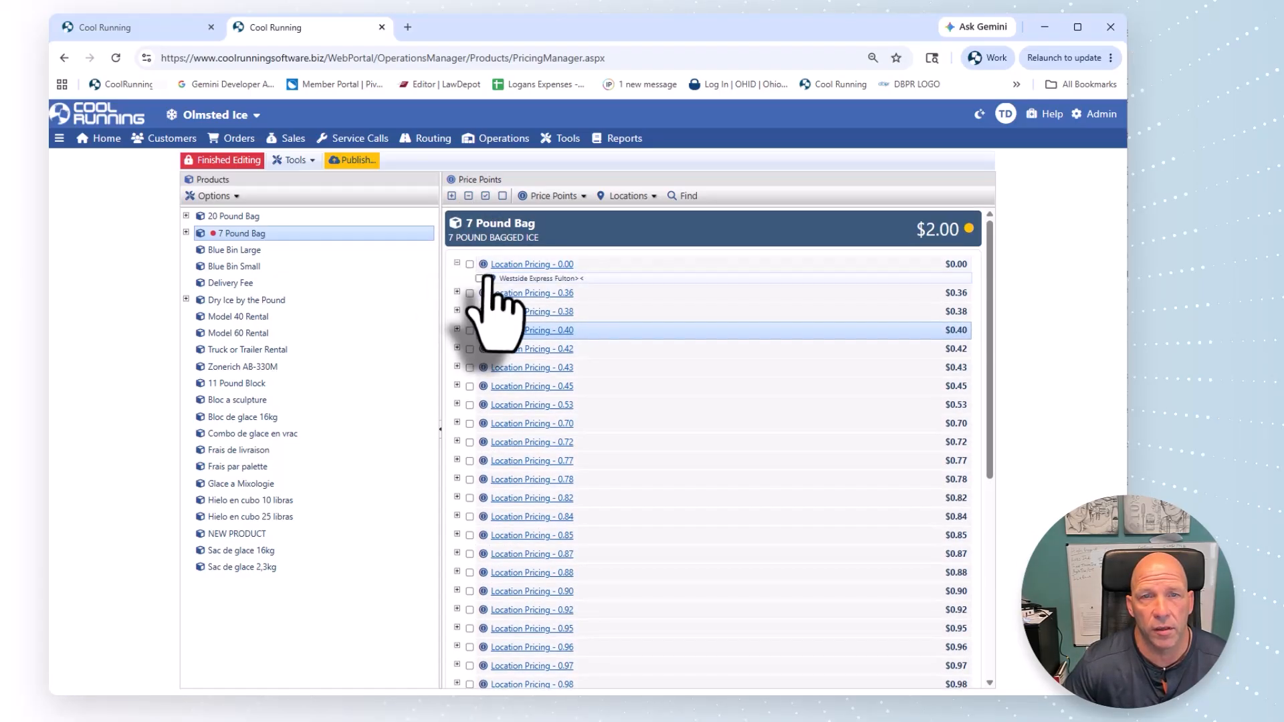
left_click(487, 279)
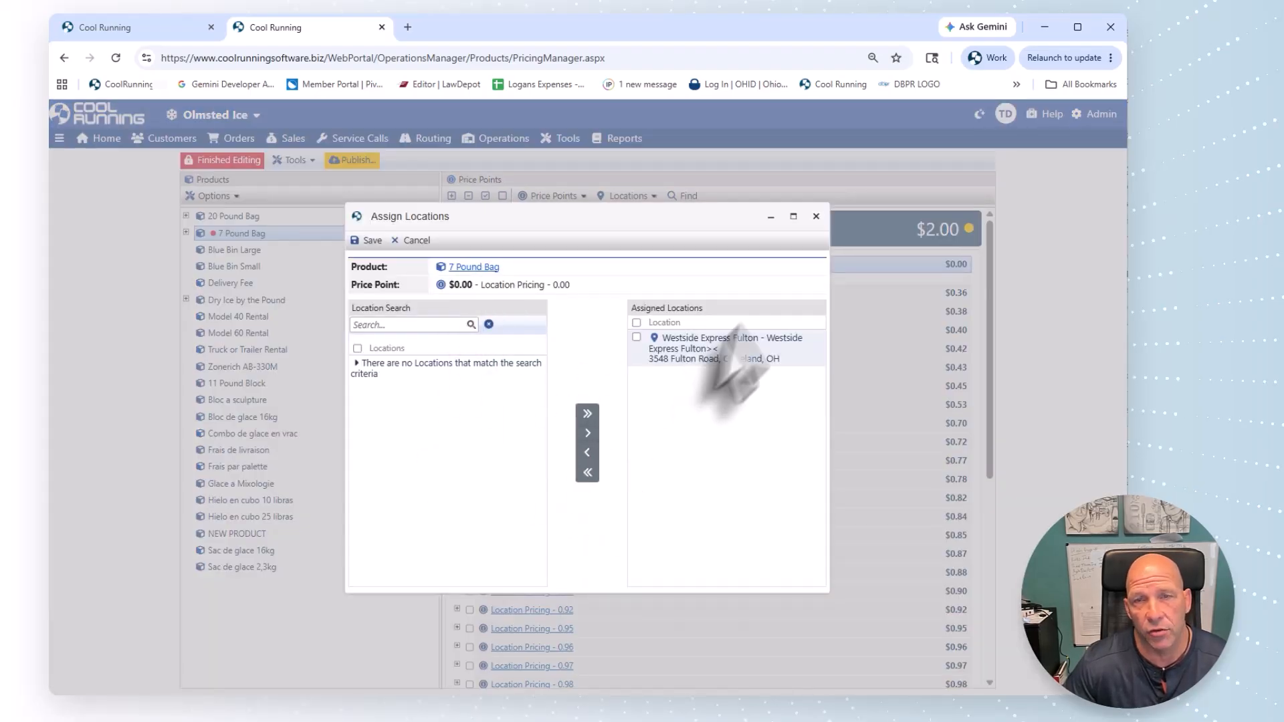
left_click(815, 218)
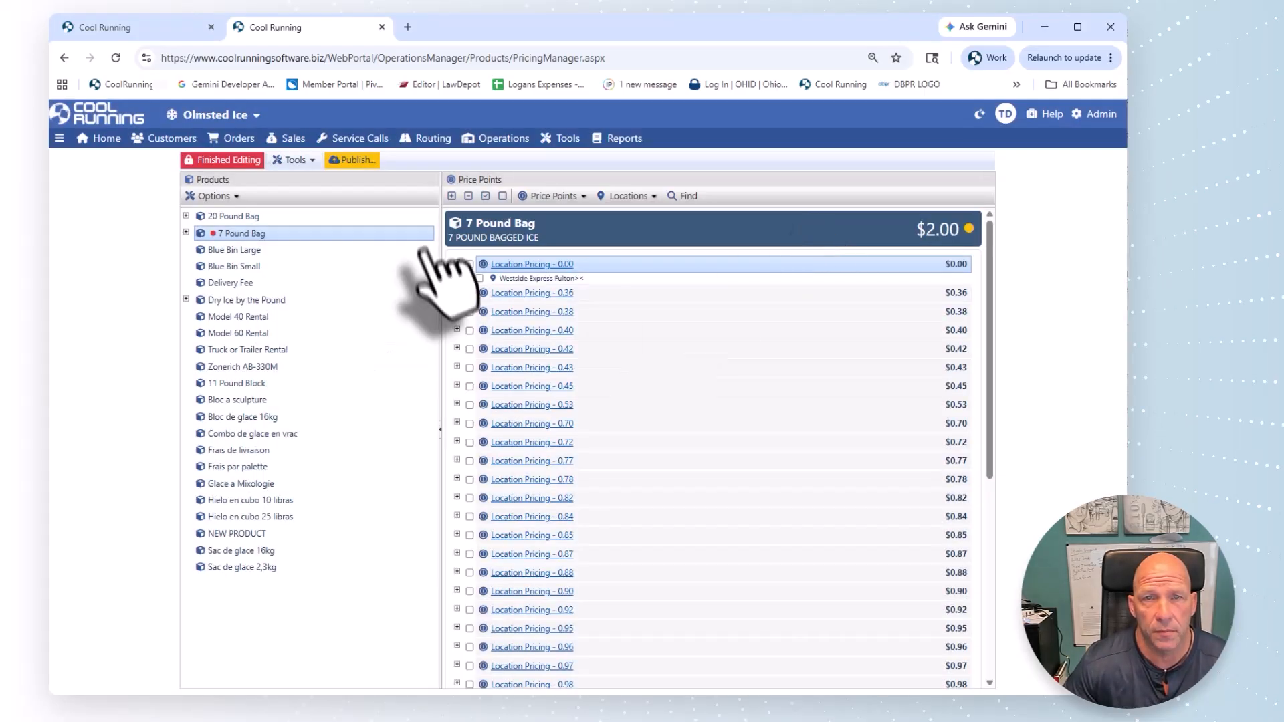
left_click(456, 264)
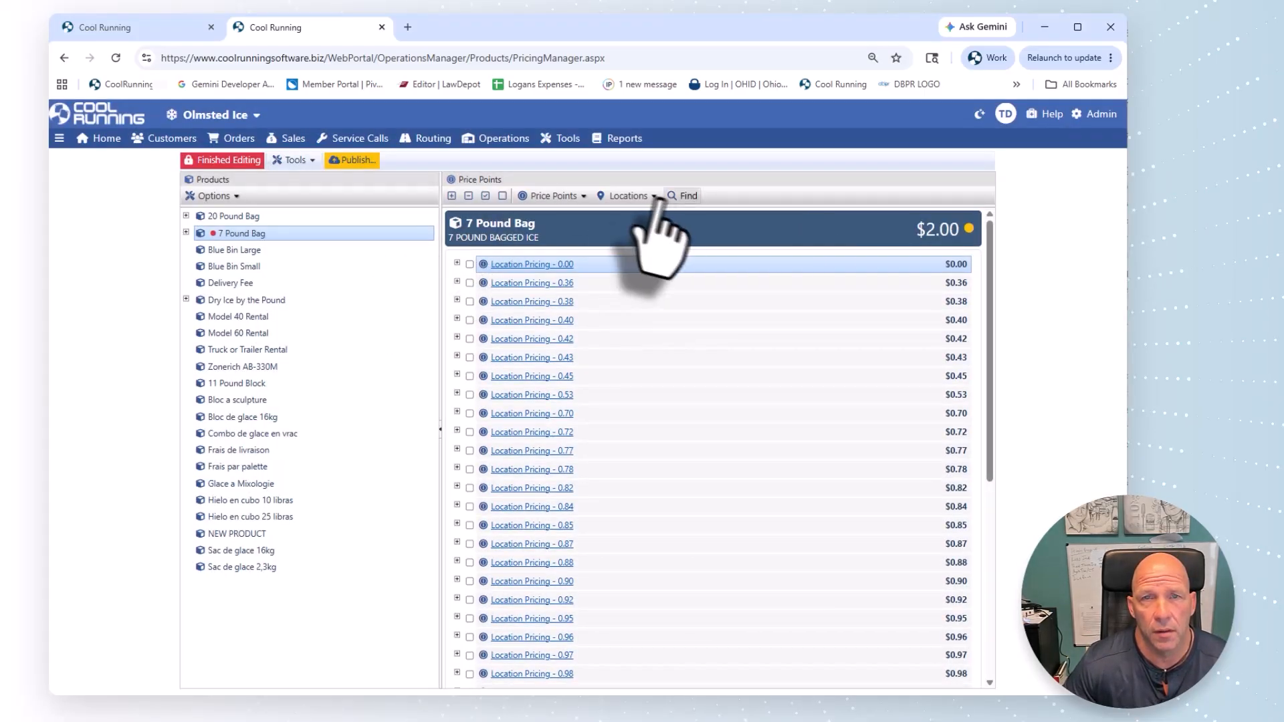
Remove the Westside Express Fulton location from the 7 Pound Bag's Location Pricing - 0.00 price point.
left_click(555, 196)
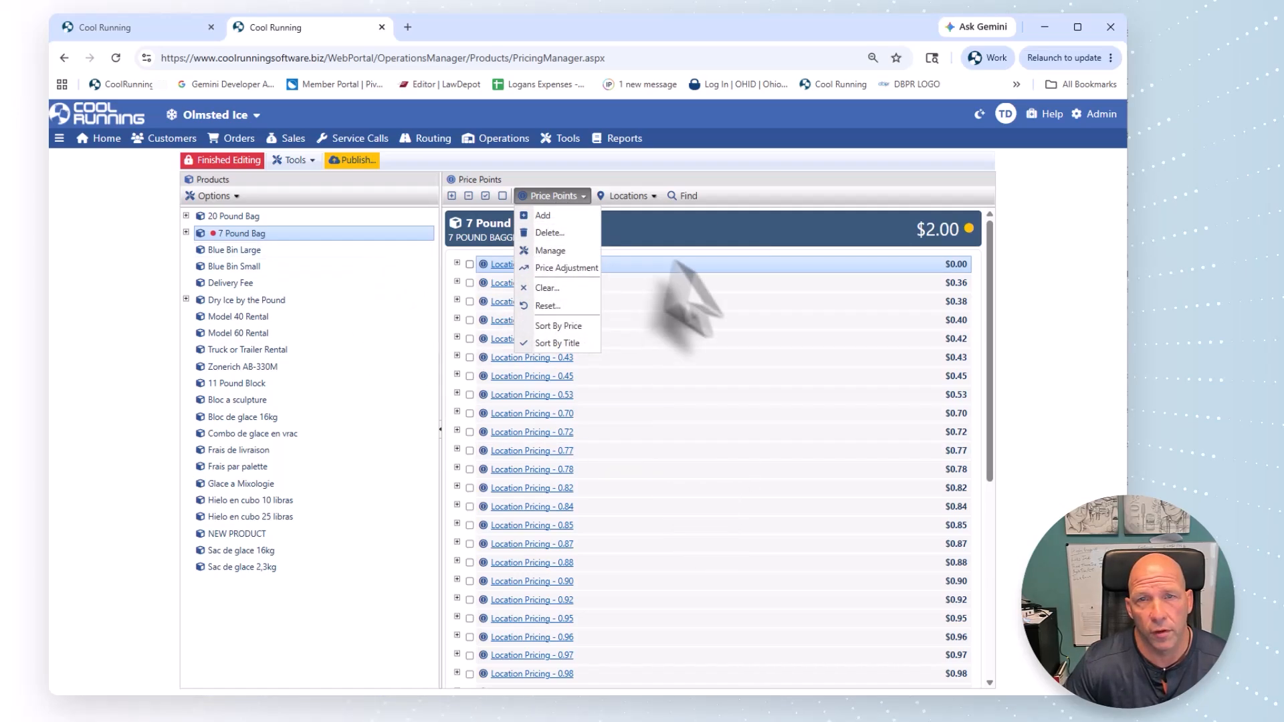
left_click(457, 262)
left_click(525, 278)
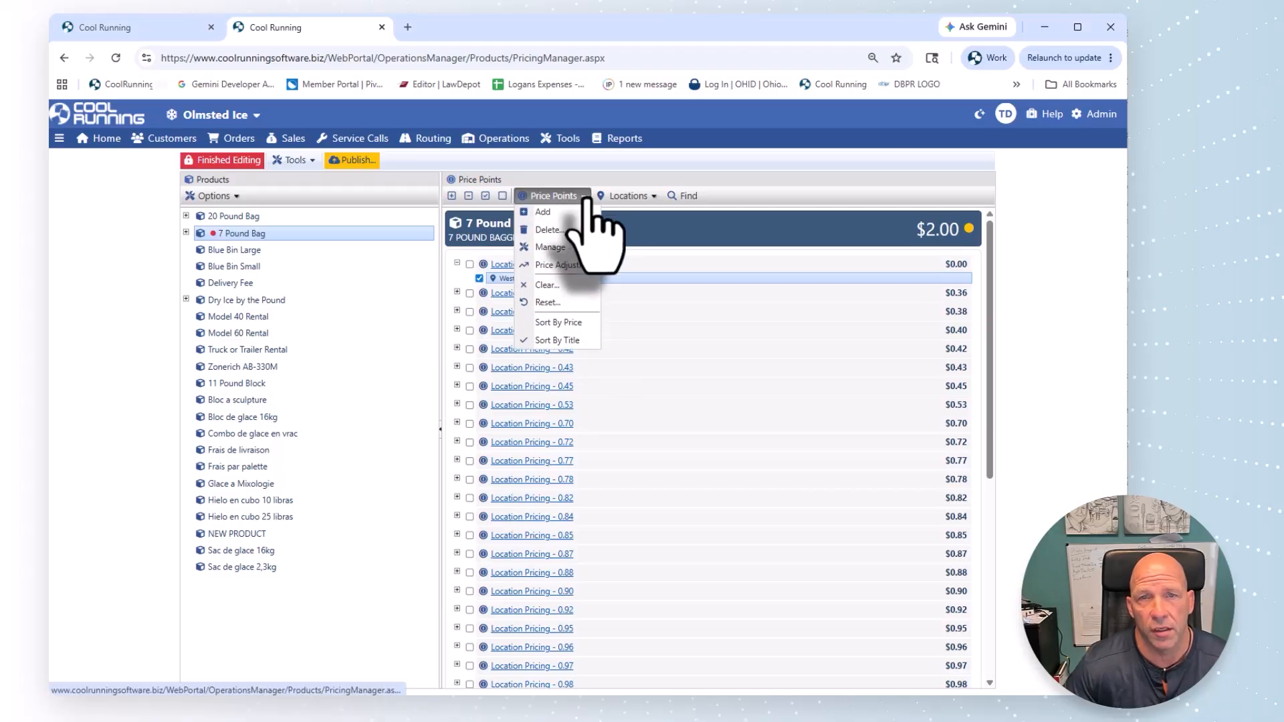
left_click(628, 197)
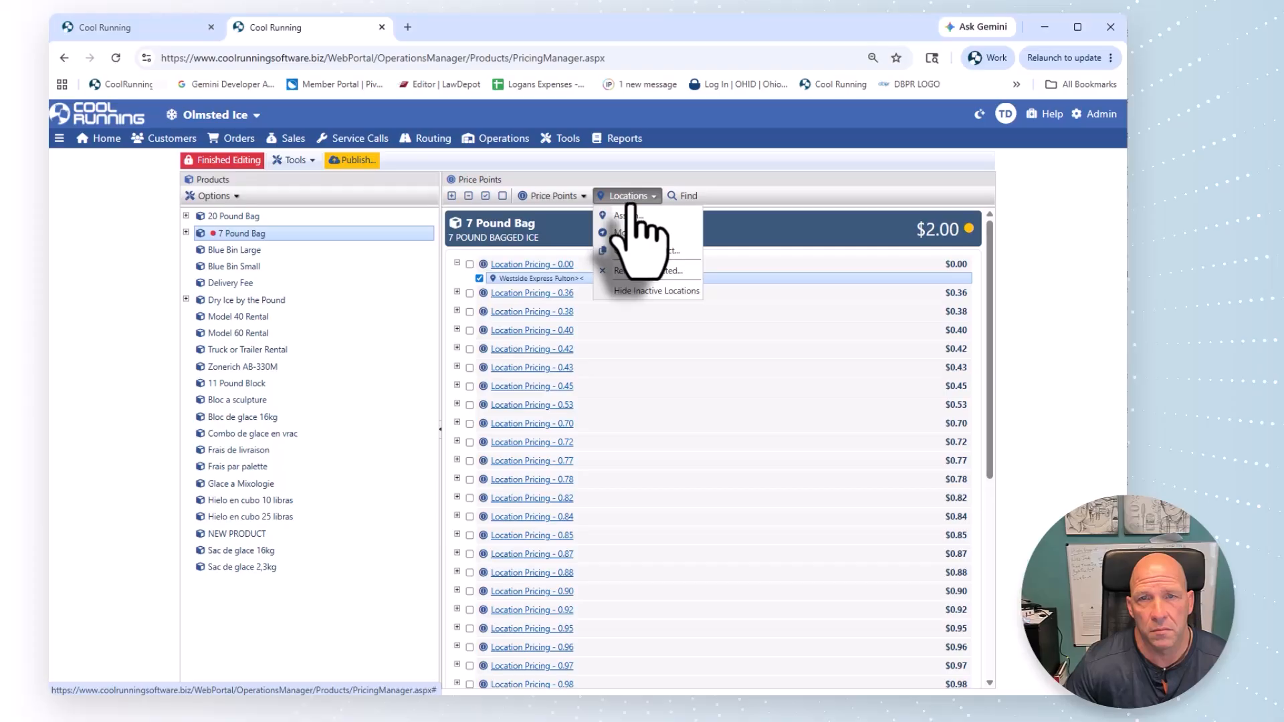
left_click(659, 271)
left_click(648, 273)
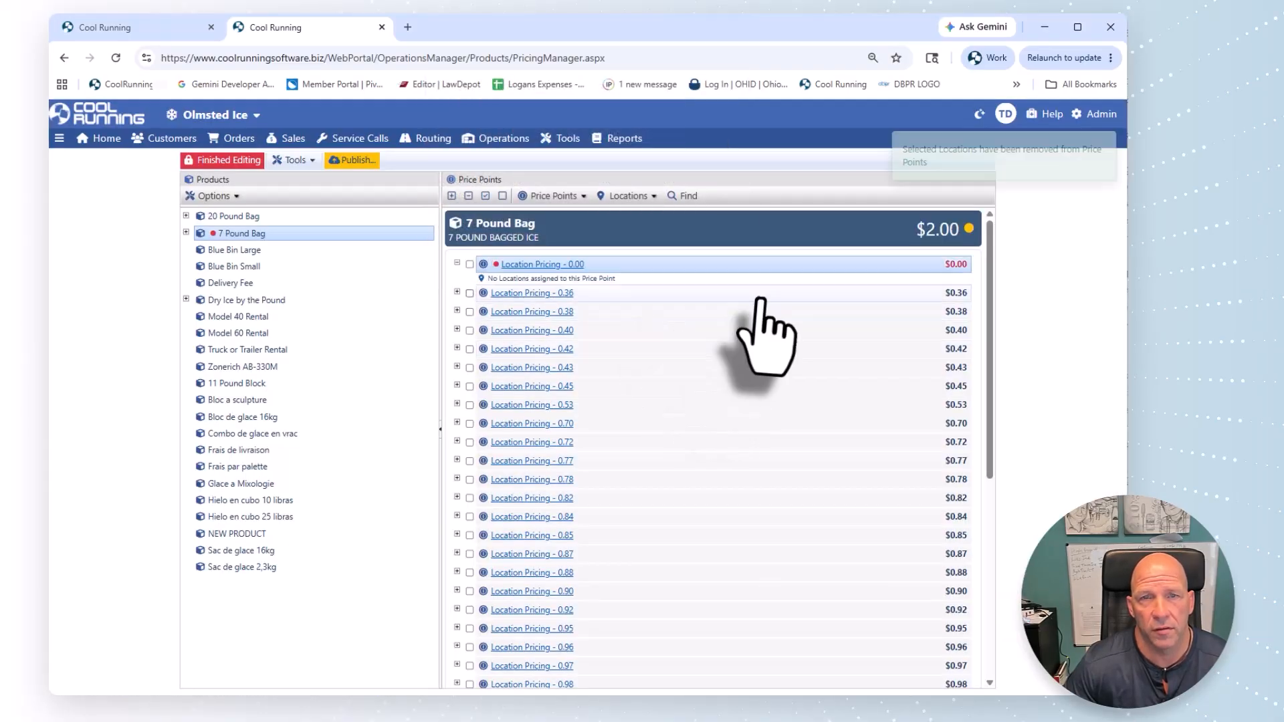
Delete the empty Location Pricing - 0.00 price point from the 7 Pound Bag.
left_click(469, 264)
left_click(552, 196)
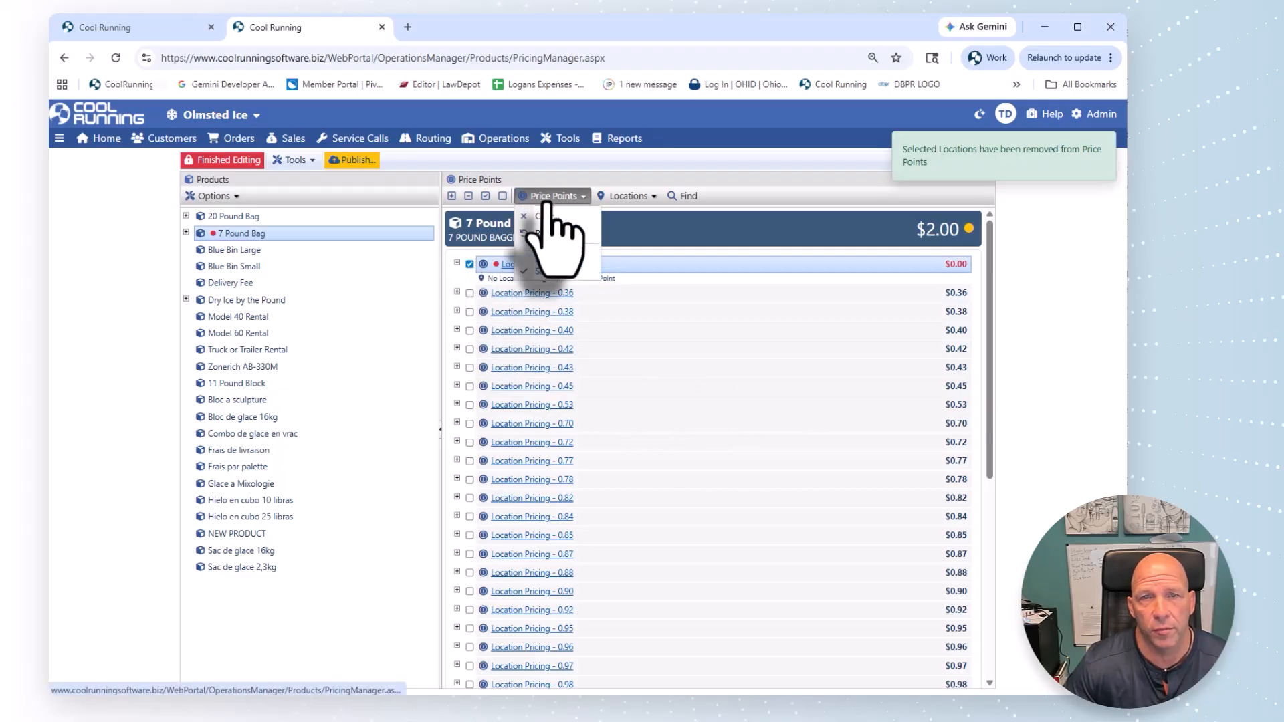
left_click(559, 251)
left_click(652, 261)
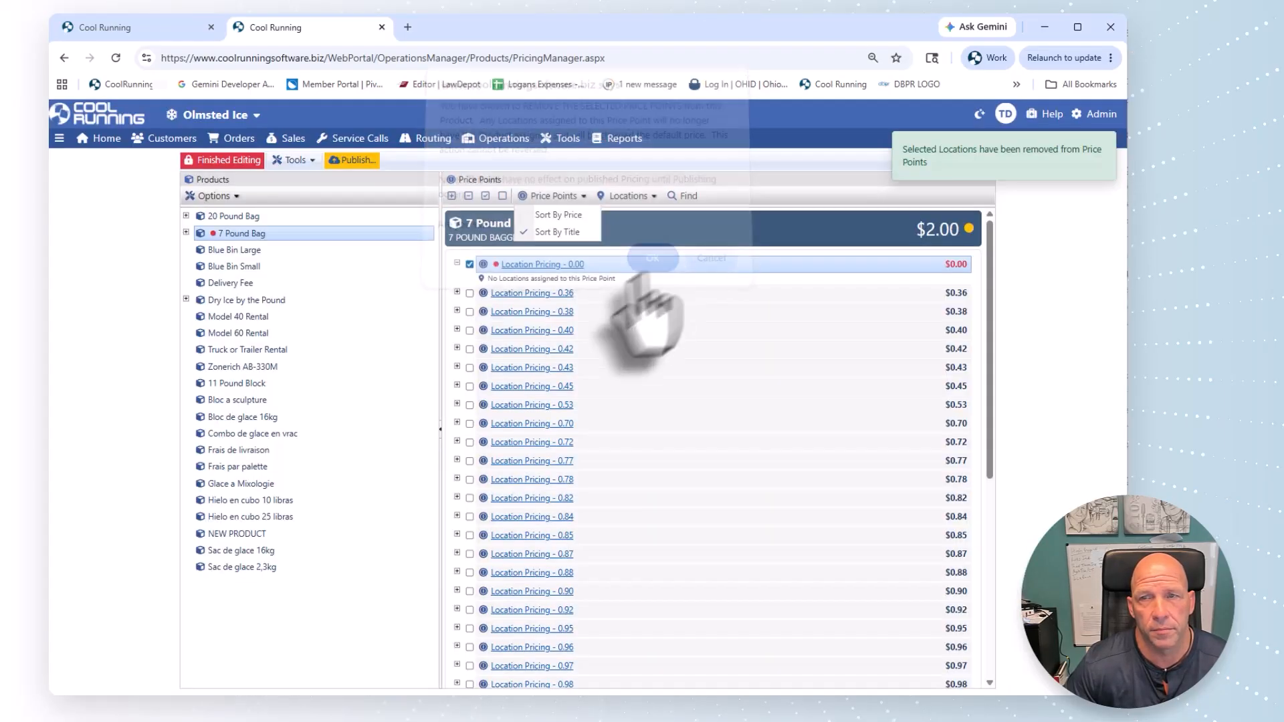
Retitle the 7 Pound Bag's Location Pricing - 0.36 price point as "7 Pound Bag 36 Cents" in Manage Price Points and save.
left_click(550, 196)
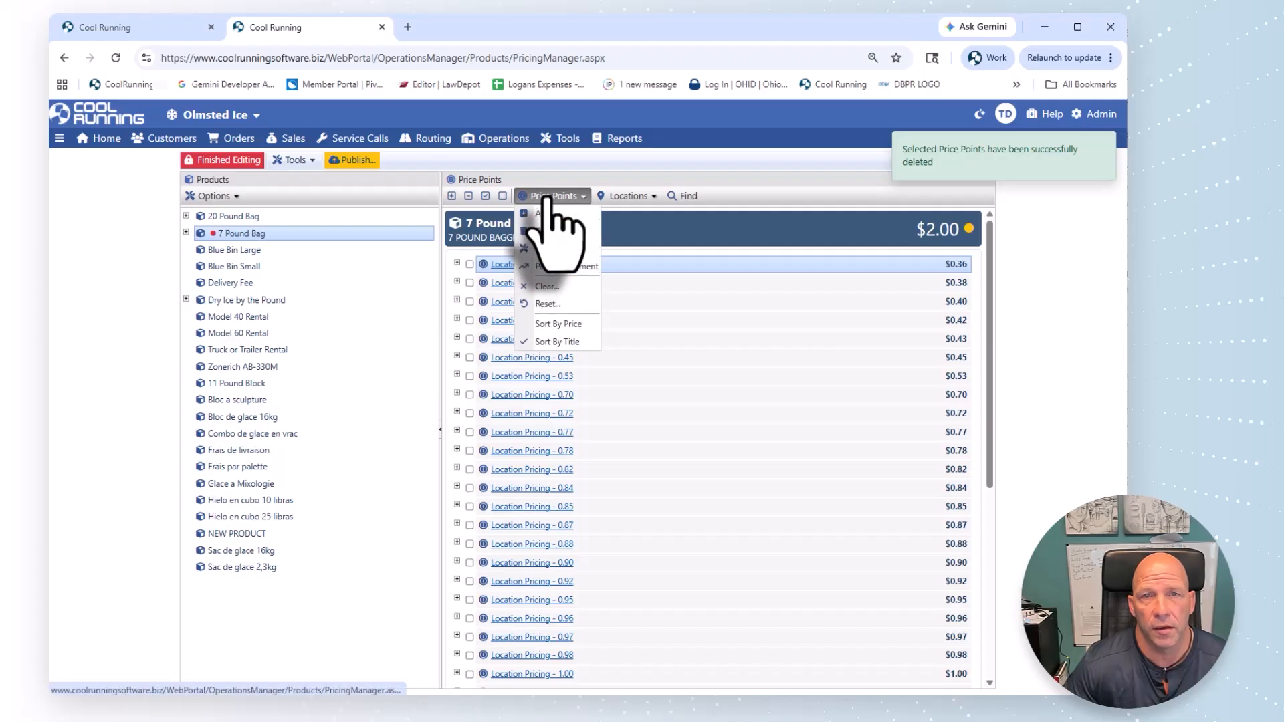
left_click(554, 233)
scroll(574, 321, "down", 6)
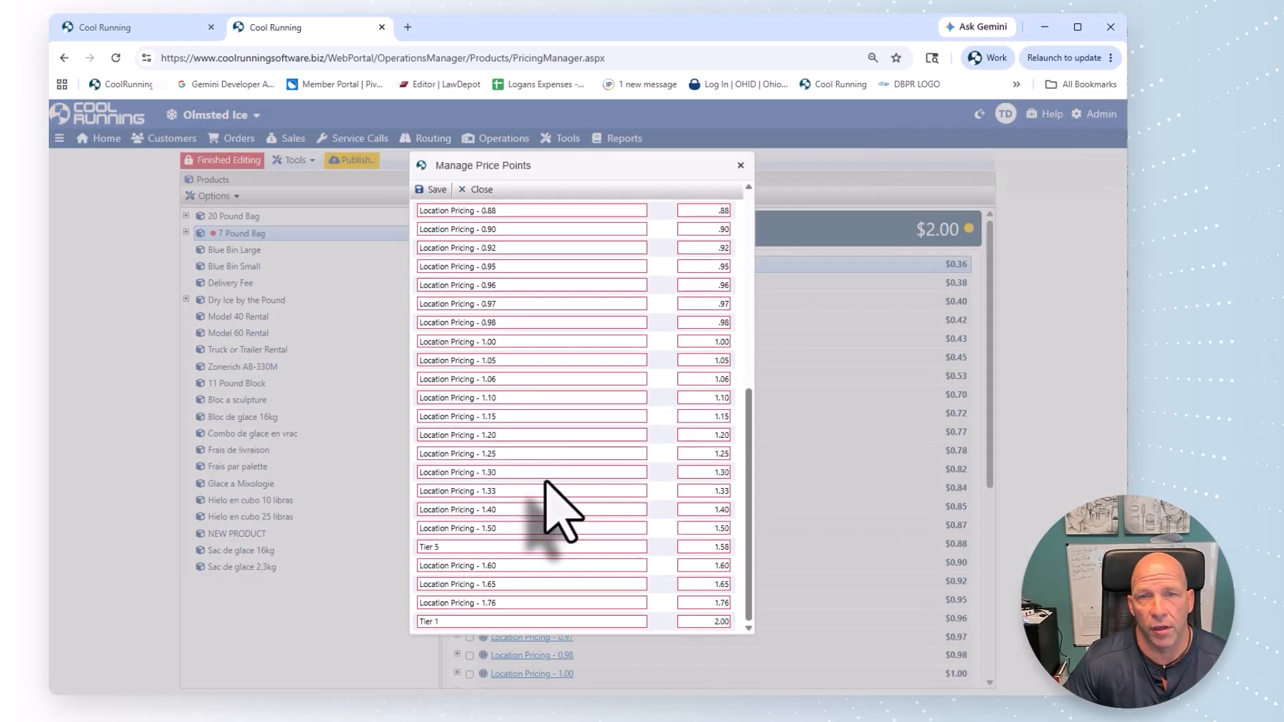
scroll(559, 401, "up", 6)
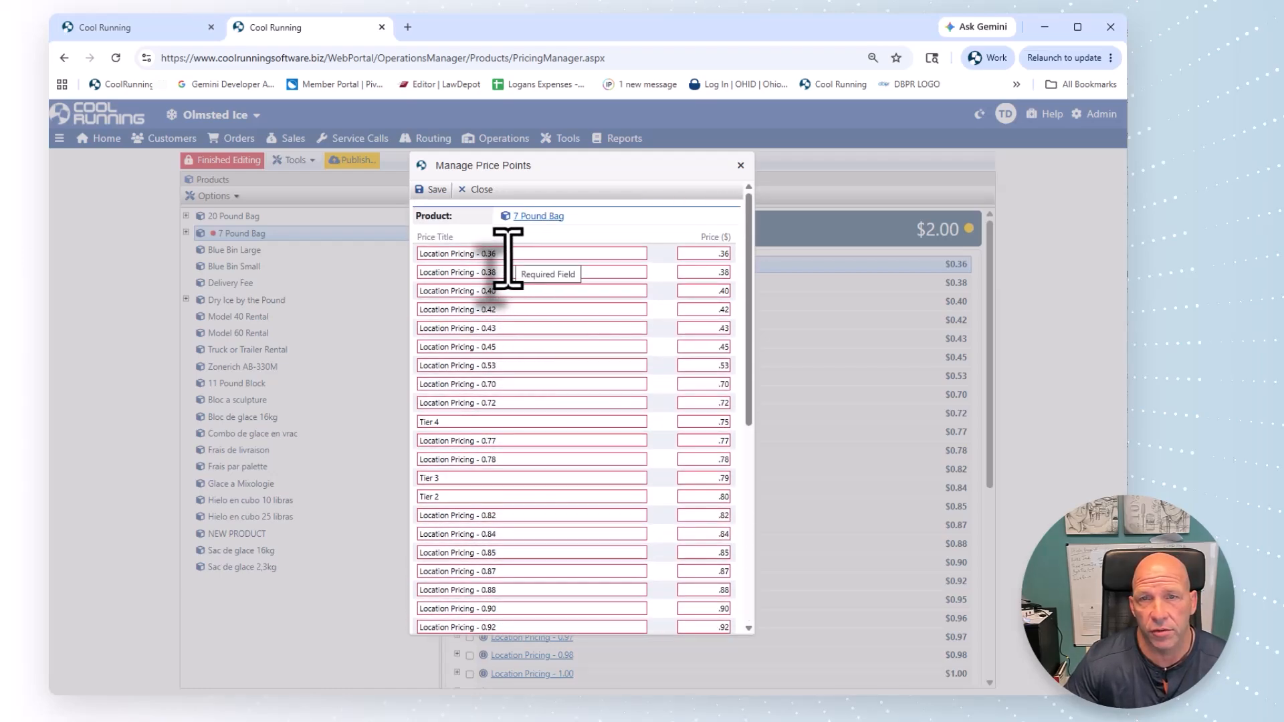
key("ctrl+a")
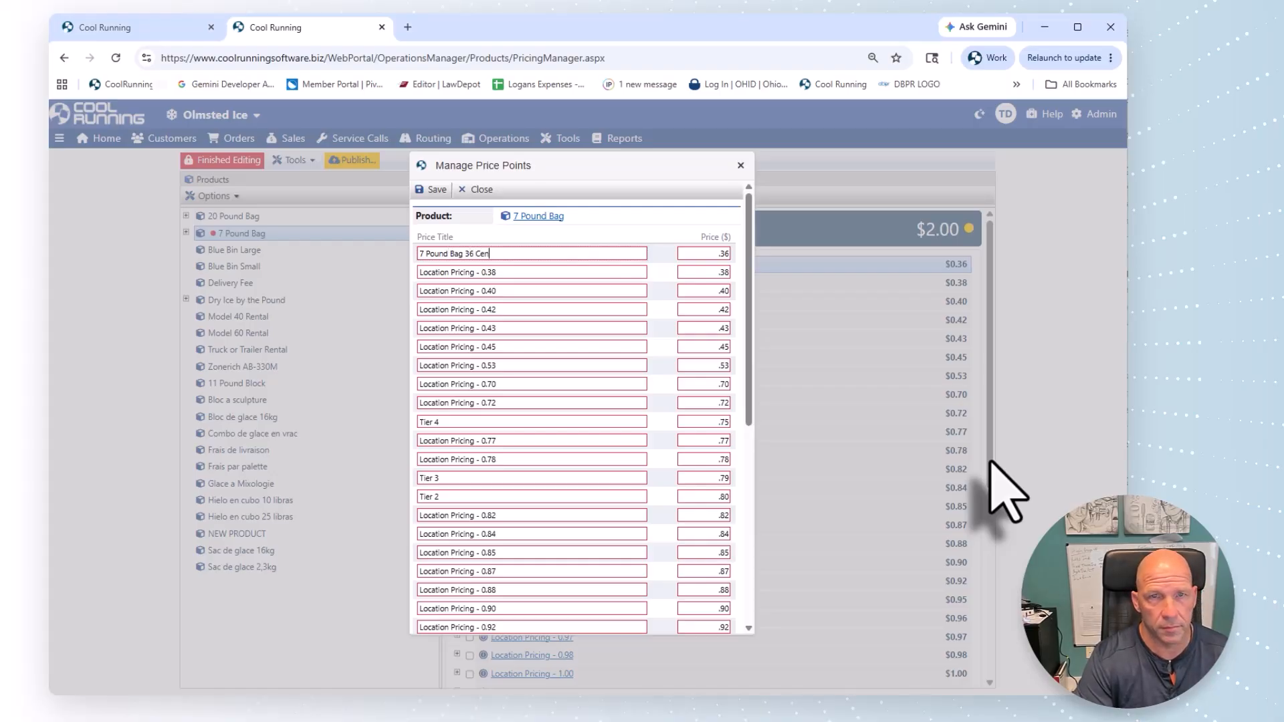
left_click(436, 190)
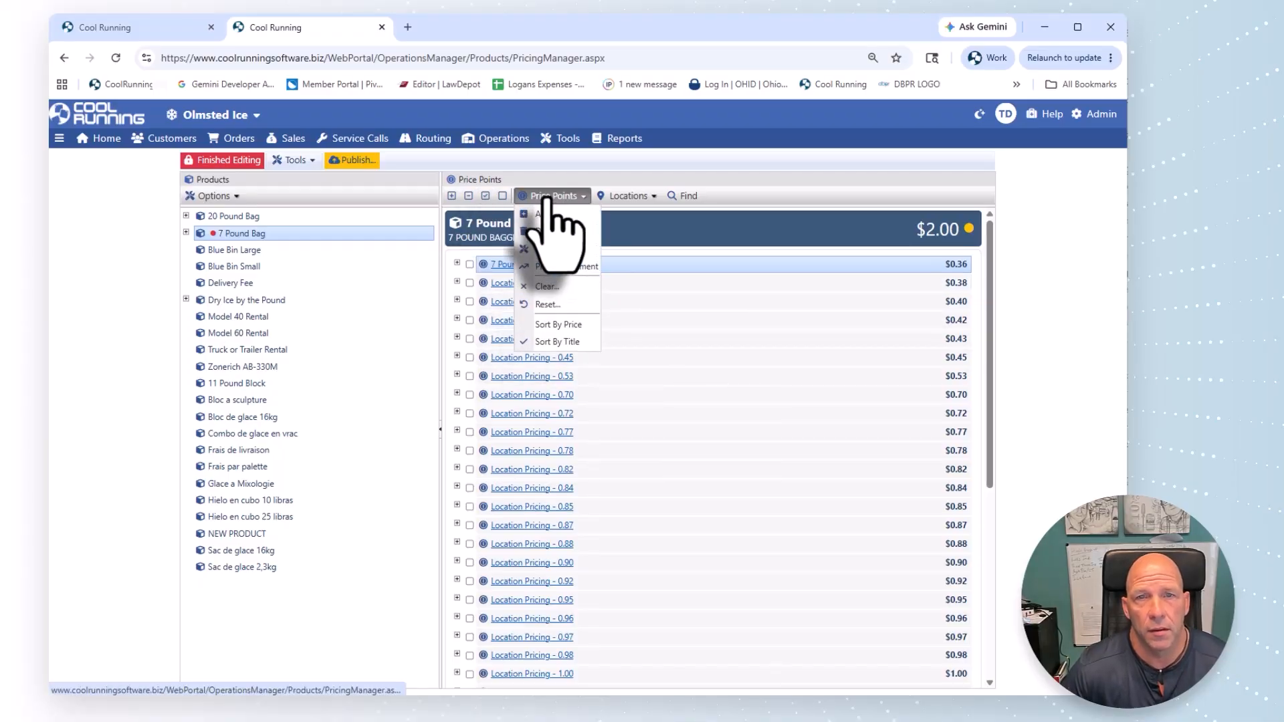
View the Price Adjustment dialog for the 7 Pound Bag and close it without changes.
left_click(567, 269)
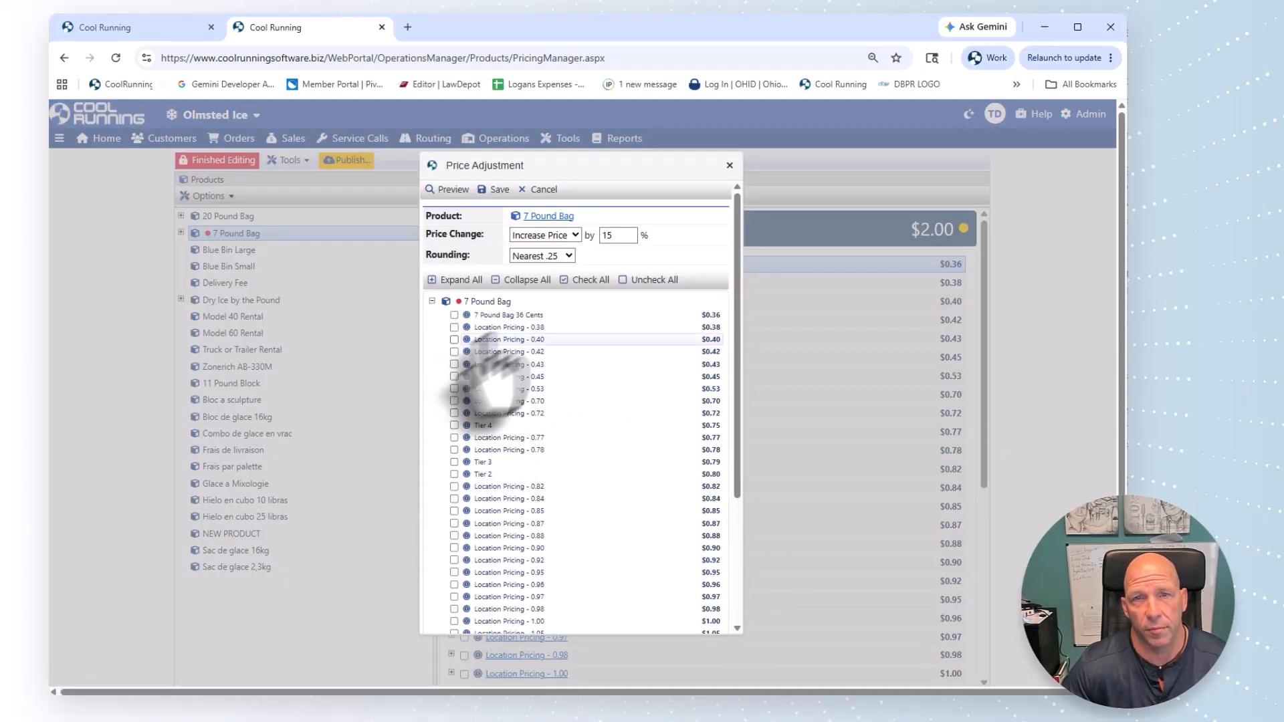
left_click(729, 165)
Sort the 7 Pound Bag's price points by price, and switch the sorting back to title.
left_click(553, 195)
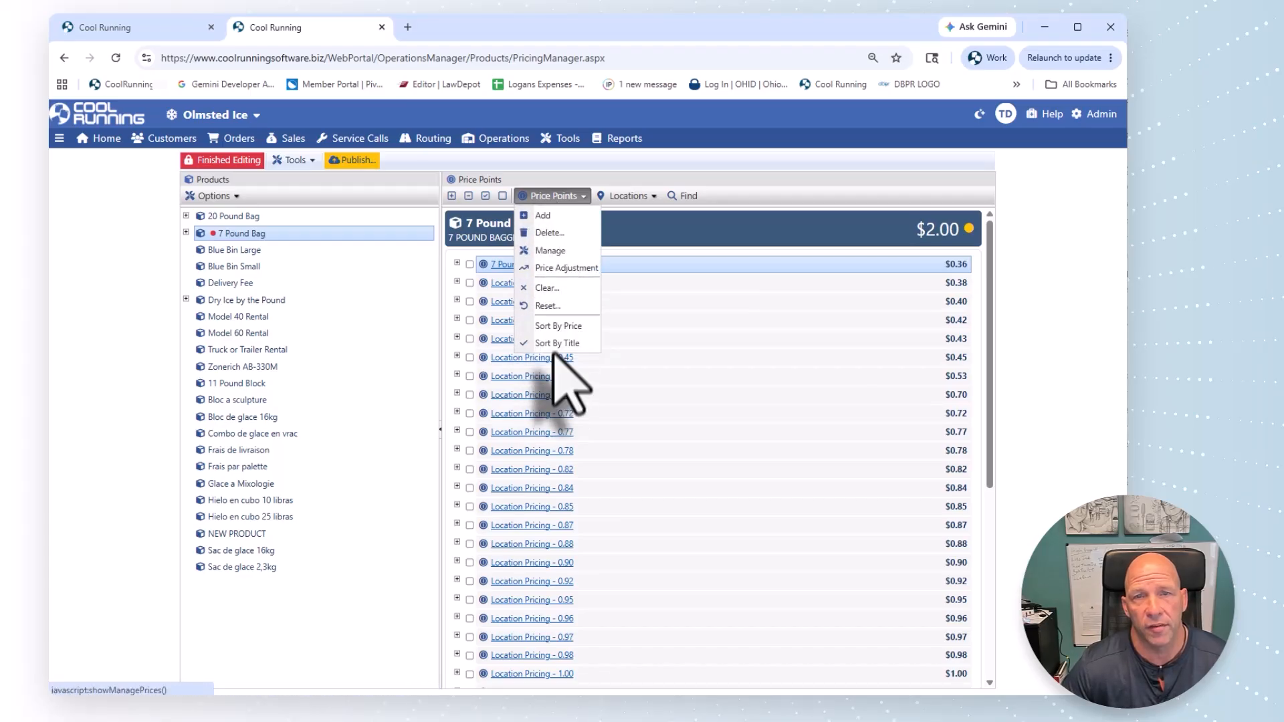
left_click(553, 329)
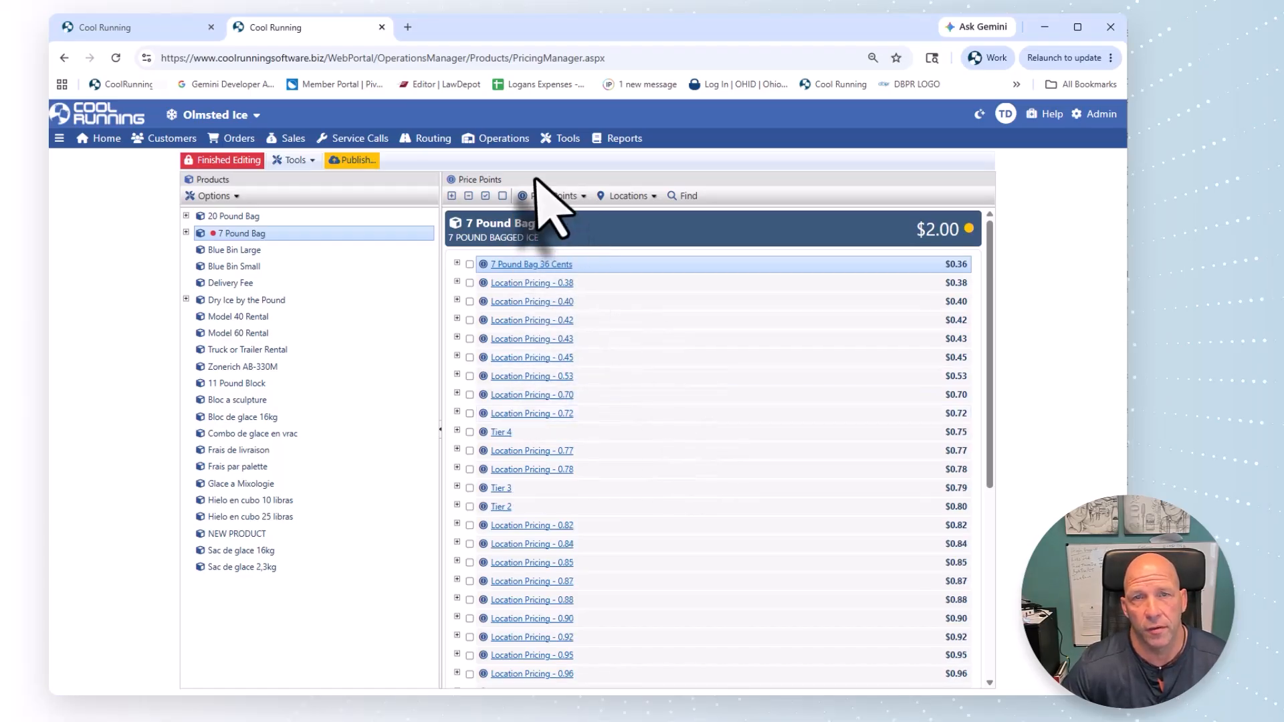
left_click(554, 195)
left_click(578, 345)
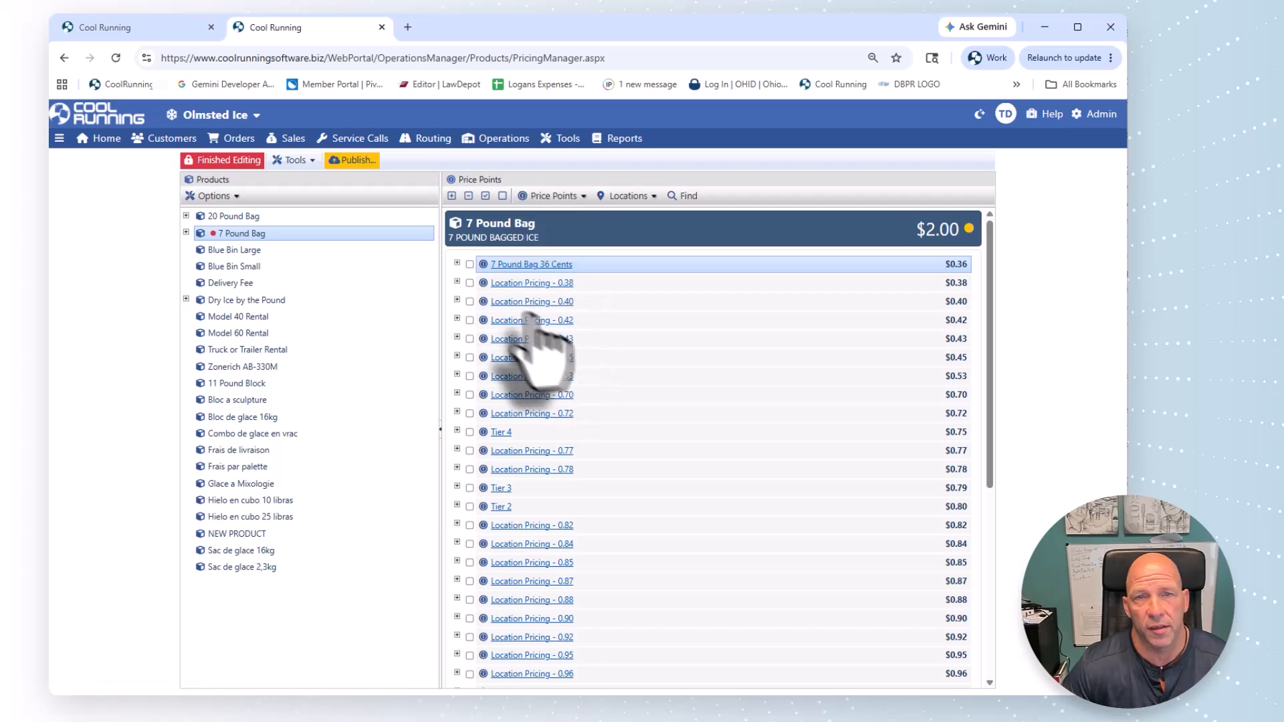
Expand the 7 Pound Bag 36 Cents price point, view its Assign Locations dialog, and close it without changes.
left_click(622, 195)
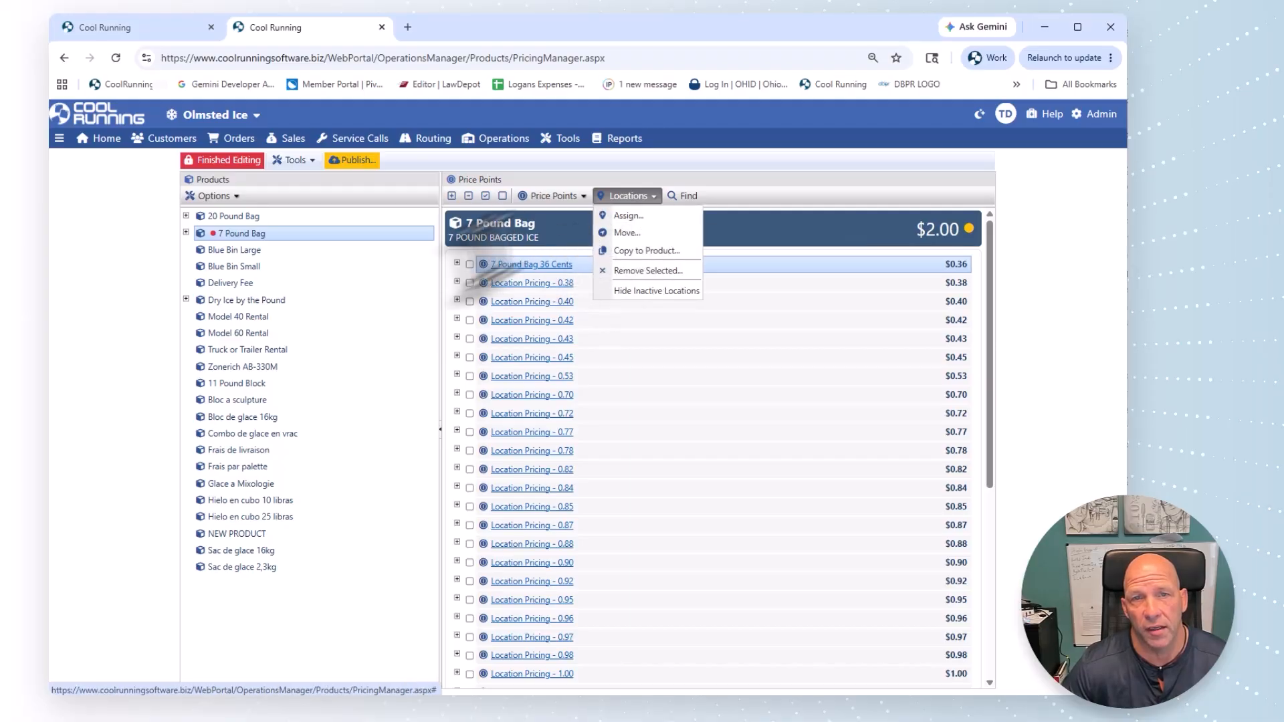
left_click(457, 263)
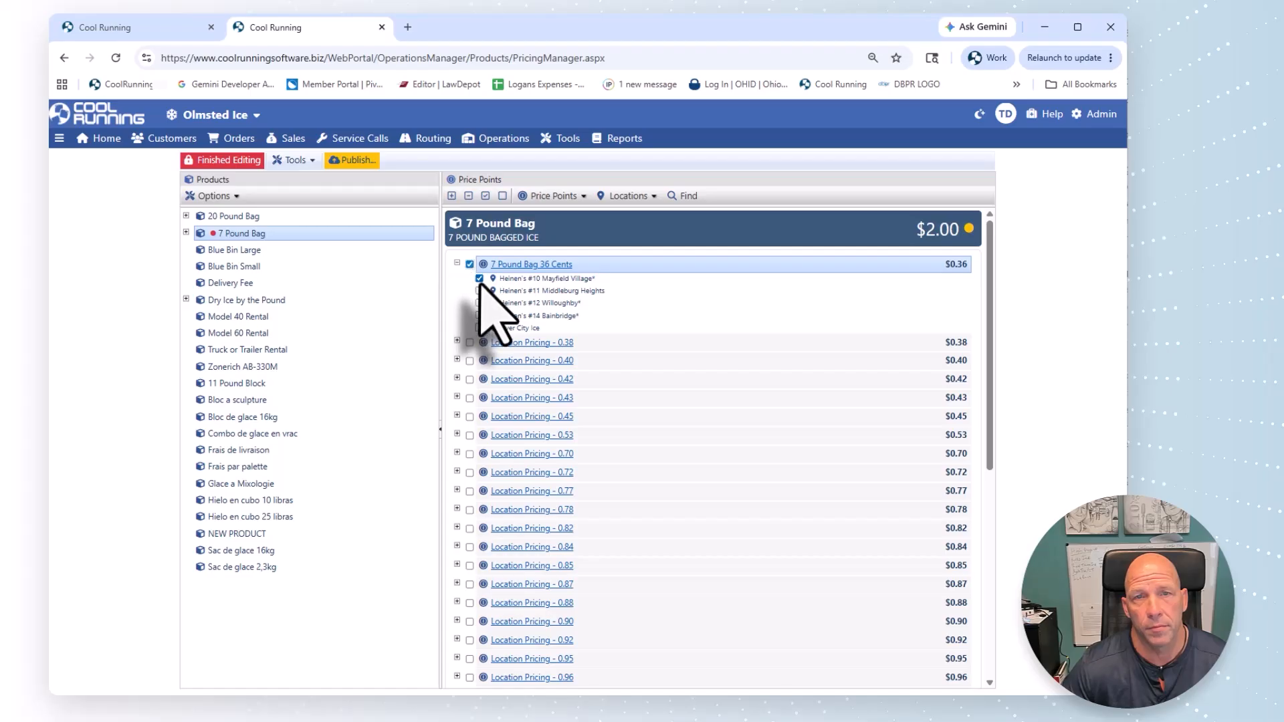
left_click(622, 195)
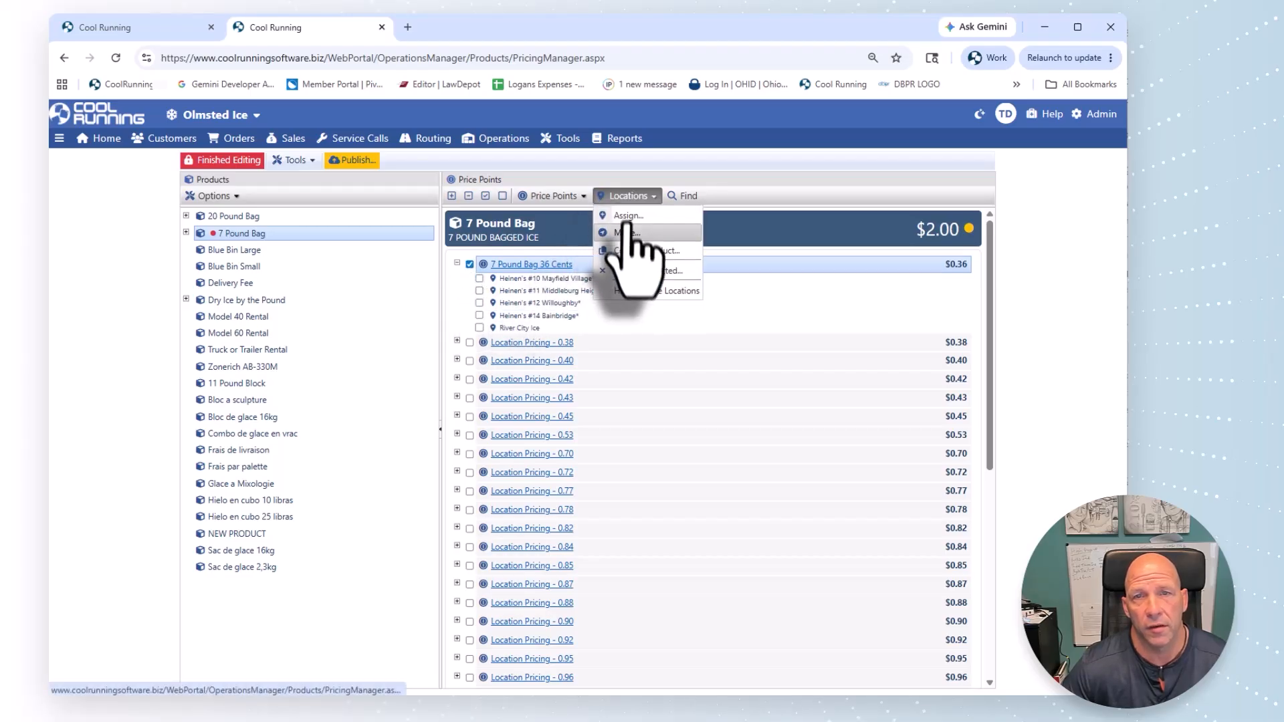
left_click(625, 216)
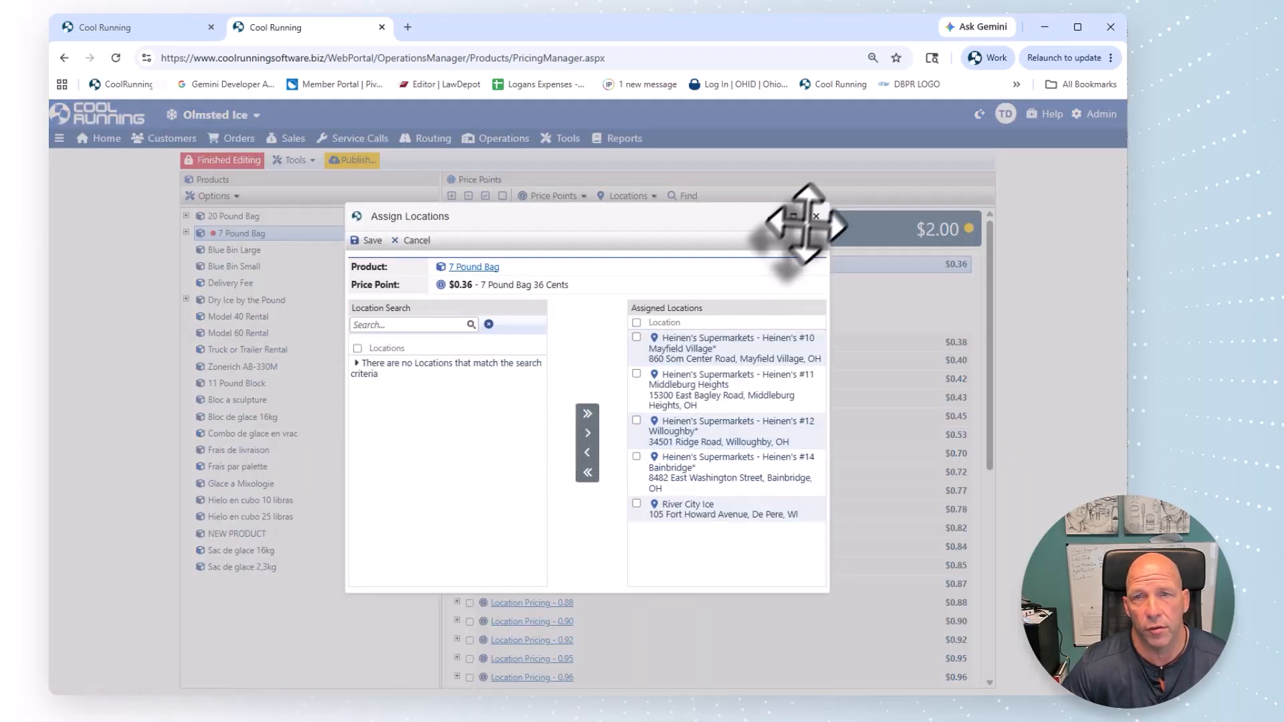
left_click(816, 216)
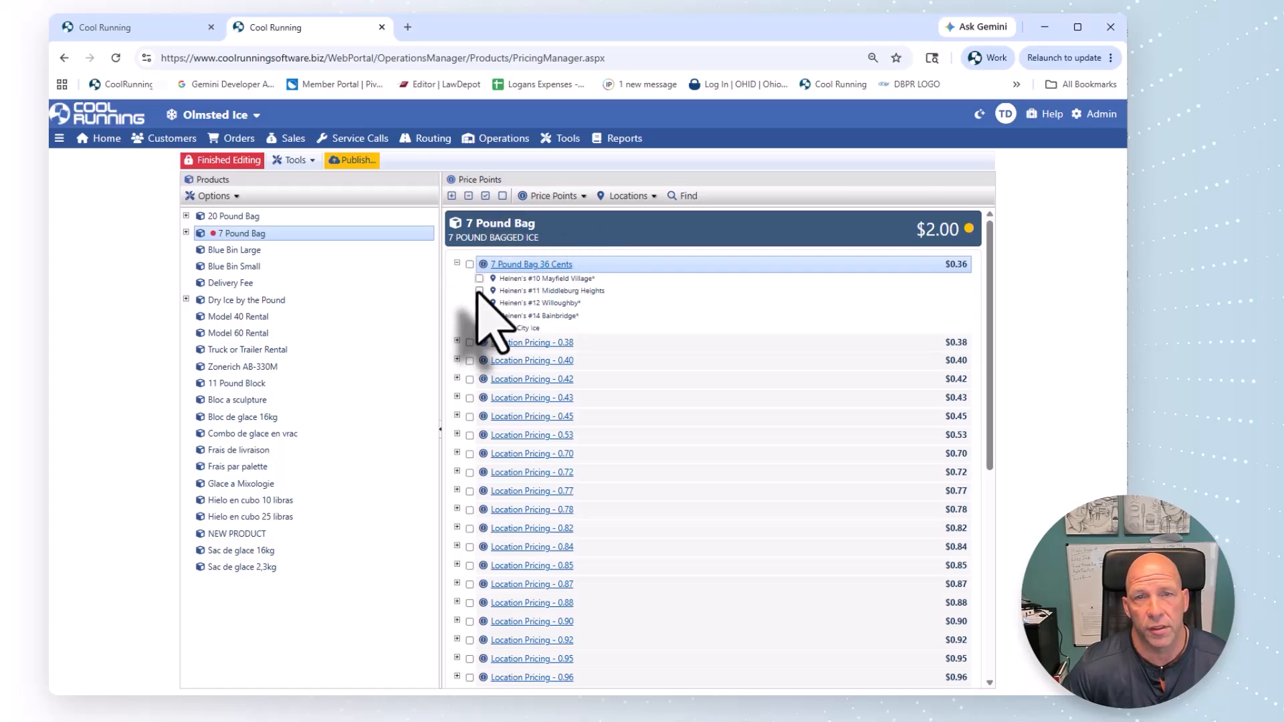
Move Heinen's #10 Mayfield Village and Heinen's #11 Middleburg Heights from 7 Pound Bag 36 Cents to the 7 Pound Bag's Location Pricing - 0.45.
left_click(479, 279)
left_click(627, 196)
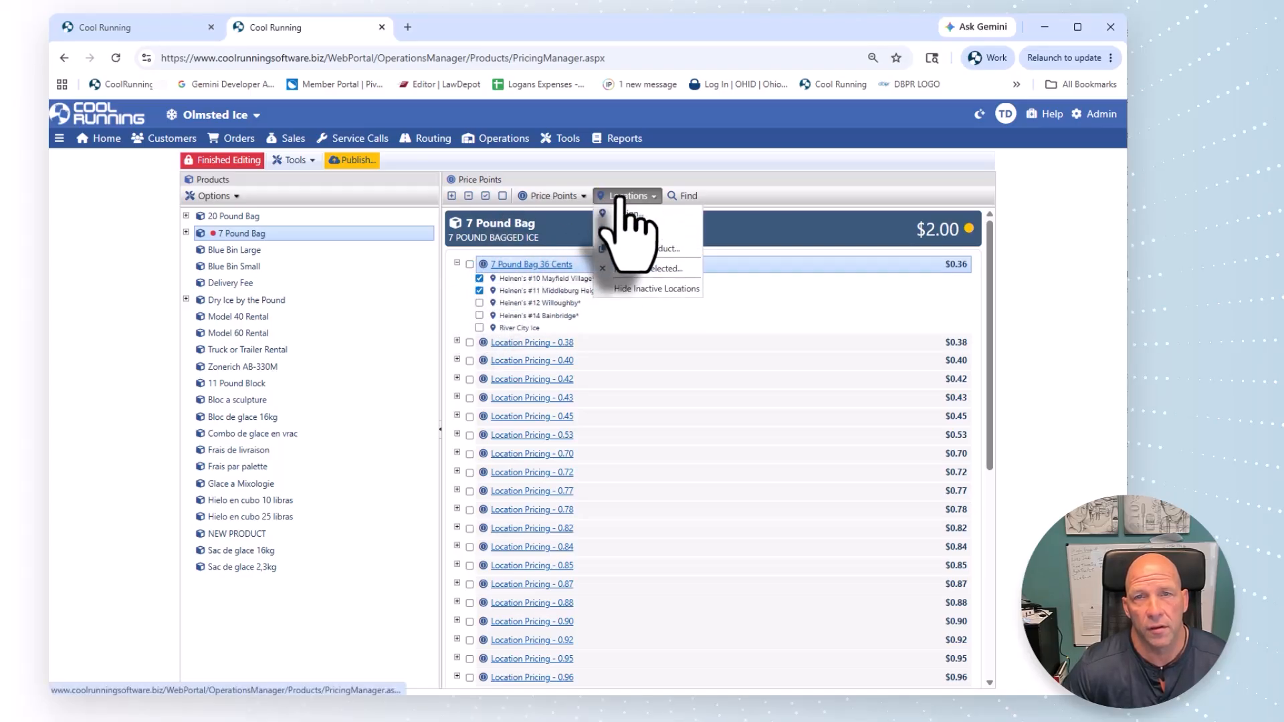
left_click(625, 233)
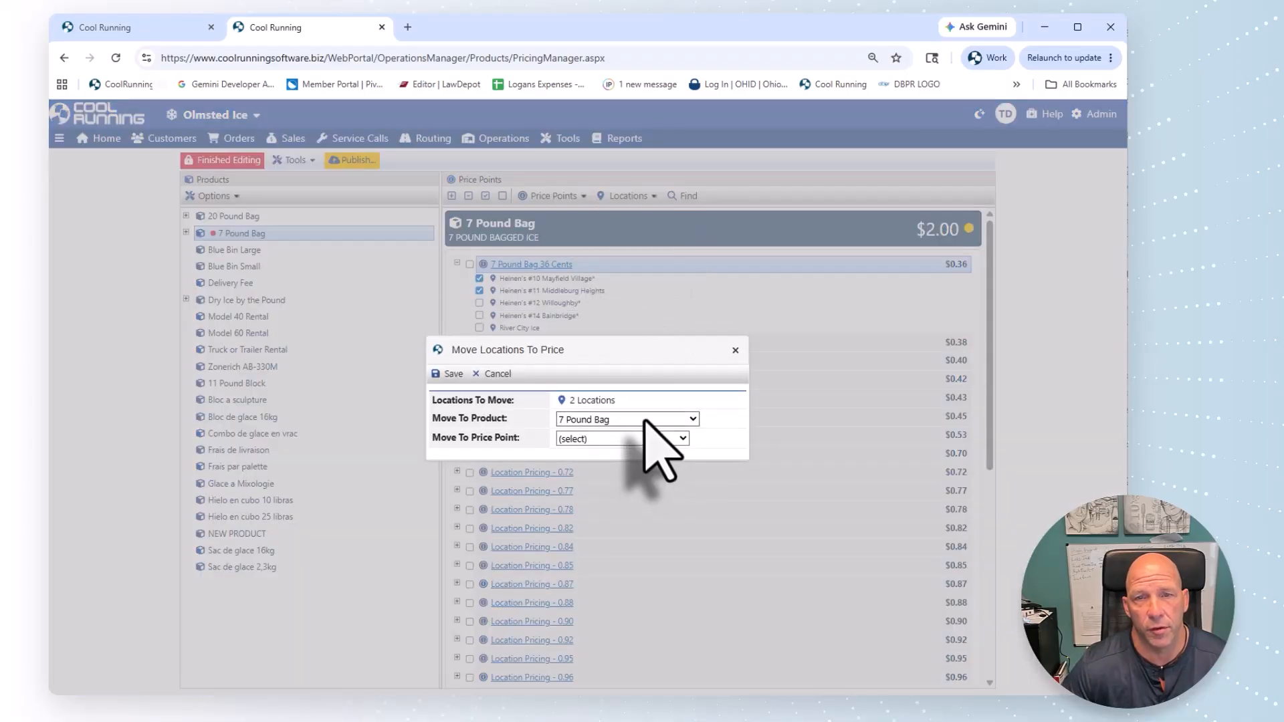
left_click(640, 439)
left_click(662, 566)
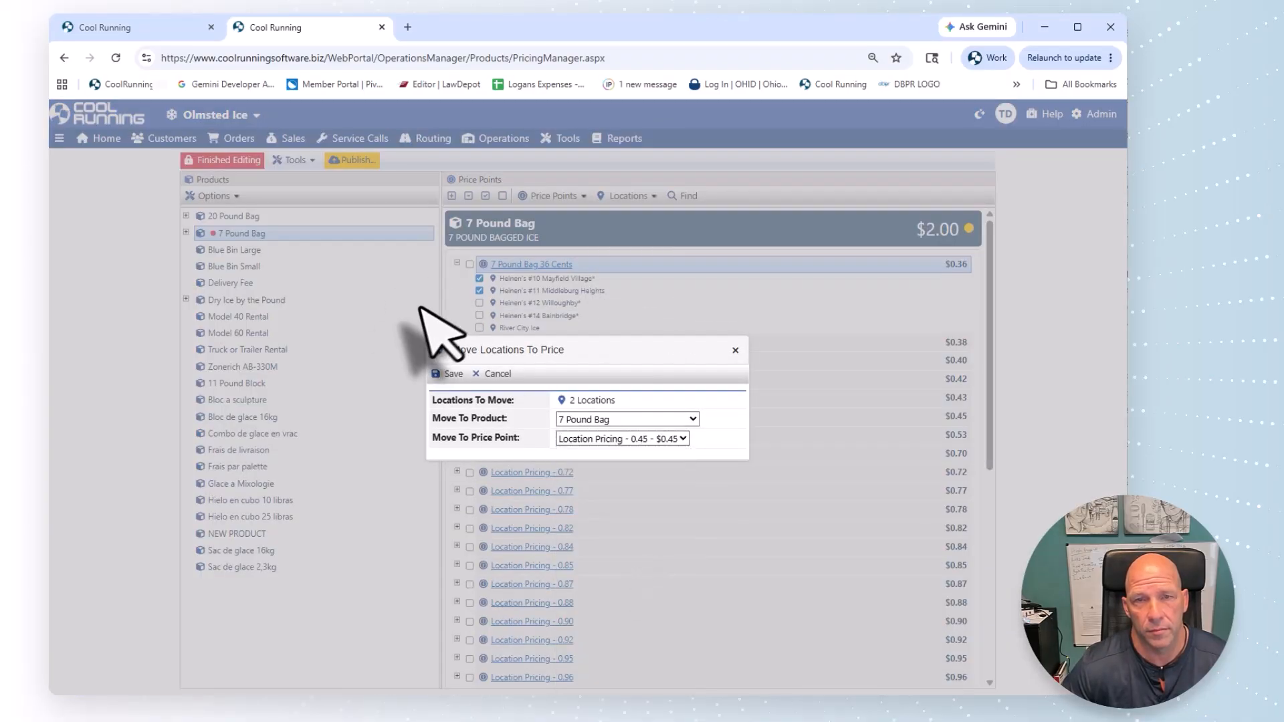
left_click(450, 374)
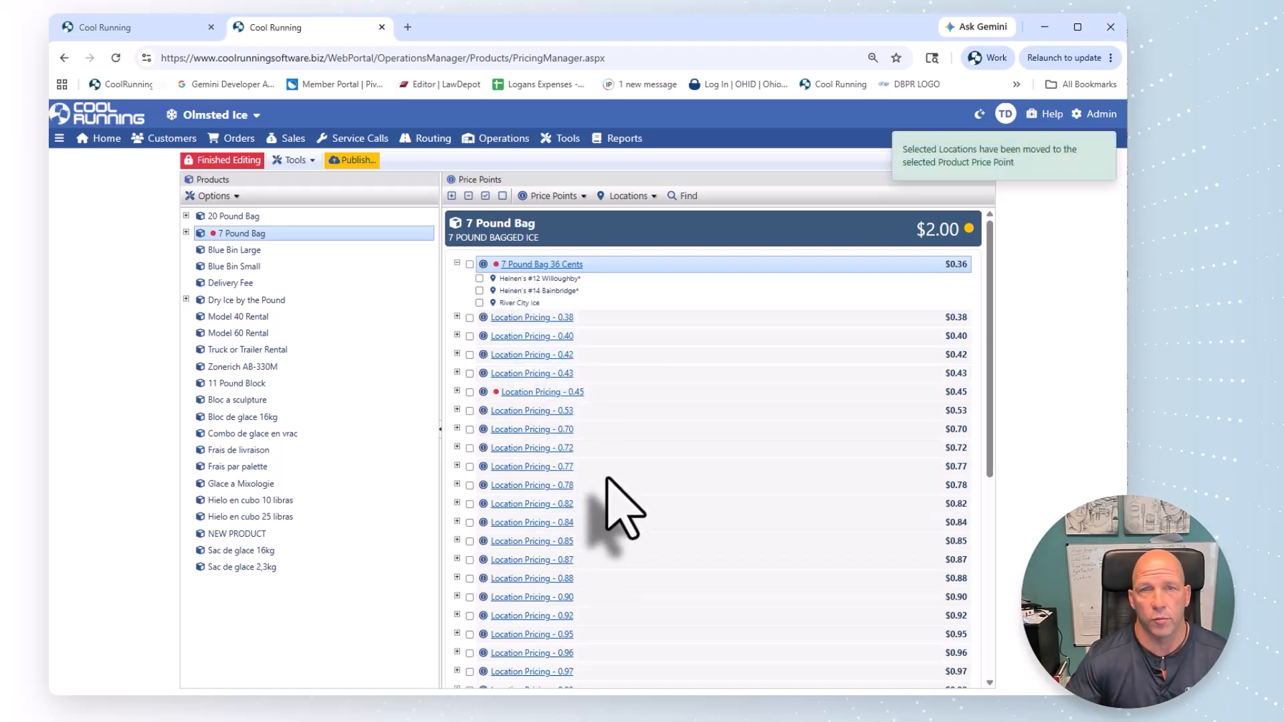
Hide the inactive locations in the price point list, and show them again.
left_click(628, 196)
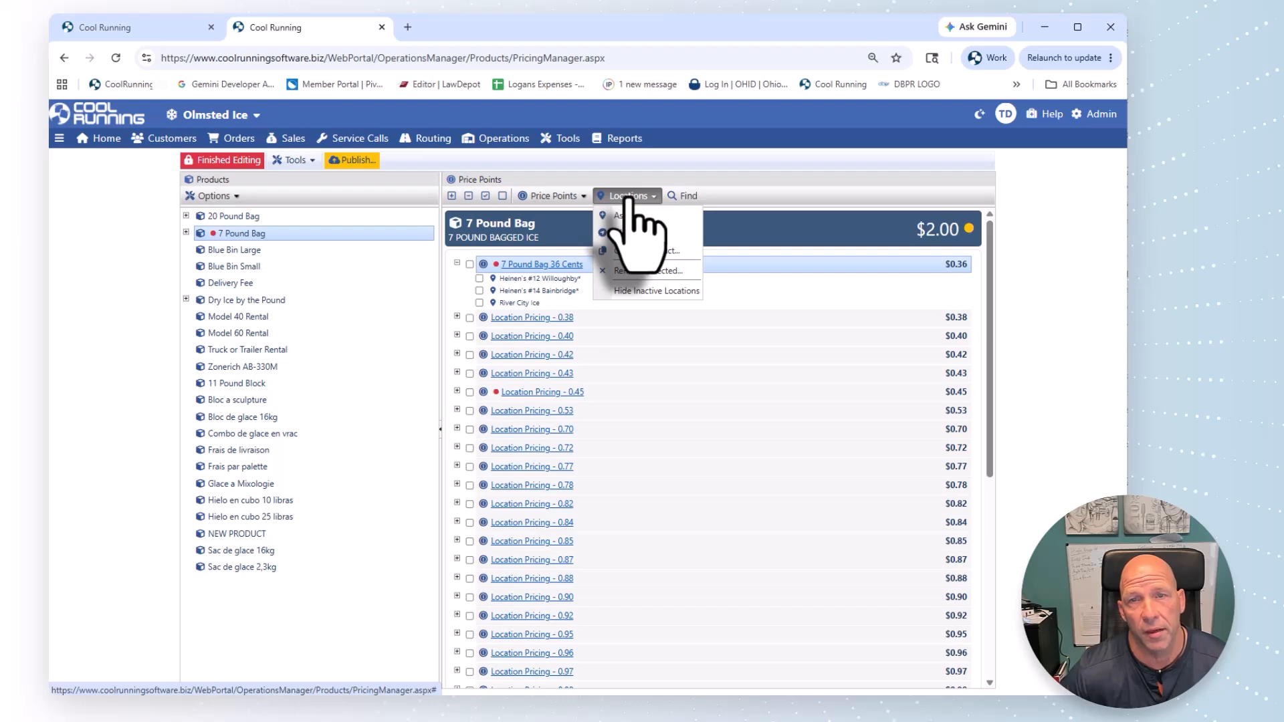
left_click(657, 290)
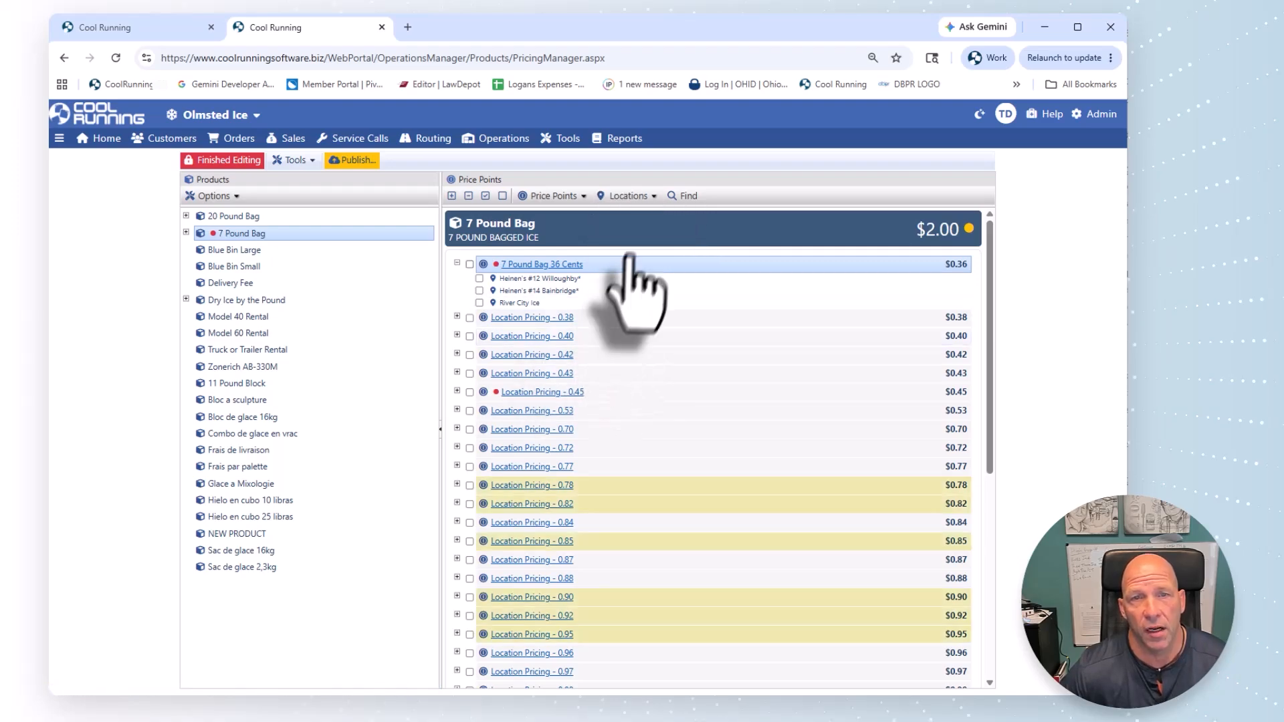
left_click(626, 196)
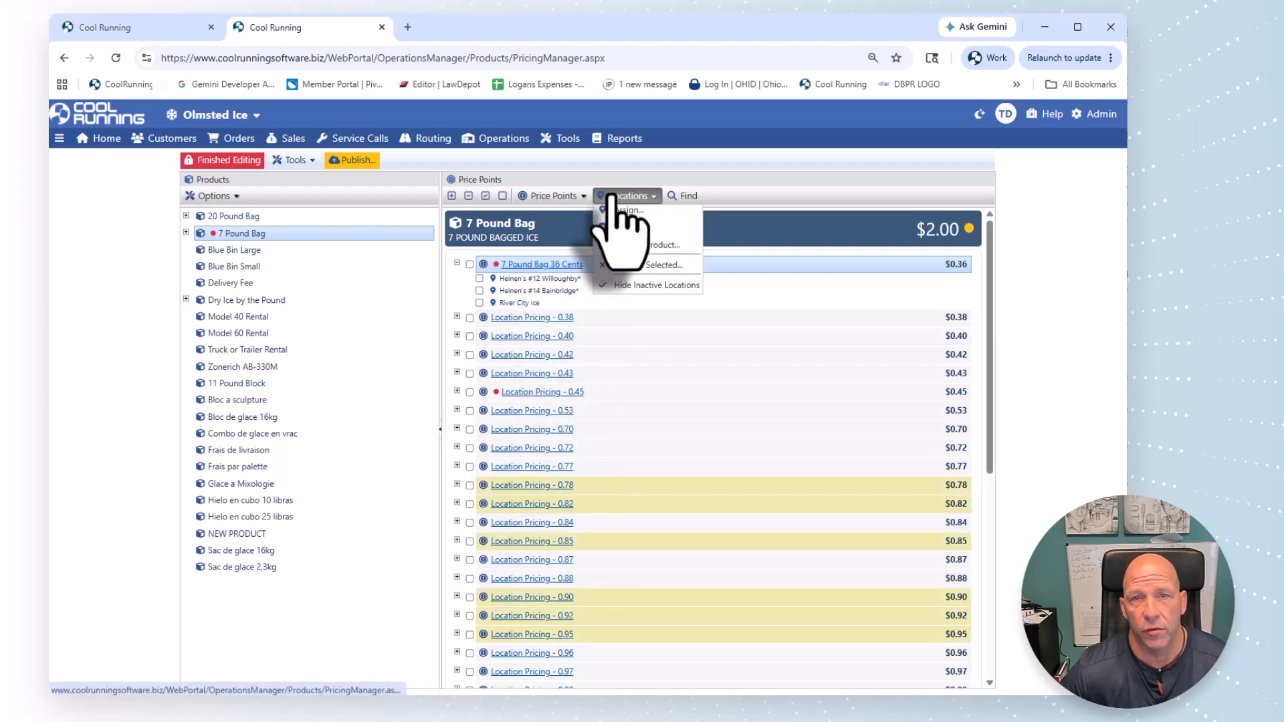
left_click(637, 293)
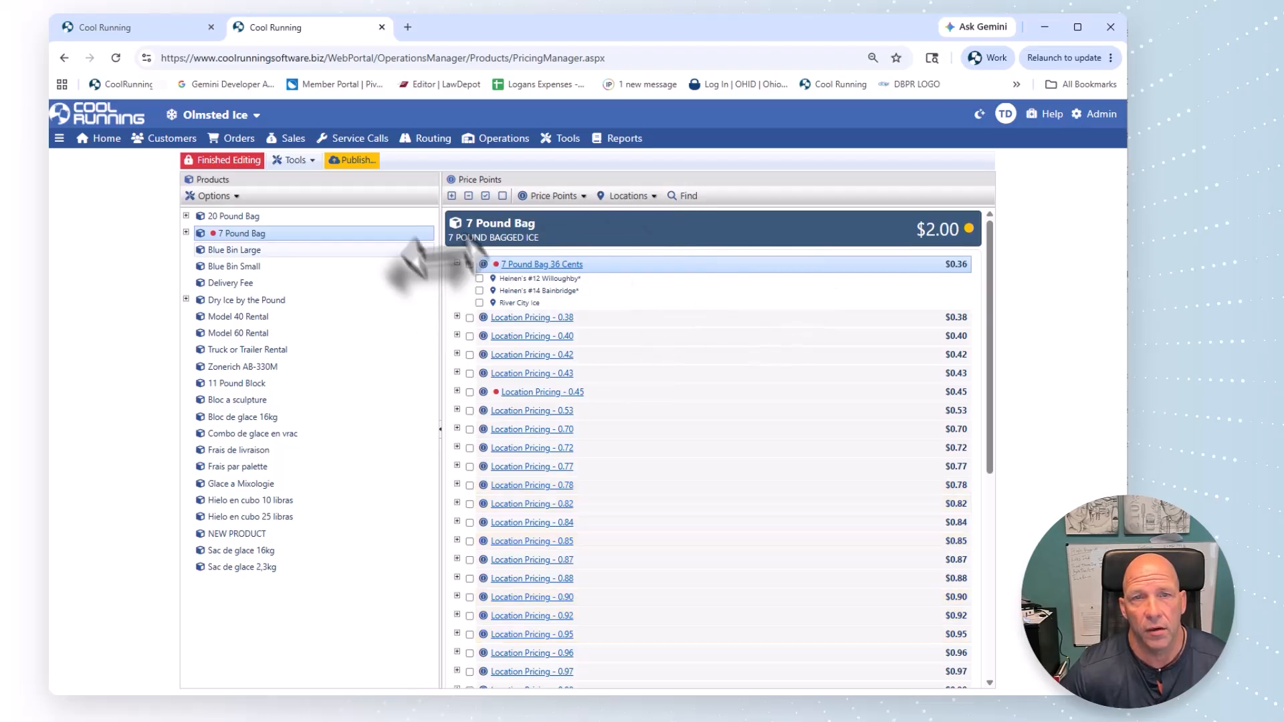
View the Location Search dialog for the price points and close it without searching.
left_click(638, 196)
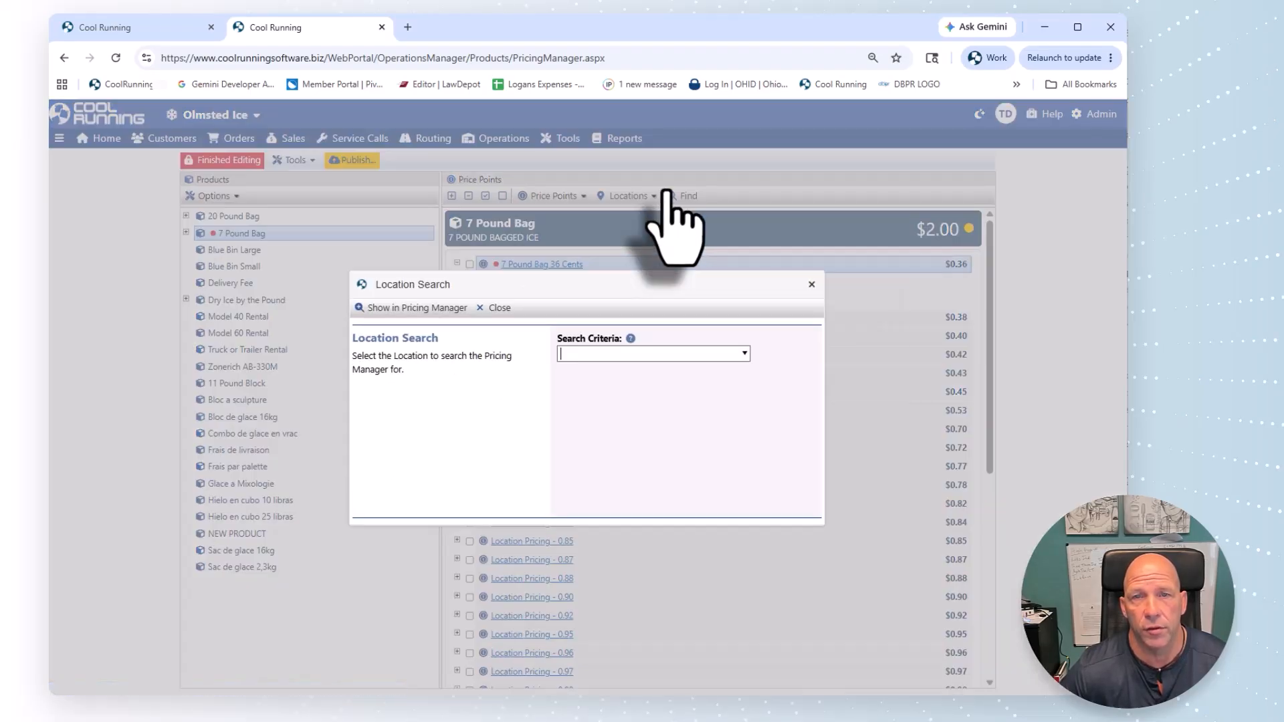
left_click(812, 284)
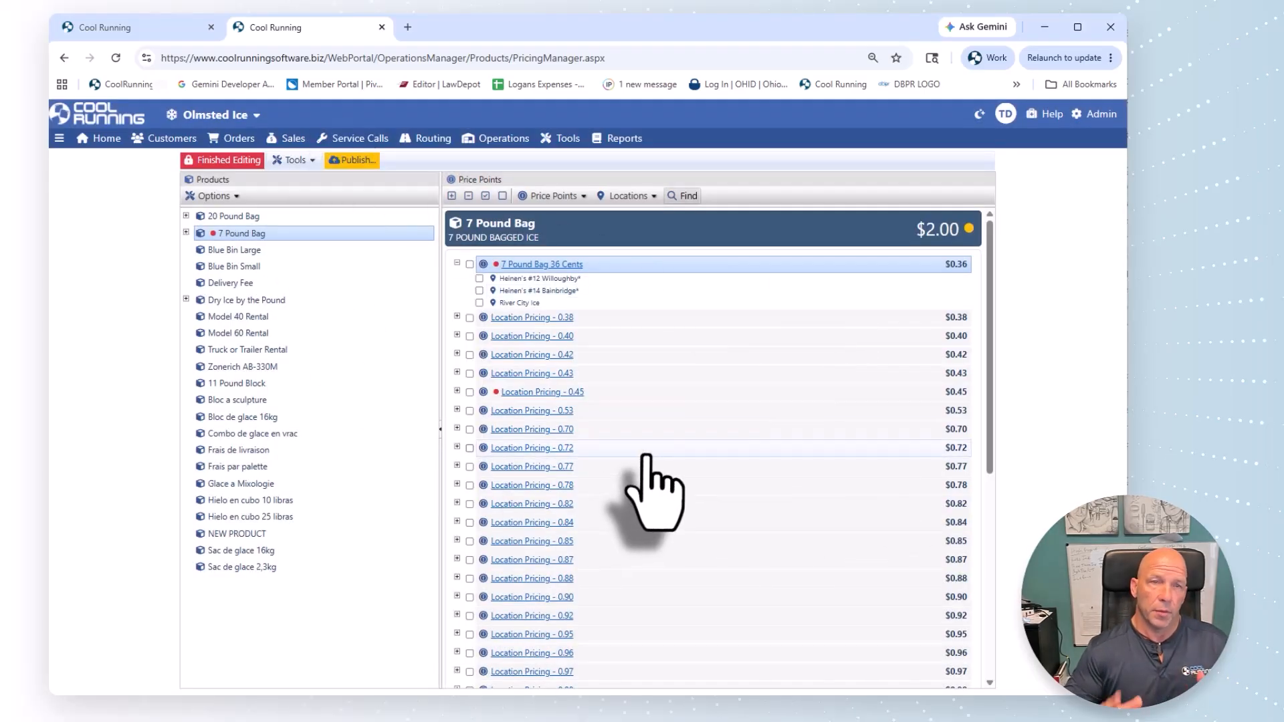
Collapse the 7 Pound Bag 36 Cents price point and publish the prices as configured.
left_click(457, 262)
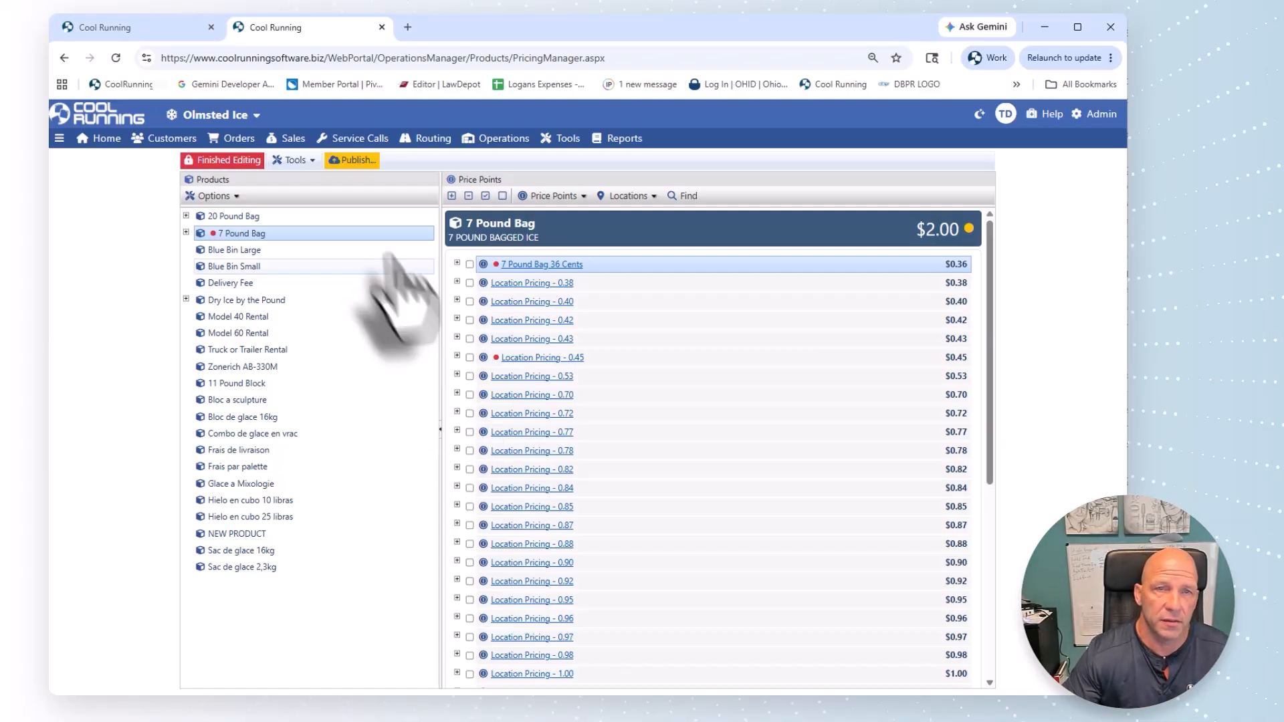
left_click(351, 161)
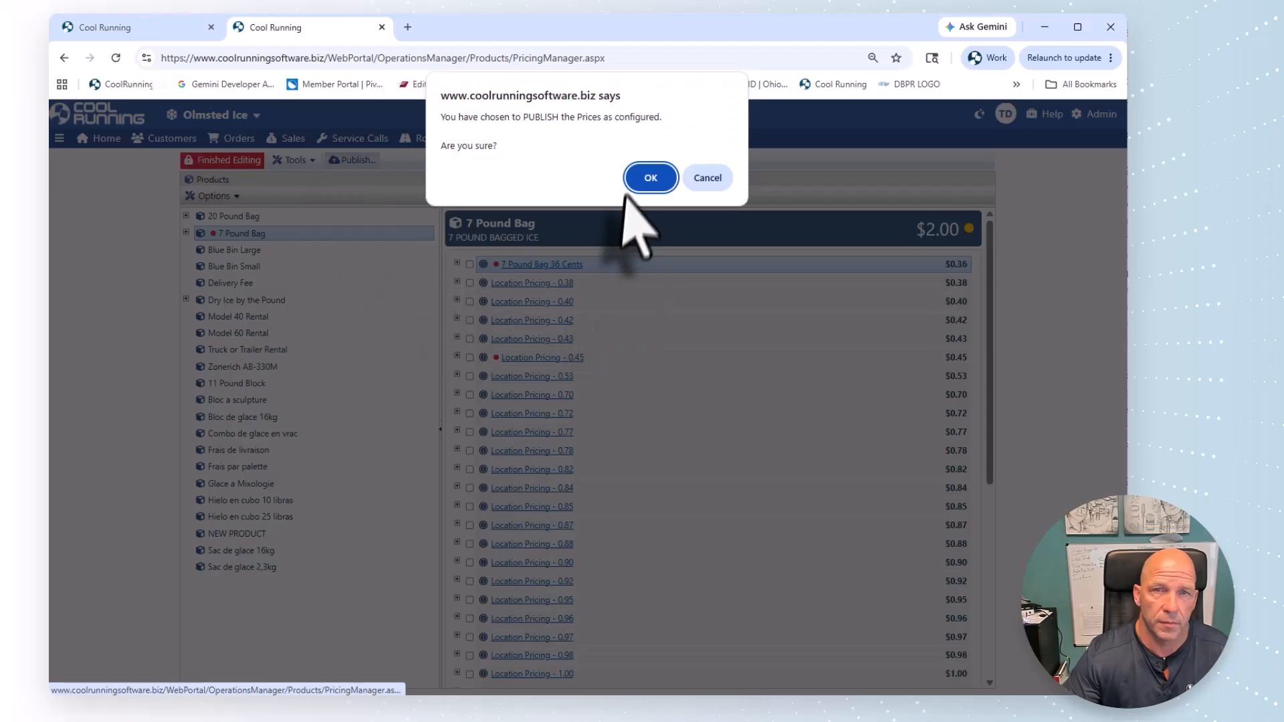
left_click(646, 179)
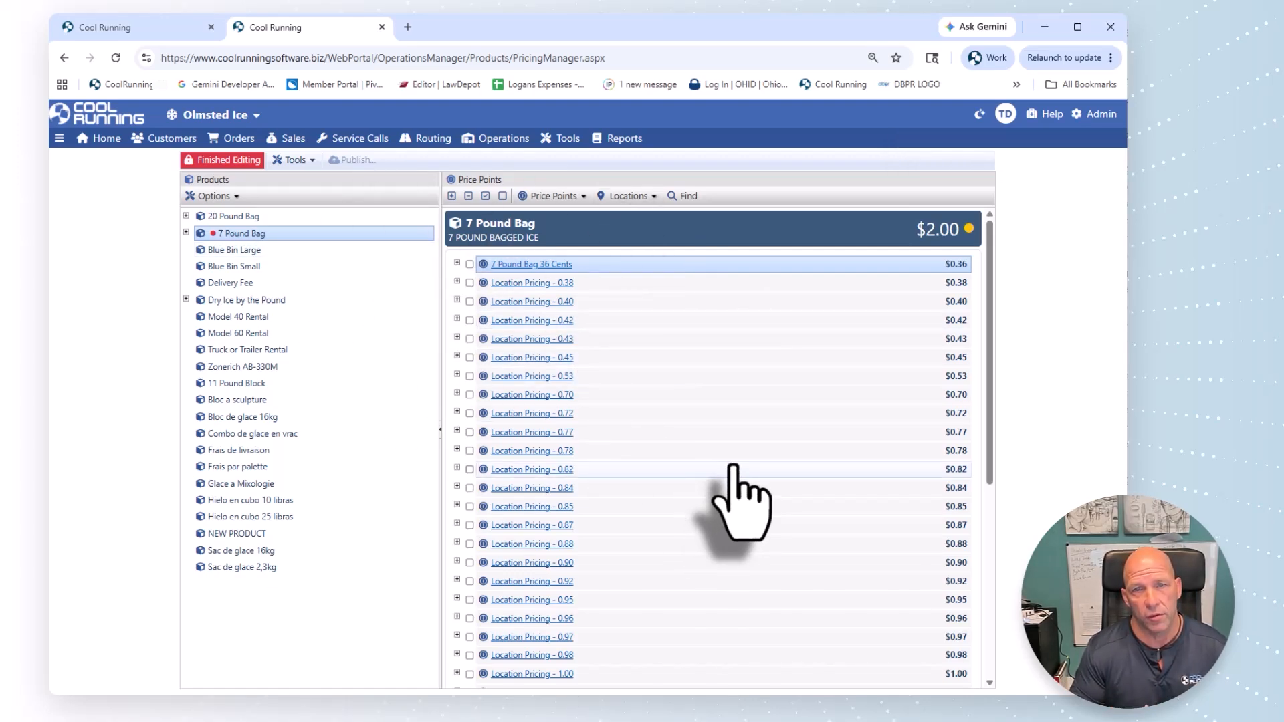
Expand the 7 Pound Bag's Tier 1 price point and examine the locations assigned to it.
scroll(701, 522, "down", 5)
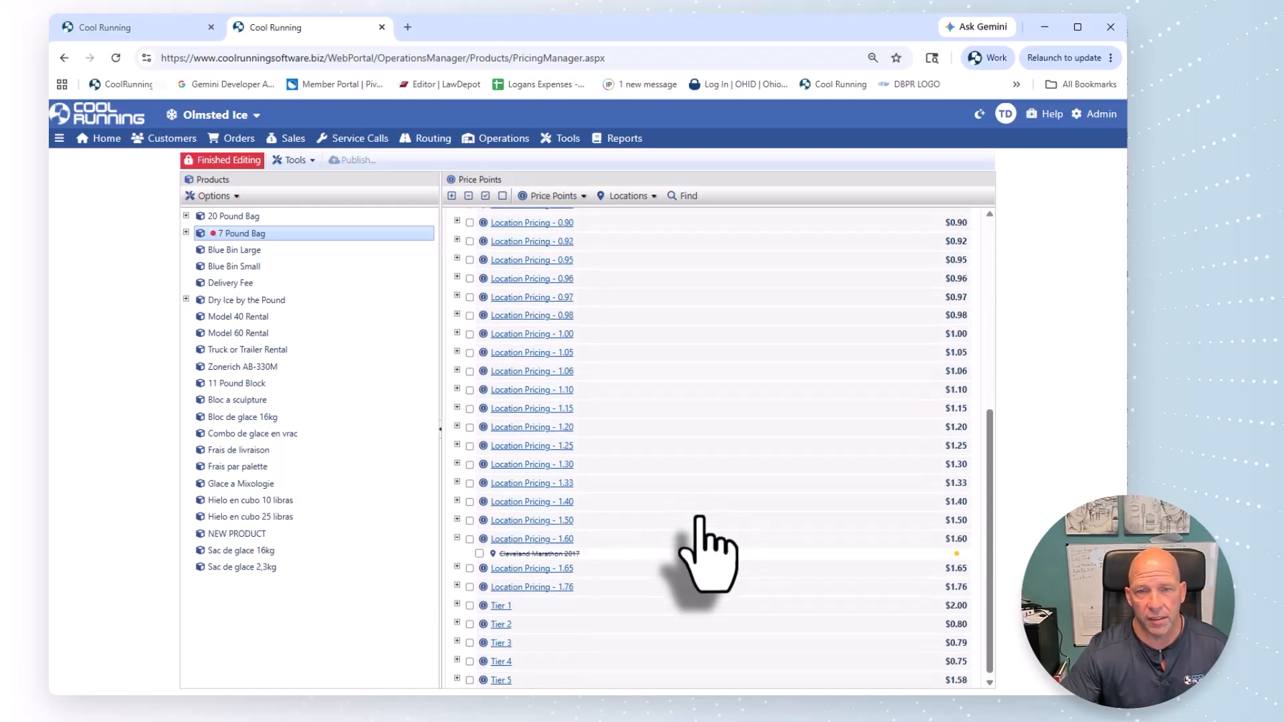
left_click(457, 597)
scroll(575, 643, "down", 3)
scroll(577, 642, "up", 4)
scroll(516, 635, "down", 6)
scroll(490, 508, "up", 3)
scroll(474, 525, "up", 3)
scroll(544, 629, "down", 10)
scroll(545, 605, "down", 4)
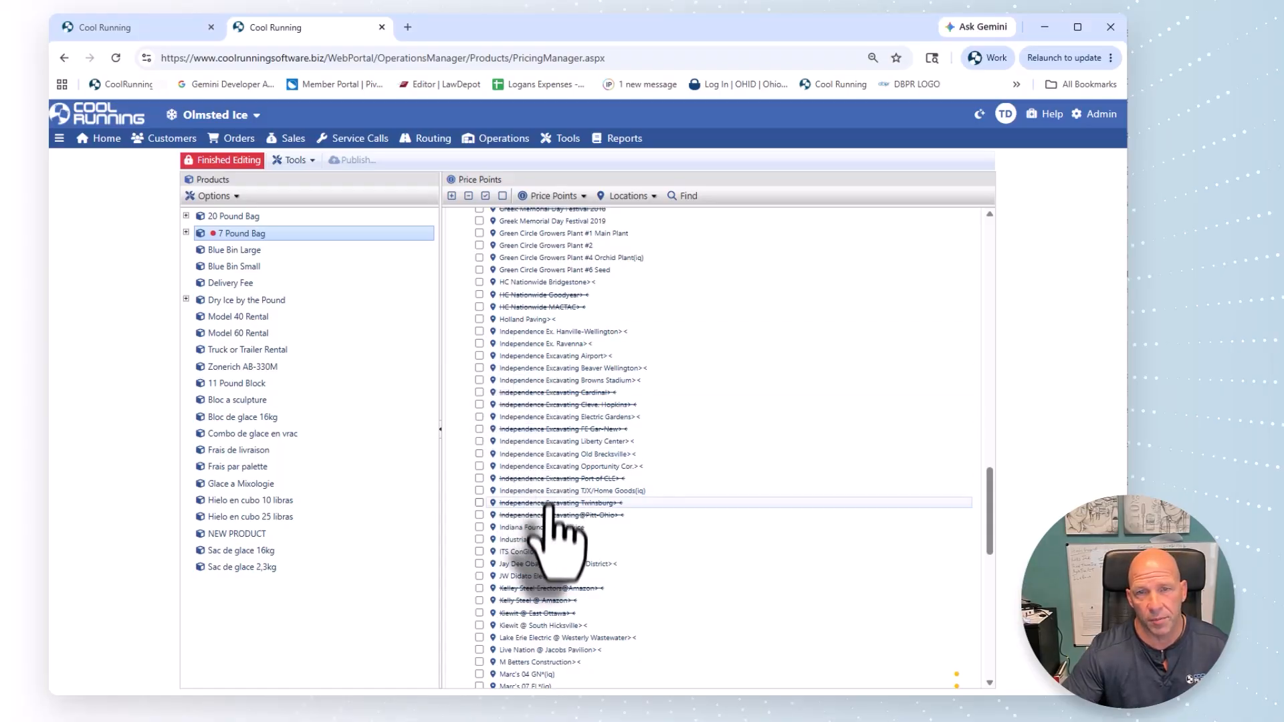
scroll(552, 535, "up", 15)
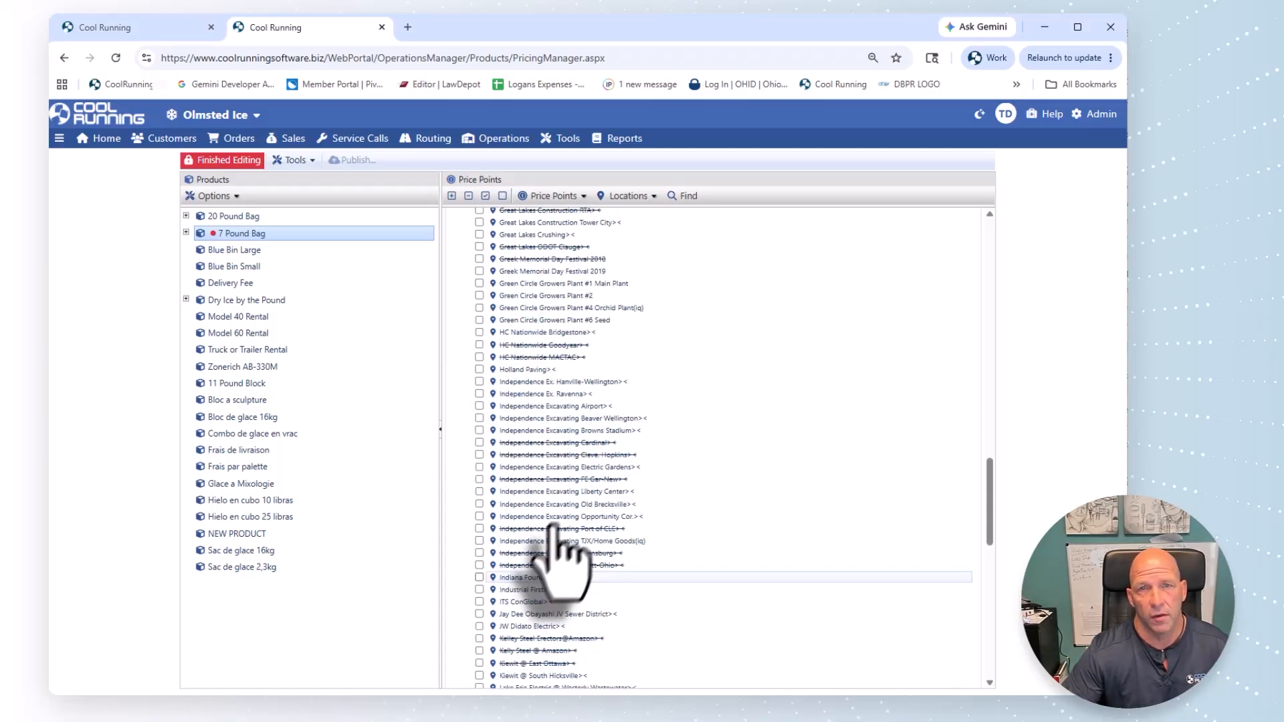
Add a price point titled Independence Excavating at $2.00 to the 7 Pound Bag.
left_click(552, 196)
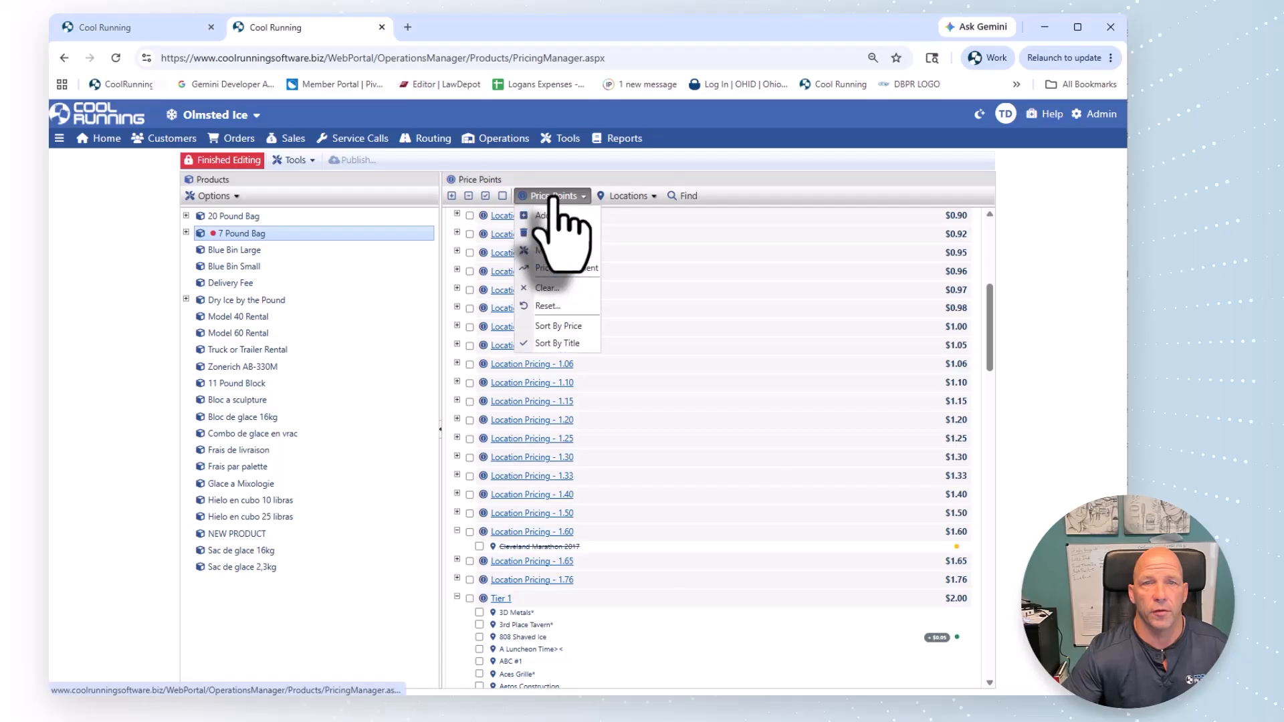
left_click(557, 220)
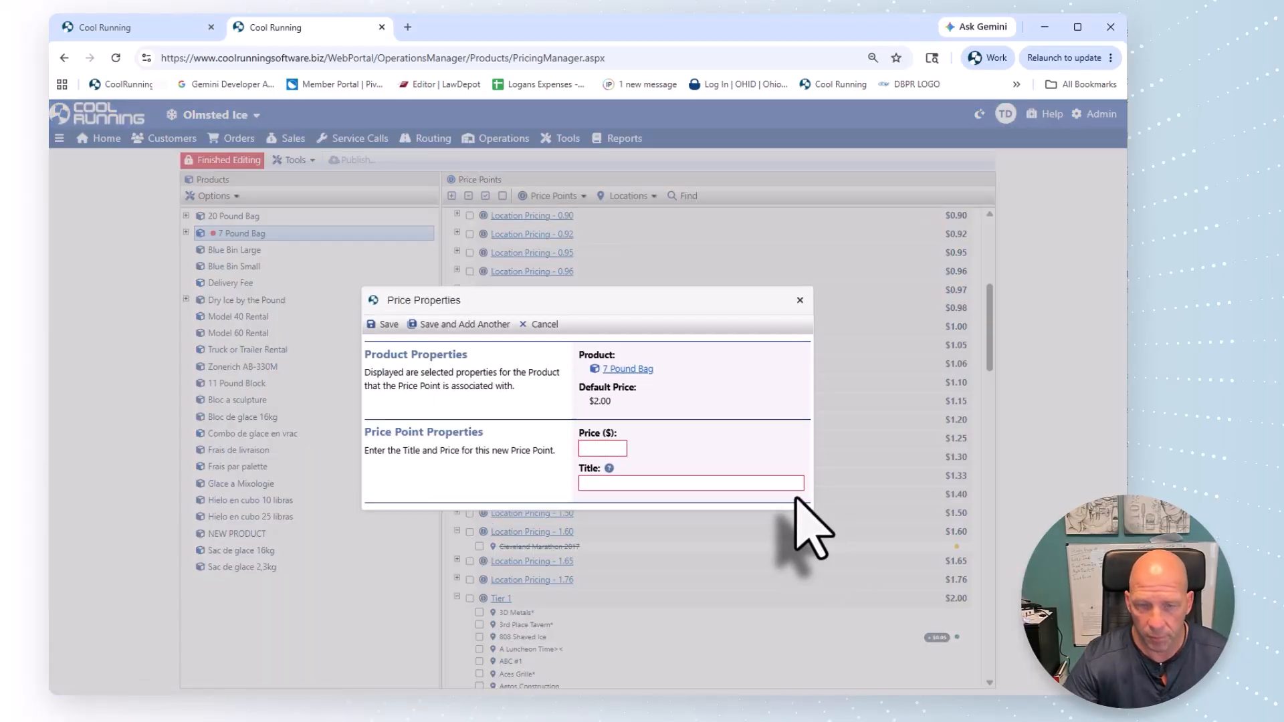
type("1")
key("BackSpace")
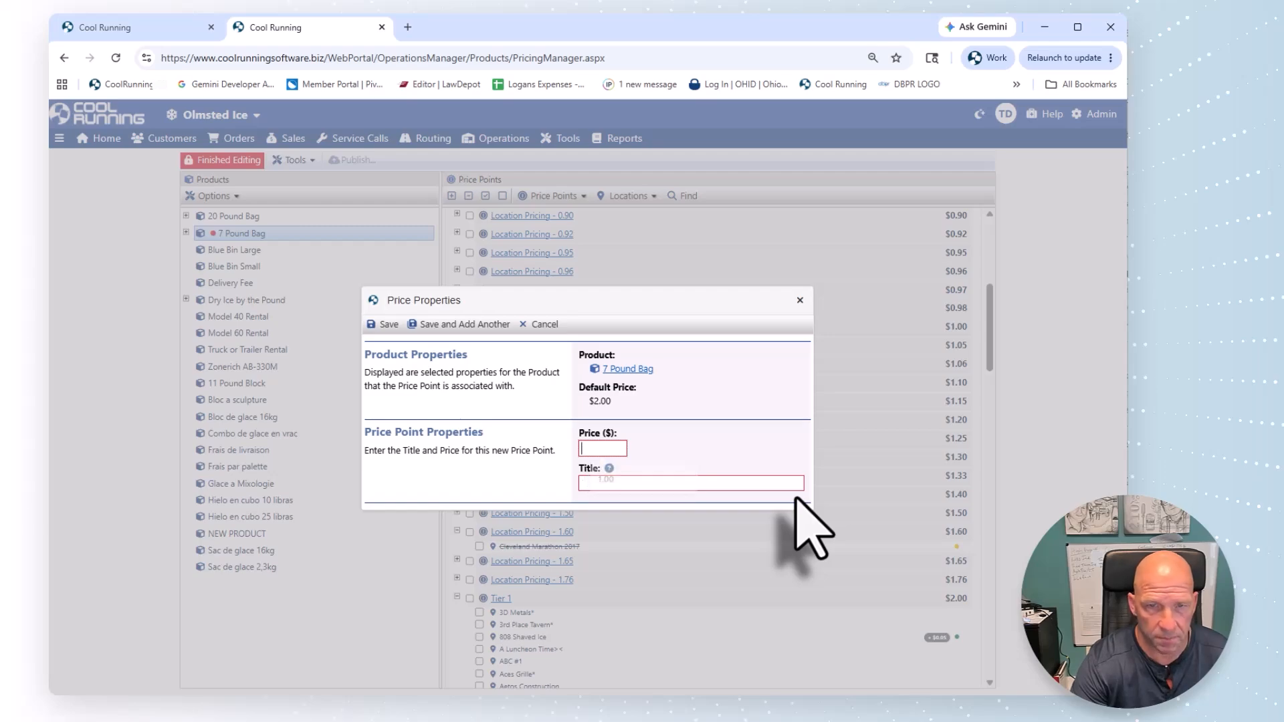
type("Independence Excavating")
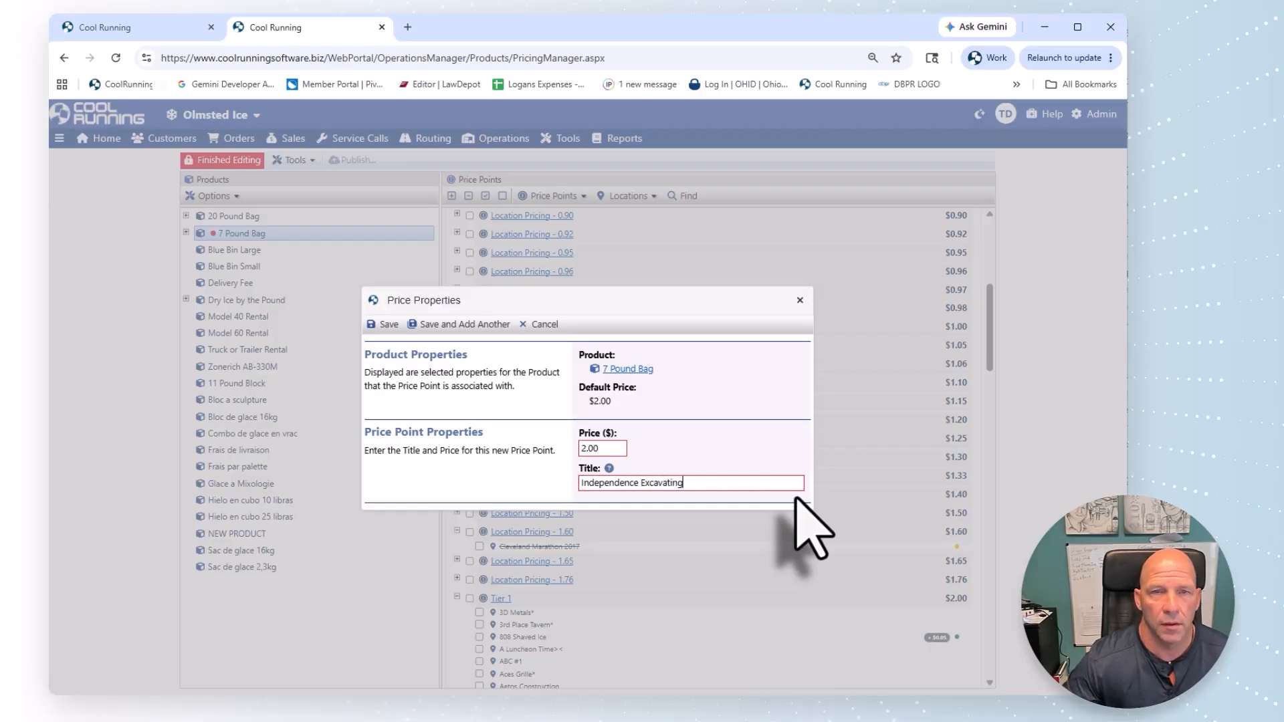
left_click(384, 324)
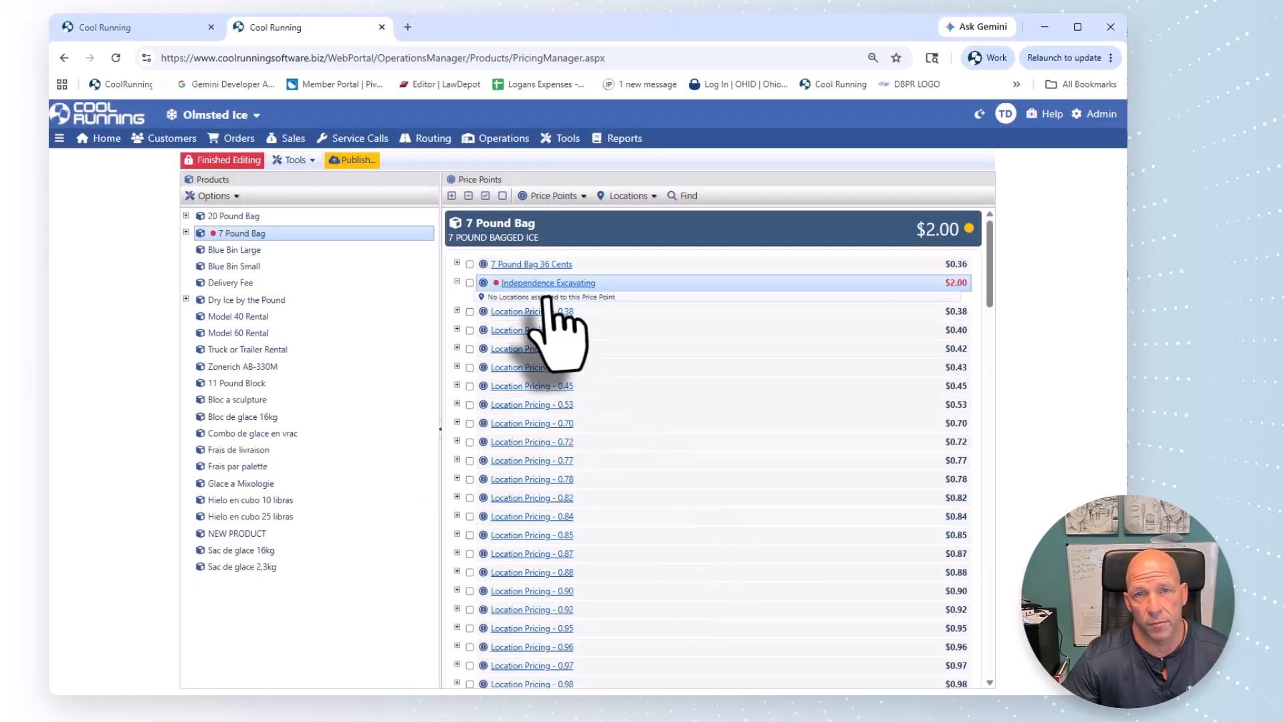
Move all the Independence Ex. and Independence Excavating locations from Tier 1 to the 7 Pound Bag's Independence Excavating price point.
scroll(589, 589, "down", 15)
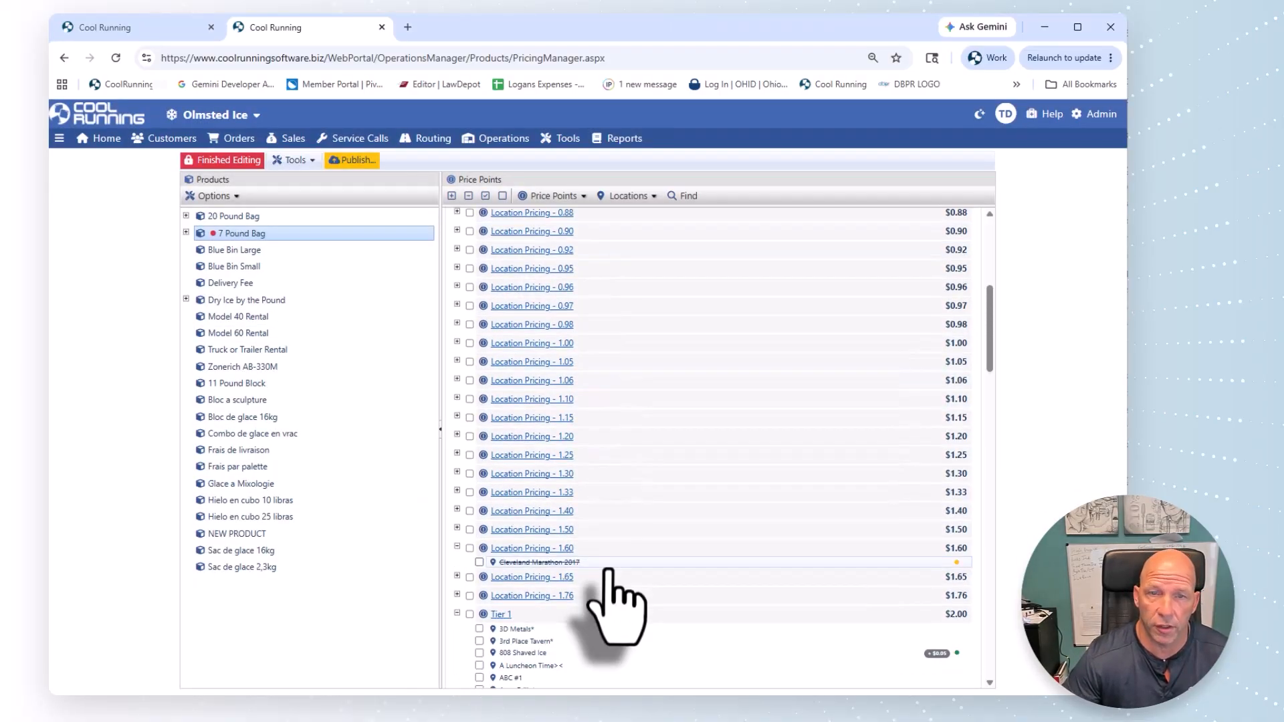
scroll(567, 587, "down", 10)
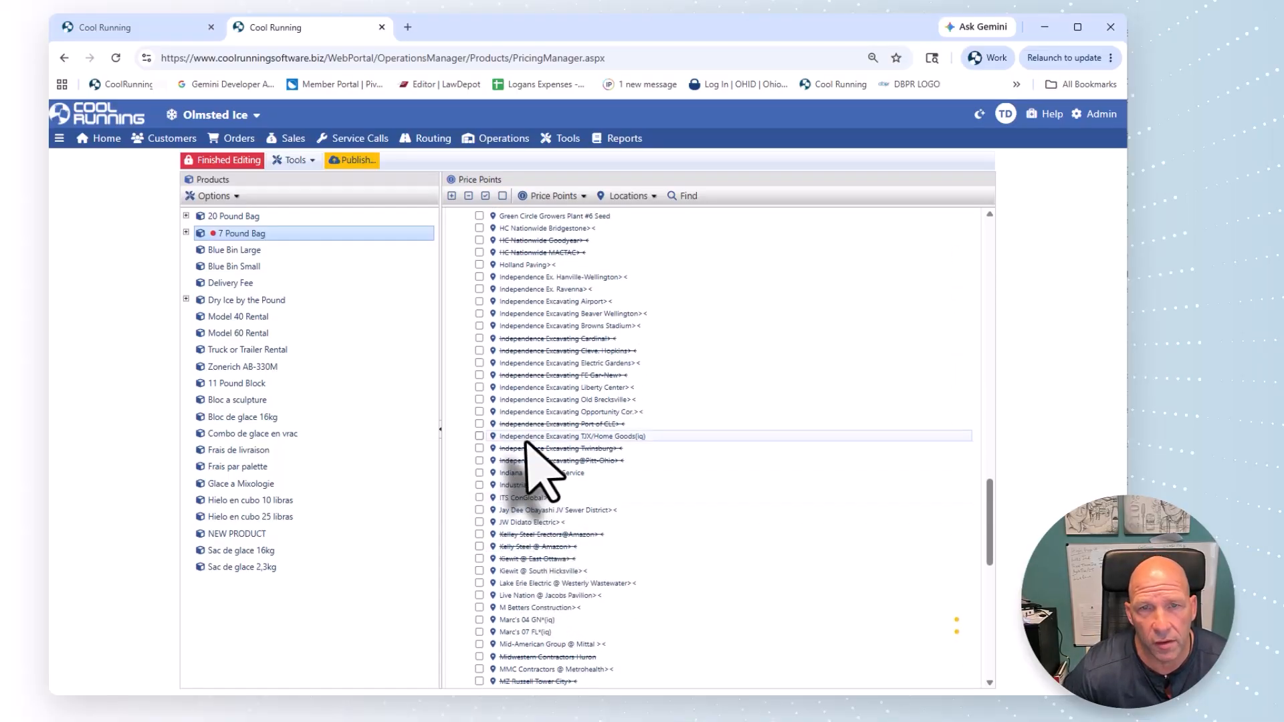
left_click(479, 277)
left_click(479, 289)
left_click(478, 301)
left_click(478, 313)
left_click(479, 326)
left_click(479, 338)
left_click(479, 350)
left_click(479, 364)
left_click(479, 376)
left_click(478, 388)
left_click(479, 399)
left_click(479, 412)
left_click(478, 424)
left_click(479, 436)
left_click(479, 448)
left_click(478, 460)
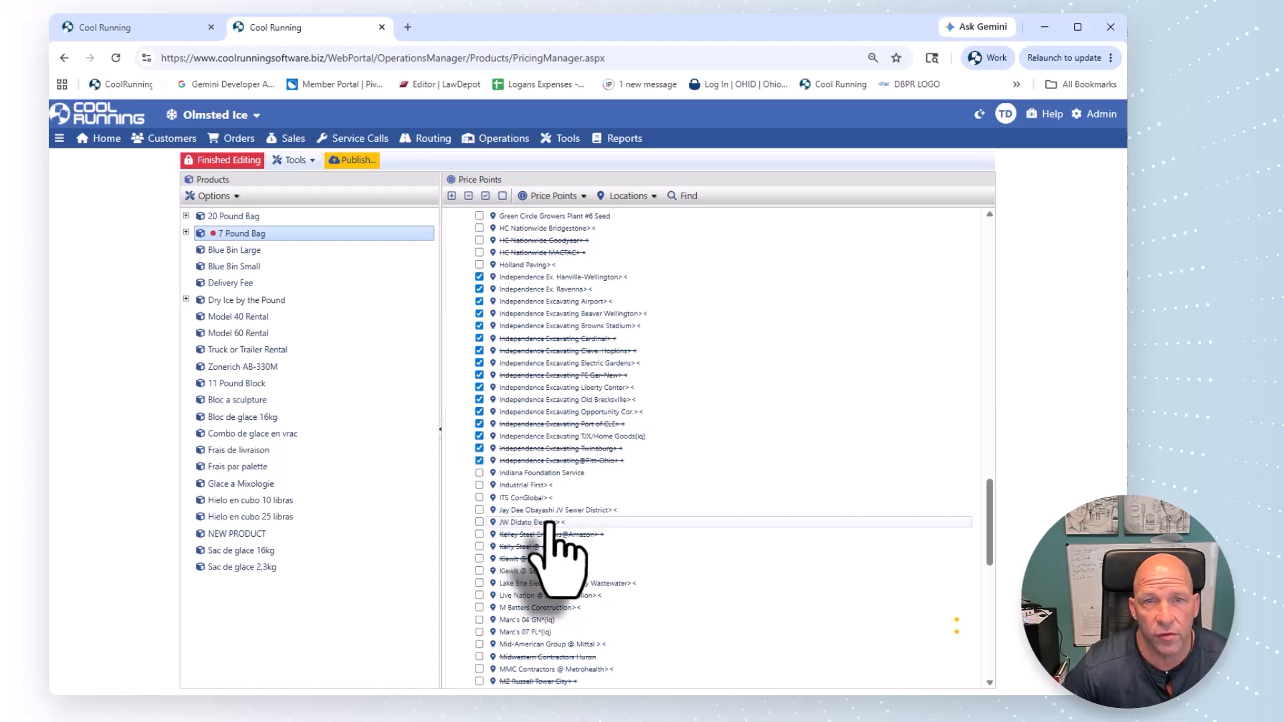
scroll(557, 545, "up", 1)
left_click(611, 201)
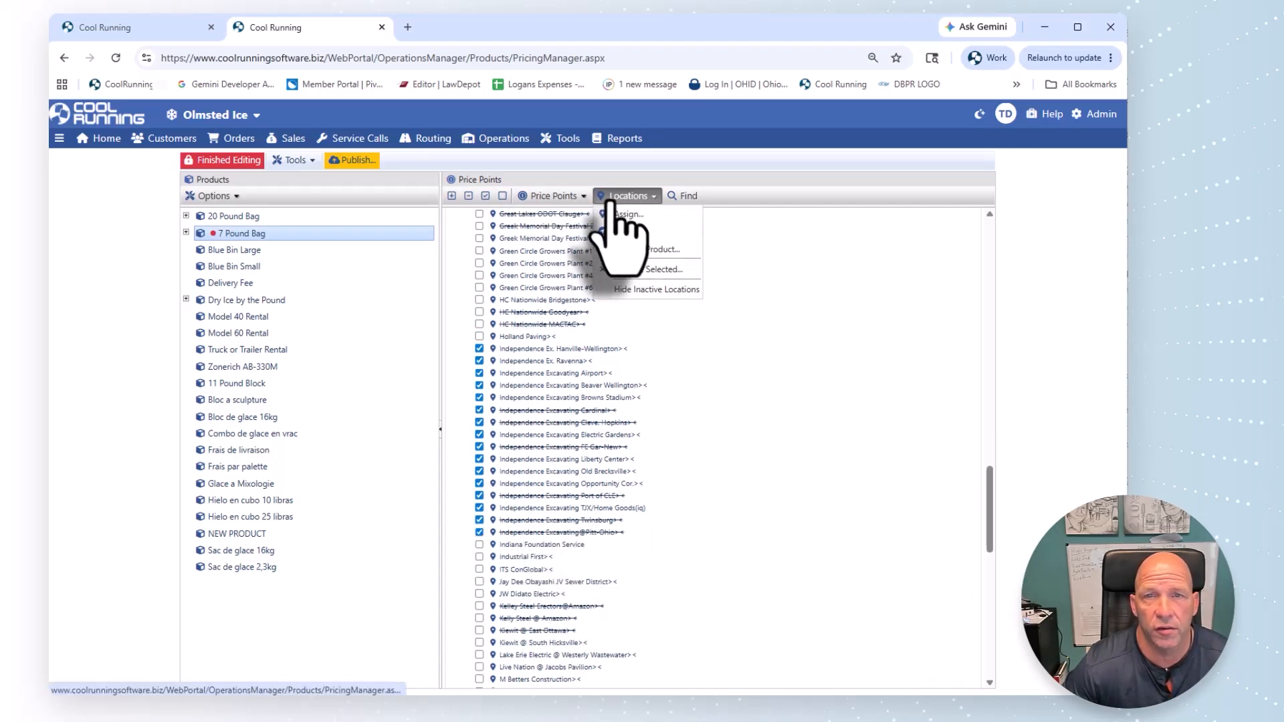
left_click(639, 300)
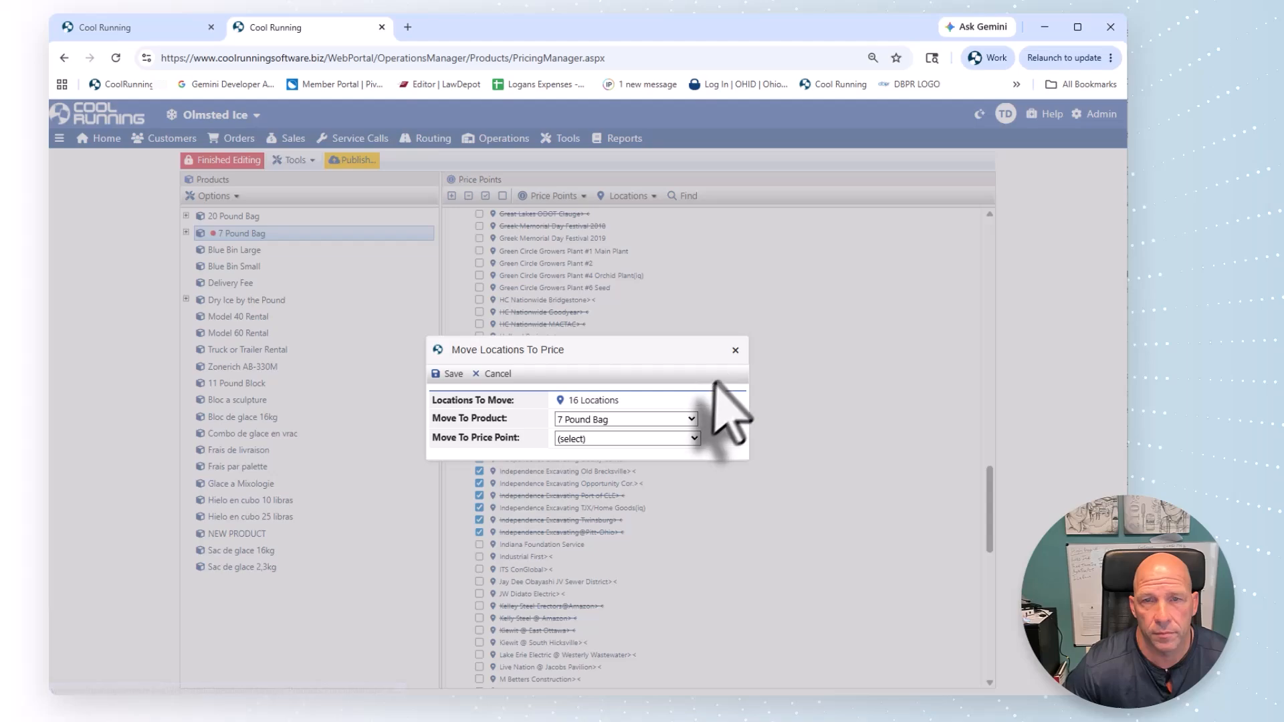
left_click(692, 438)
left_click_drag(700, 563, 709, 721)
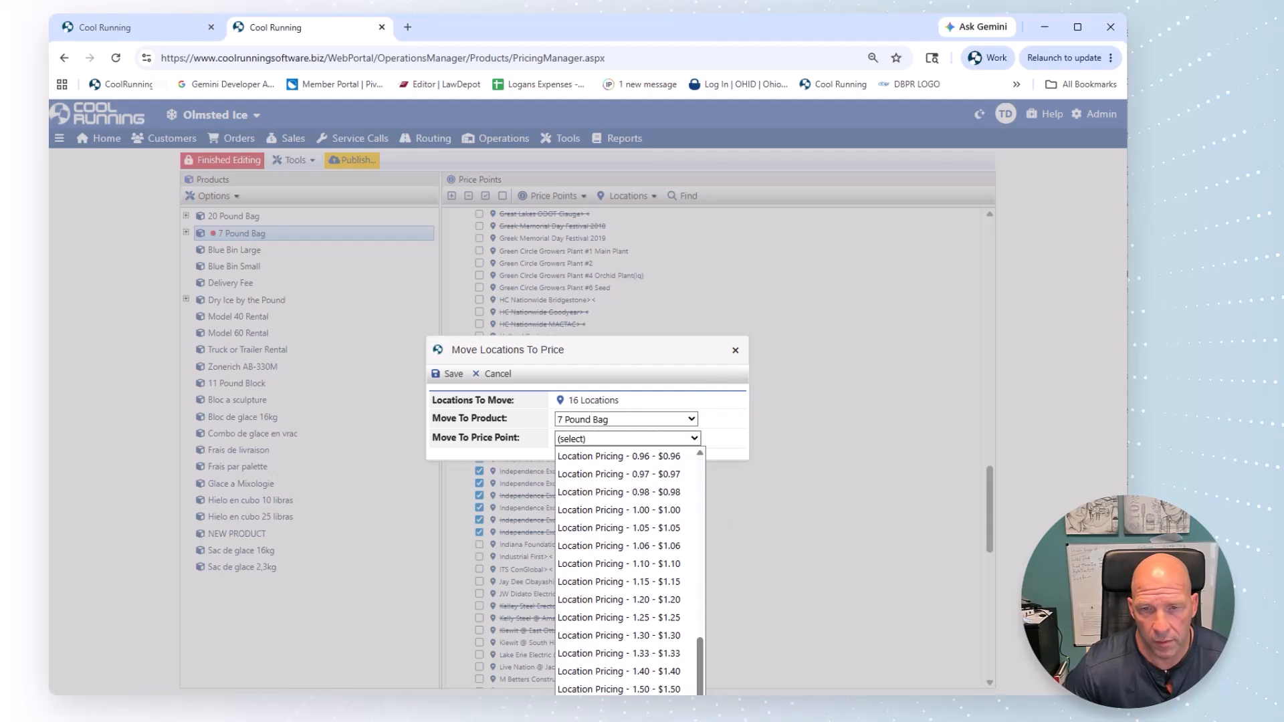
left_click(618, 716)
left_click(446, 374)
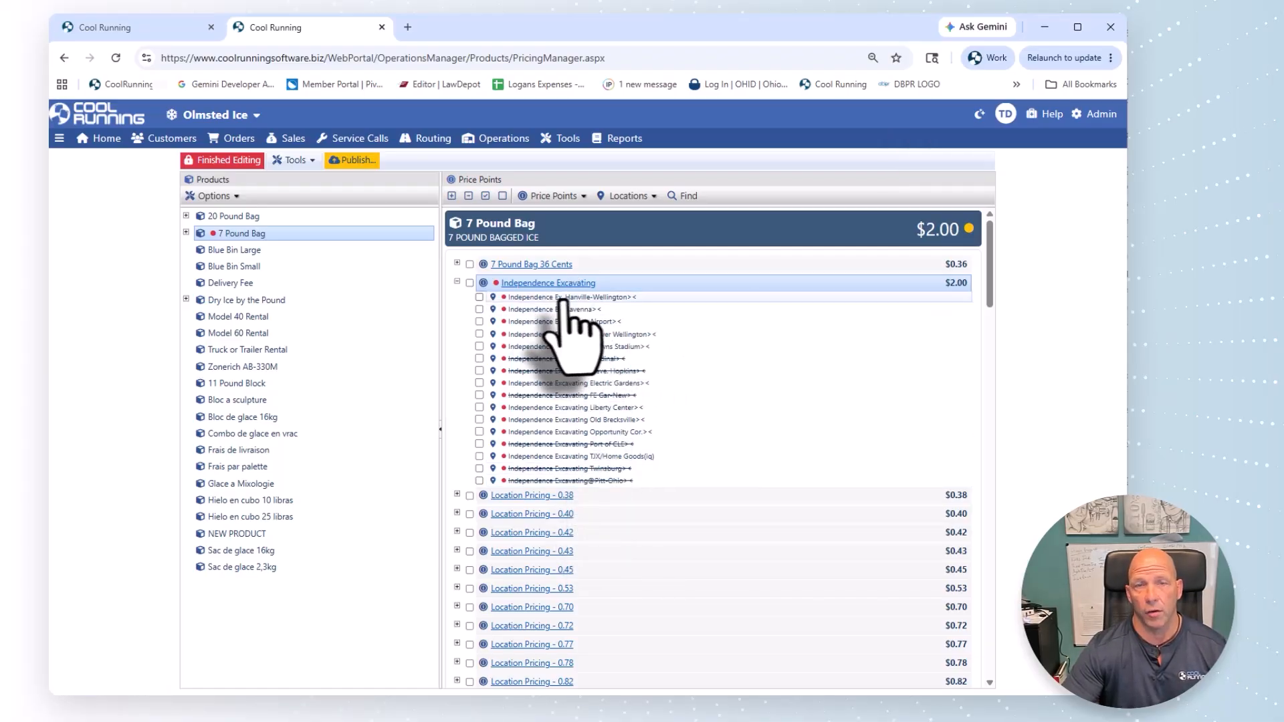
Set the Independence Excavating price point to $2.10 and publish the prices as configured.
left_click(559, 281)
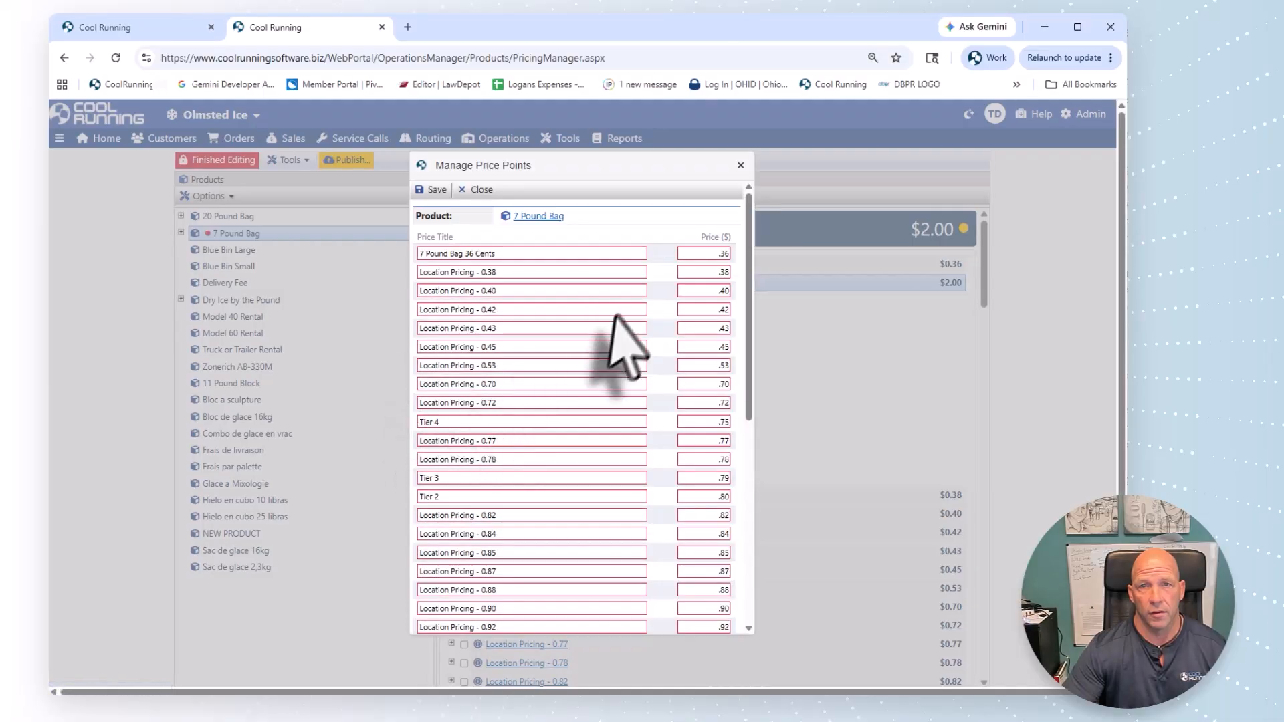
scroll(529, 461, "down", 3)
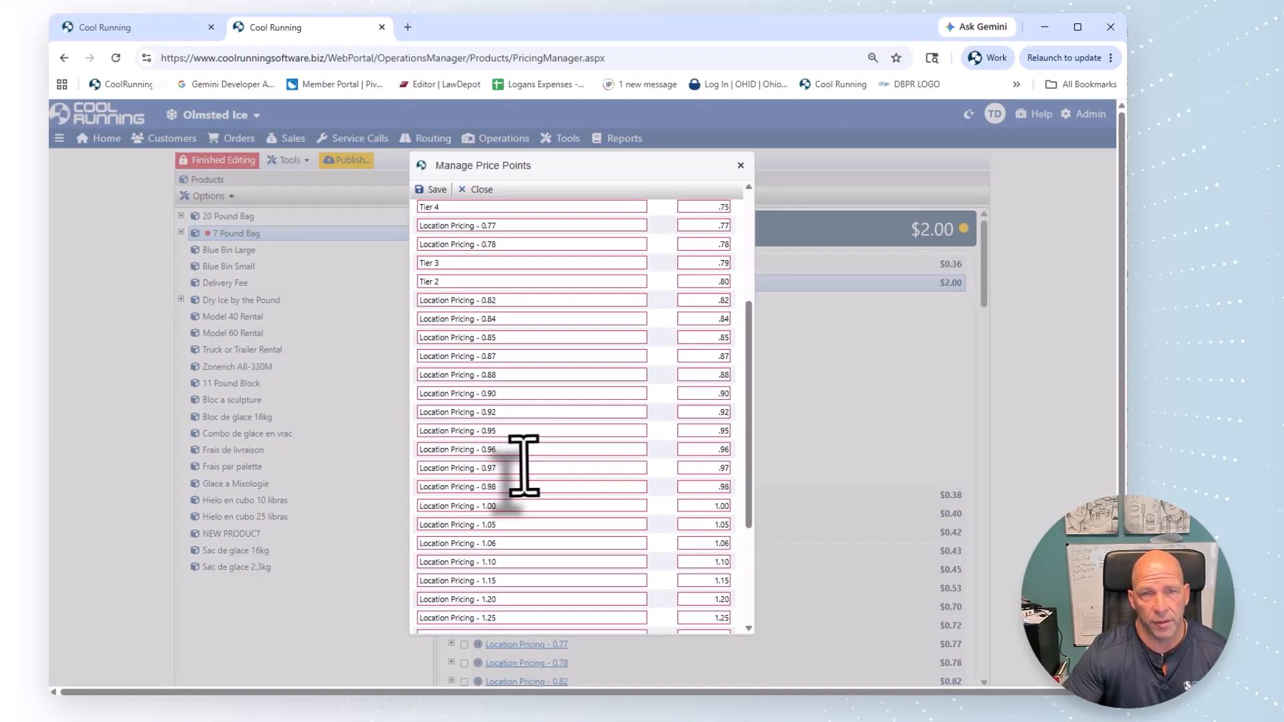
scroll(524, 466, "down", 3)
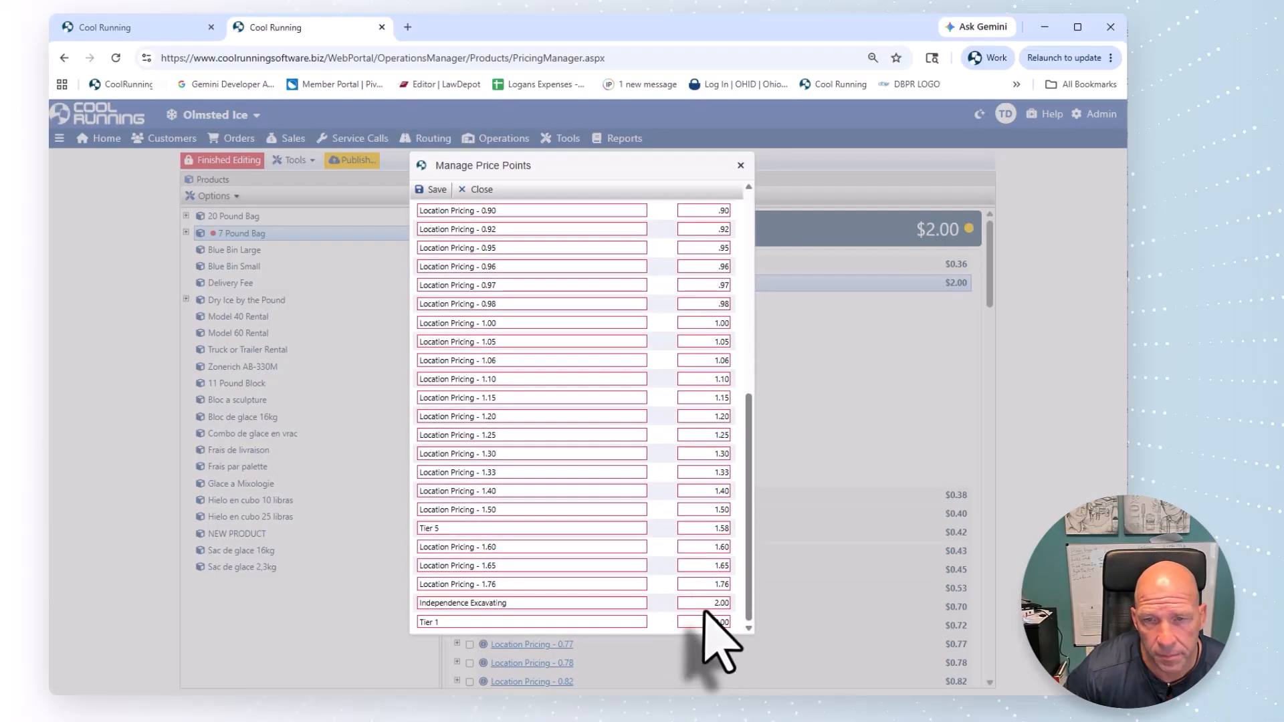
double_click(728, 604)
type("2.10")
scroll(582, 425, "up", 6)
scroll(582, 424, "down", 1)
scroll(428, 221, "up", 2)
left_click(432, 190)
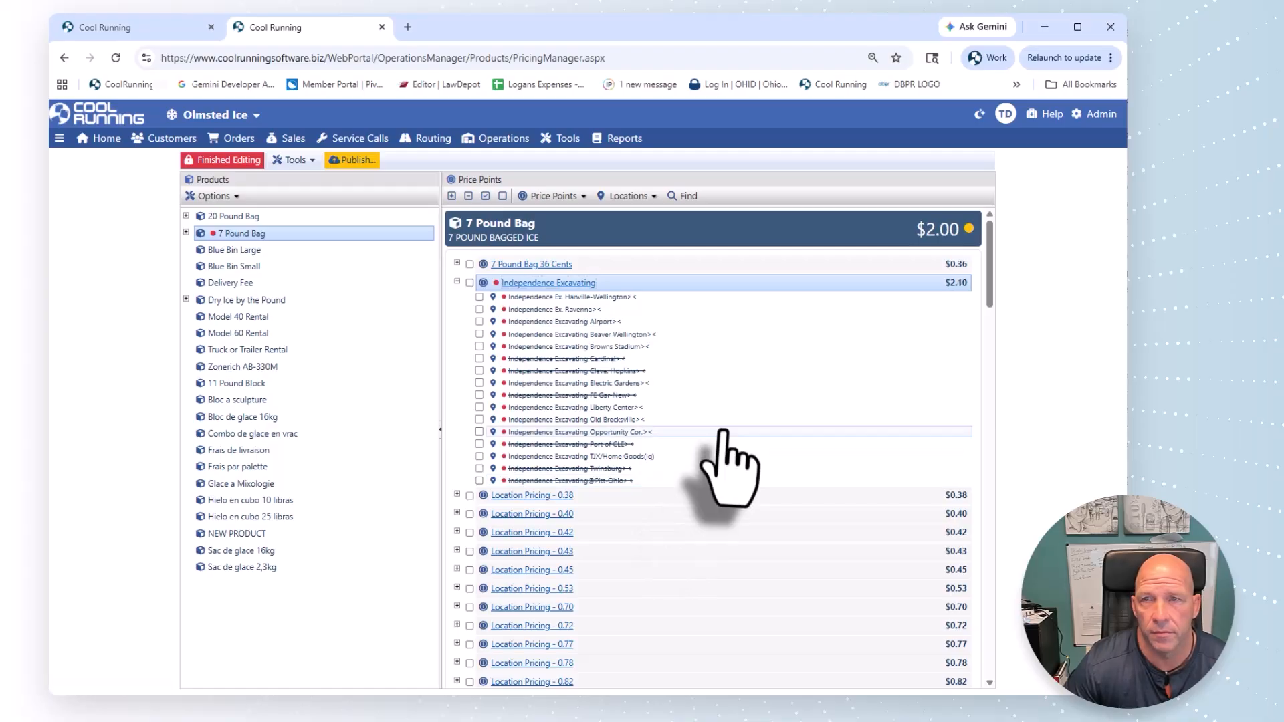
left_click(357, 161)
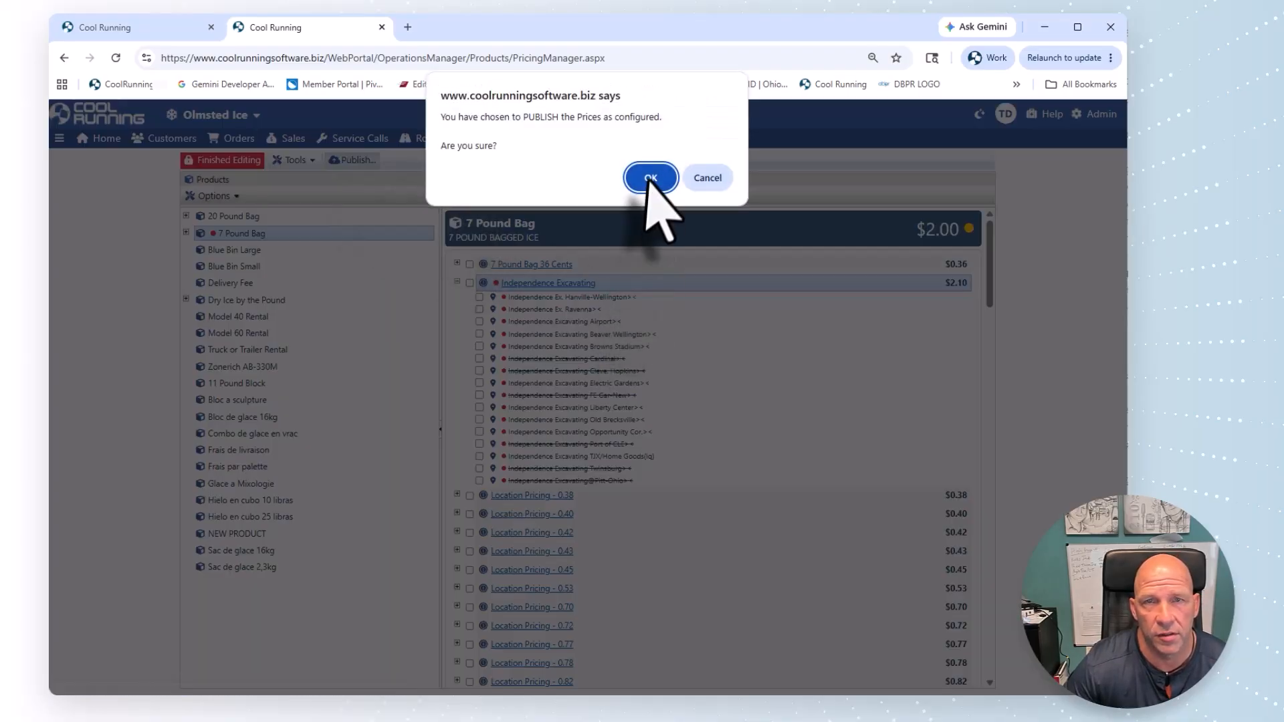
left_click(650, 178)
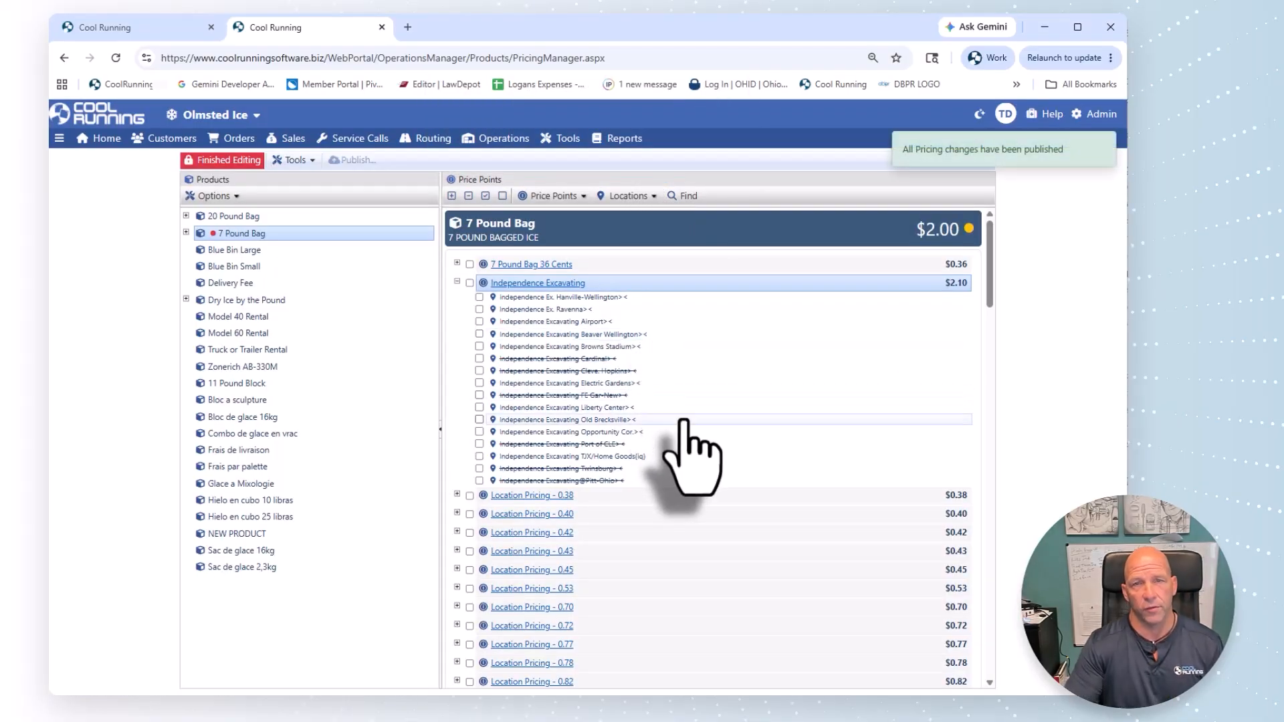